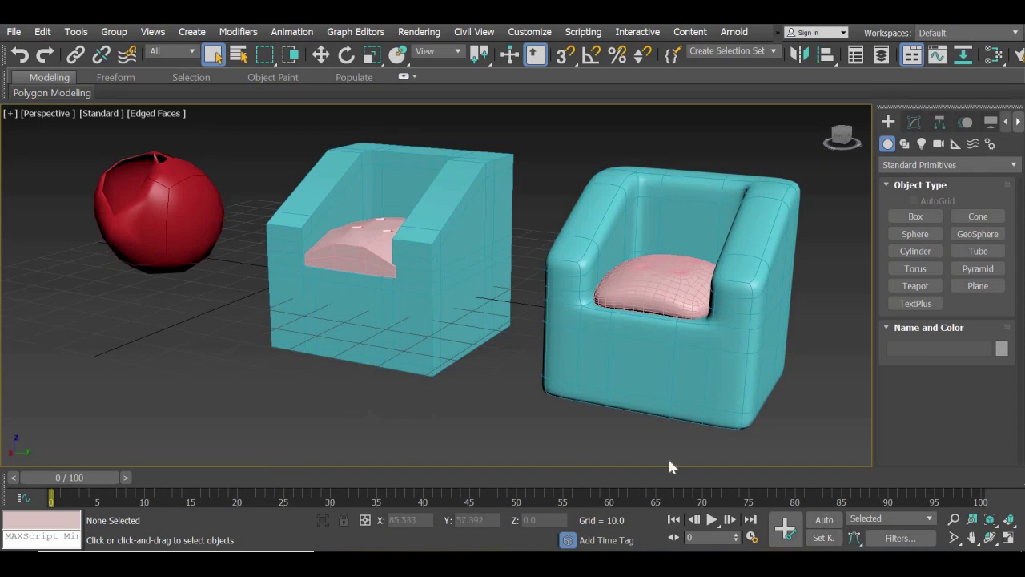
{"action": "left_click", "coordinate": [548, 401]}
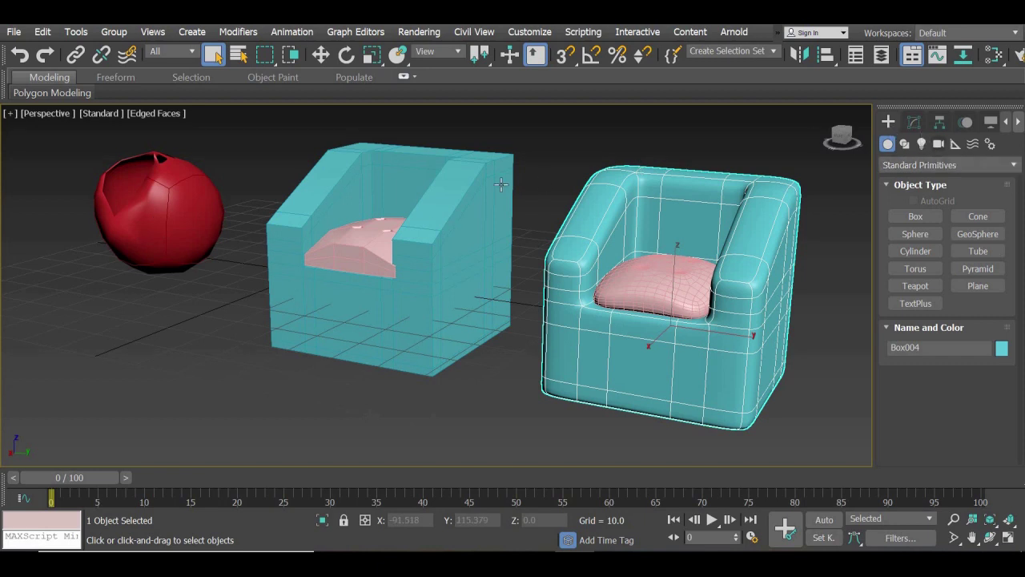
{"action": "left_click", "coordinate": [178, 211]}
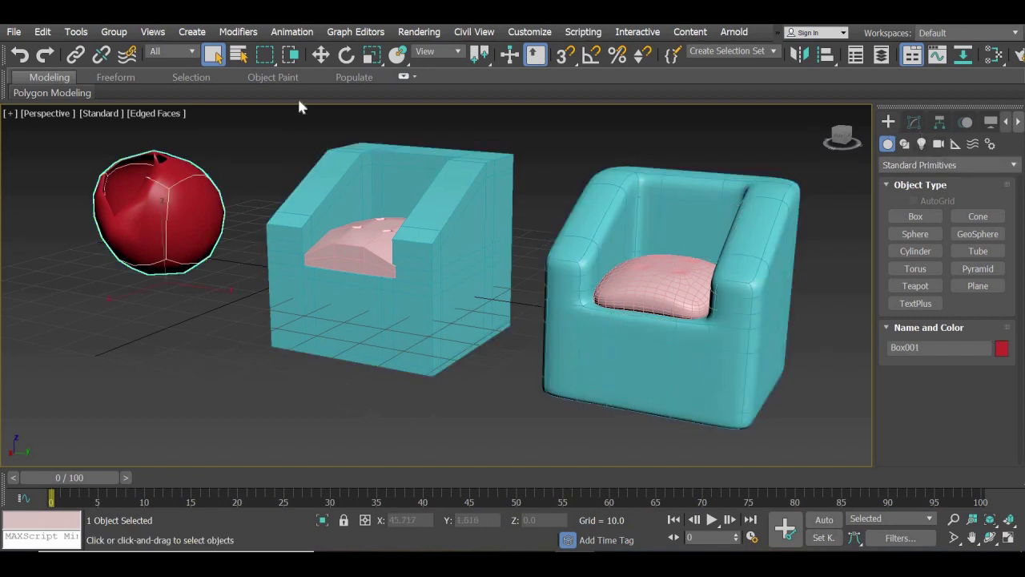
{"action": "key", "text": "w"}
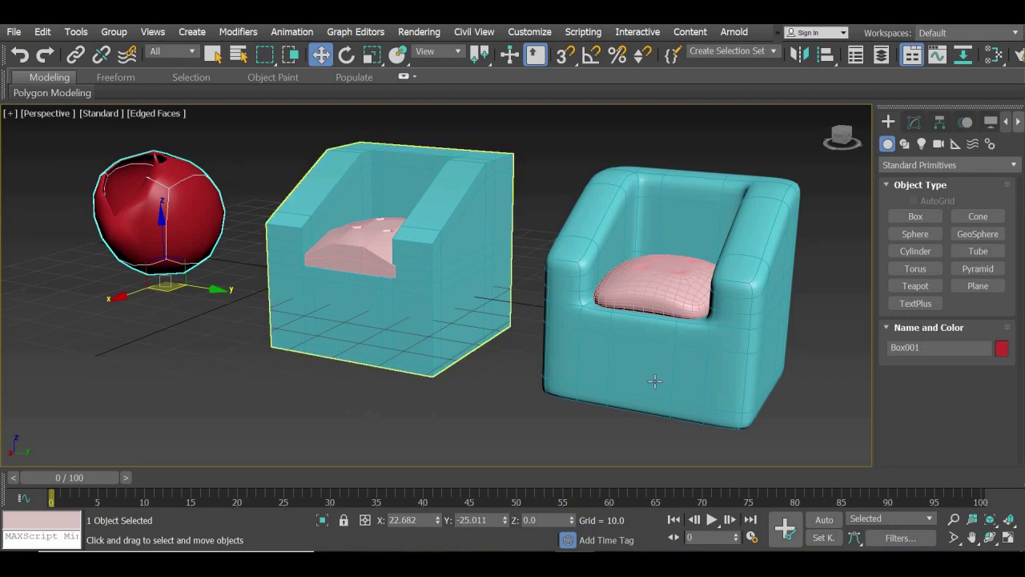
{"action": "left_click", "coordinate": [617, 396]}
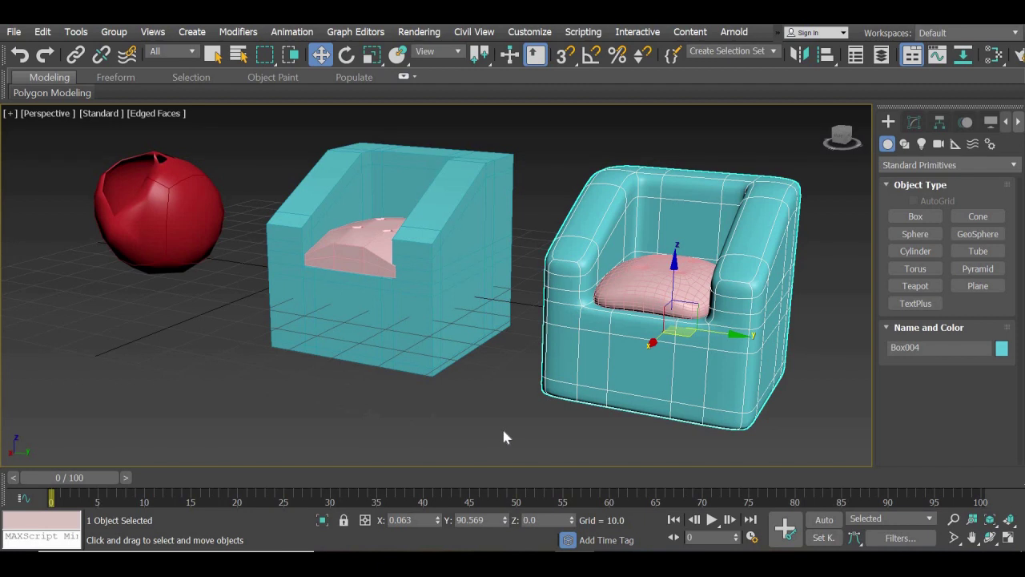
Reset the scene to an empty default one without saving the changes.
{"action": "left_click", "coordinate": [14, 31]}
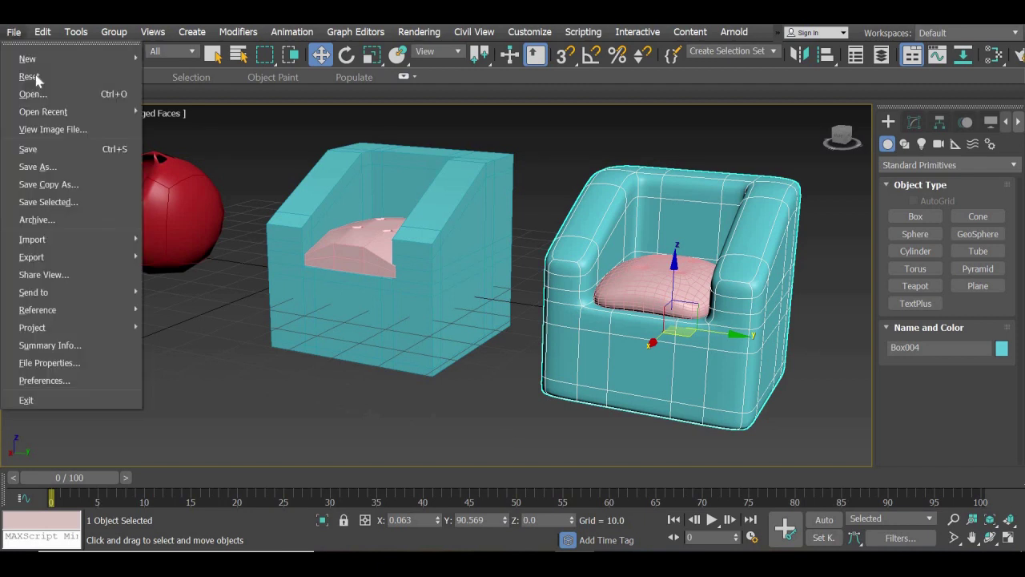
{"action": "left_click", "coordinate": [36, 76]}
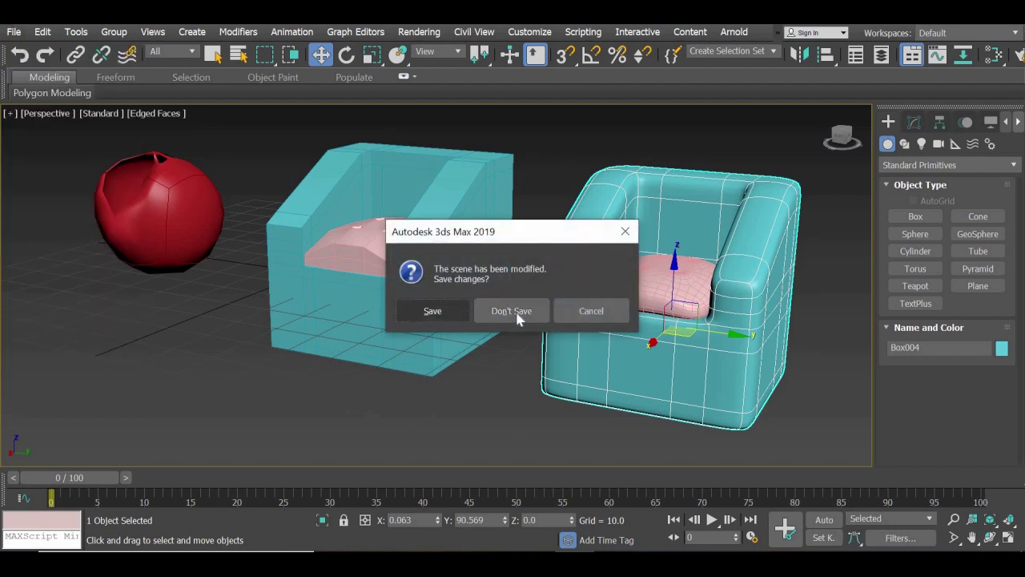
{"action": "left_click", "coordinate": [511, 311]}
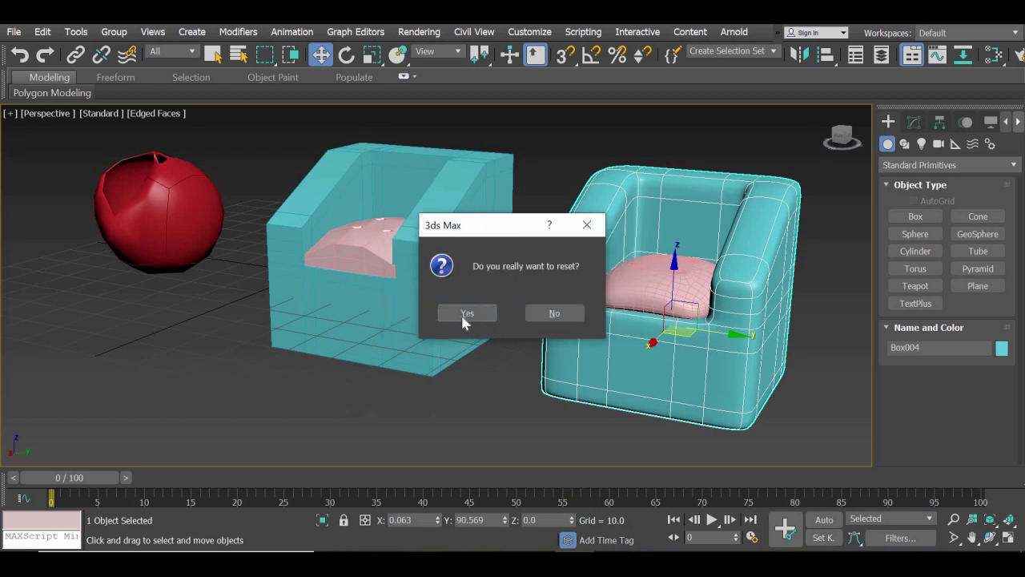
{"action": "left_click", "coordinate": [462, 313]}
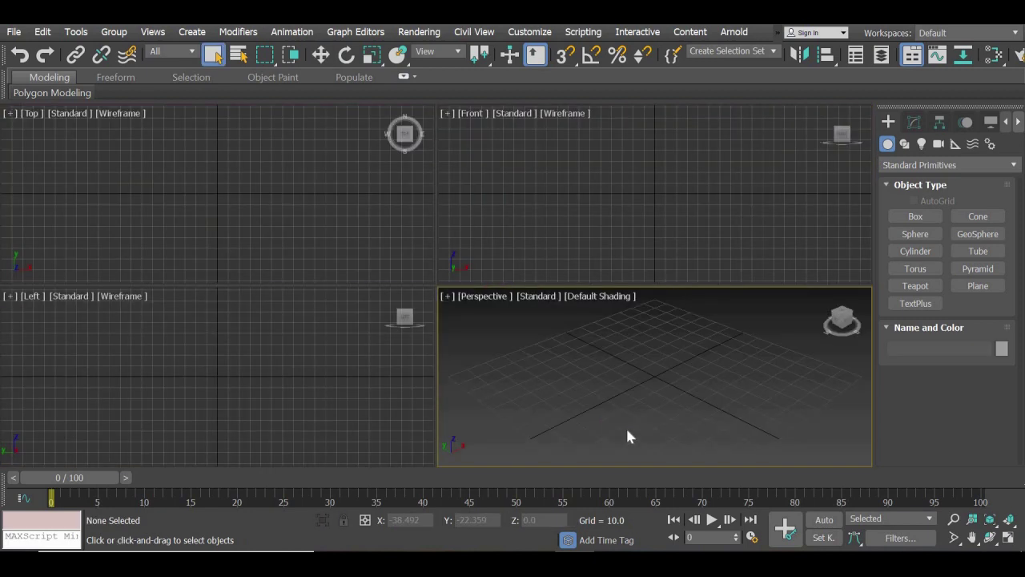
Create a box with the Cube creation method, about 41 units per side, near the grid centre in the Perspective view.
{"action": "left_click", "coordinate": [916, 216]}
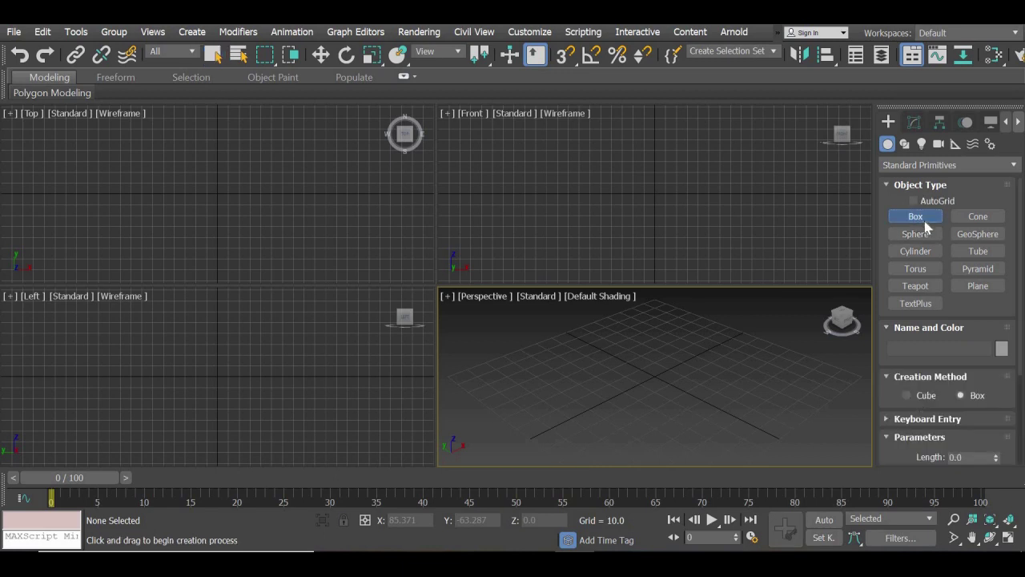
{"action": "left_click", "coordinate": [907, 396]}
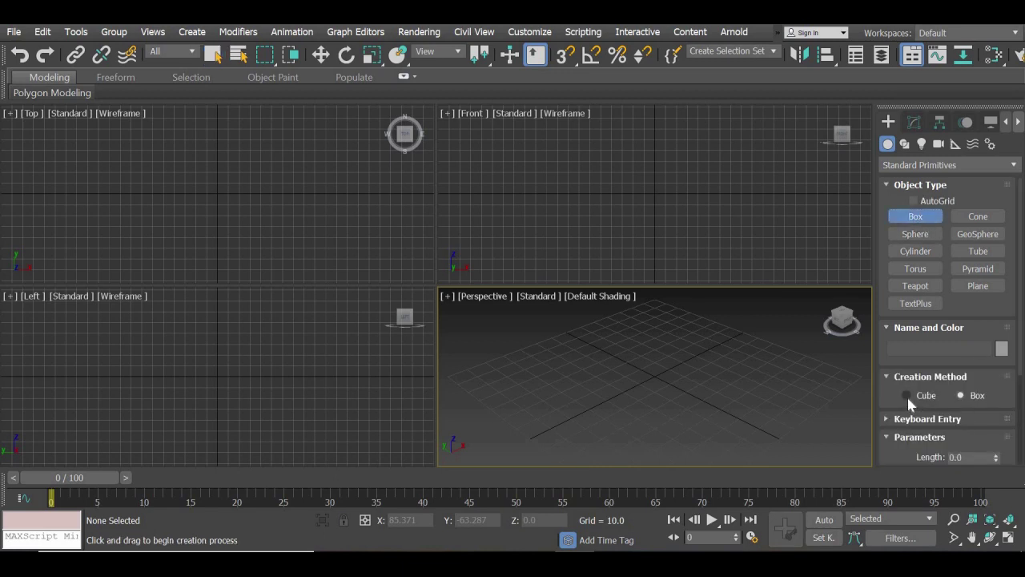
{"action": "left_click_drag", "start_coordinate": [679, 396], "coordinate": [675, 393]}
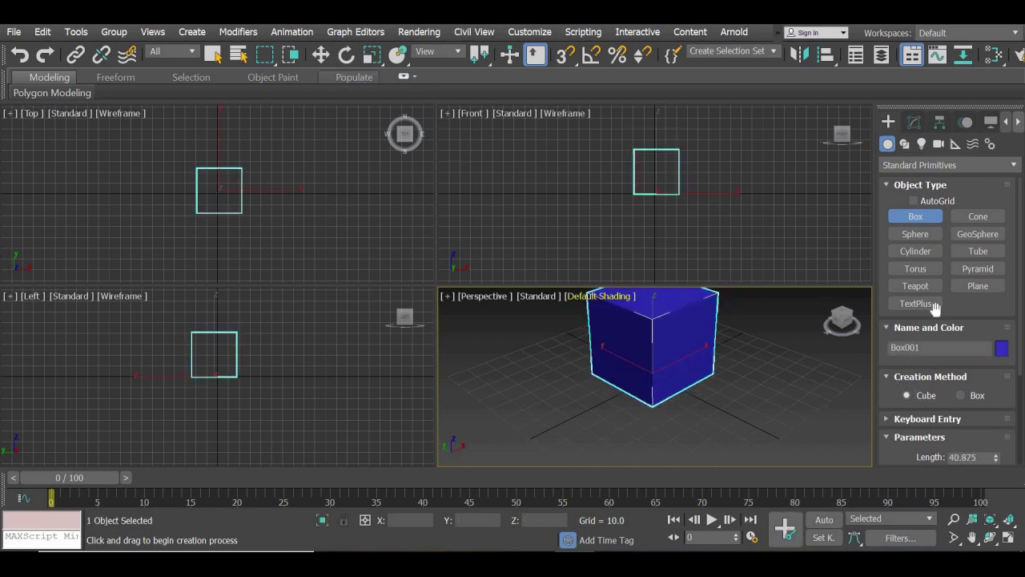
Create a sphere of about 11 units radius at the cube's centre in plan and raise it to the top face, Z about 39.6.
{"action": "left_click", "coordinate": [917, 239]}
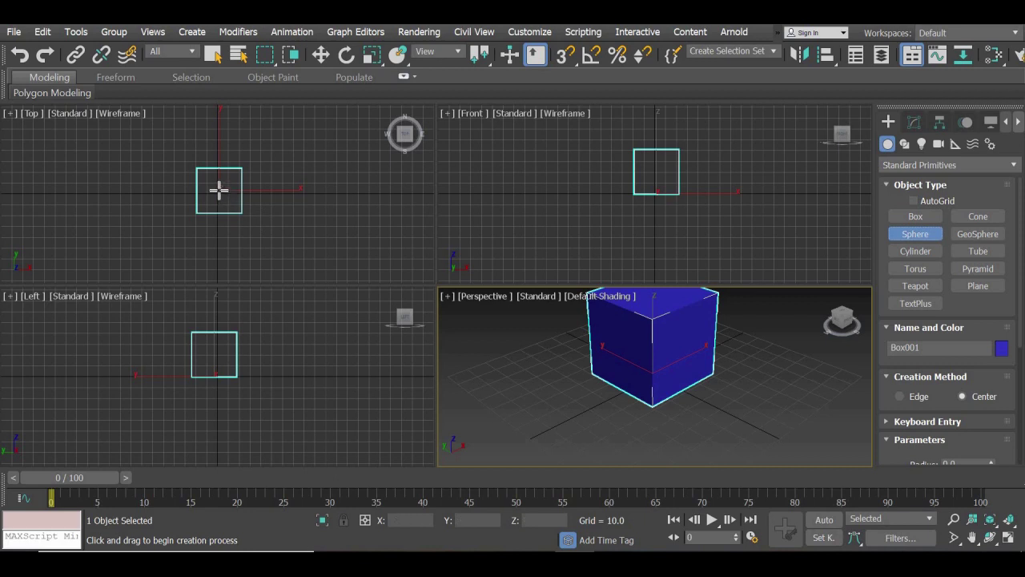
{"action": "left_click_drag", "start_coordinate": [220, 190], "coordinate": [230, 199]}
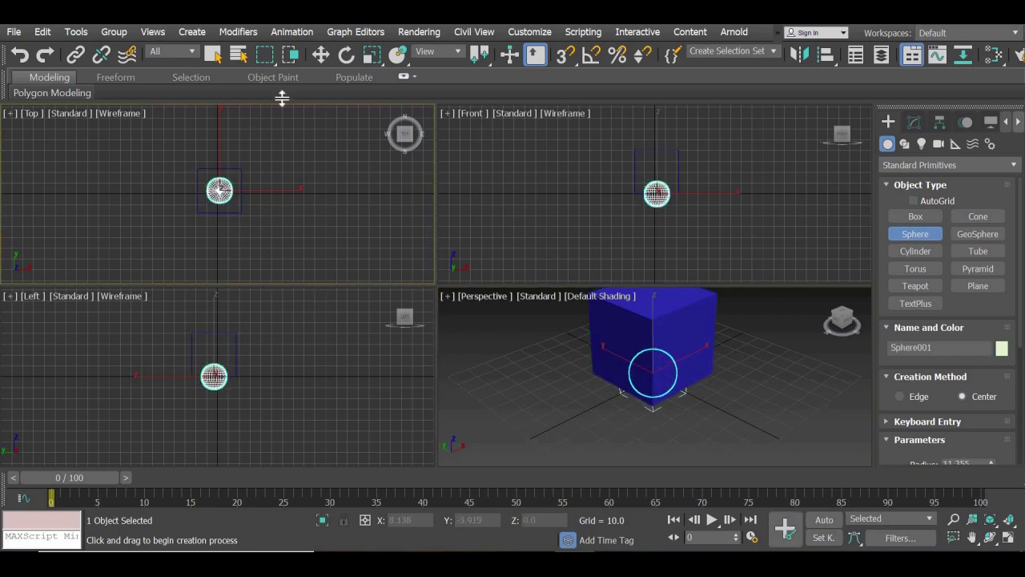
{"action": "left_click", "coordinate": [321, 55]}
{"action": "middle_click_drag", "start_coordinate": [658, 140], "coordinate": [623, 202]}
{"action": "left_click_drag", "start_coordinate": [622, 202], "coordinate": [624, 159]}
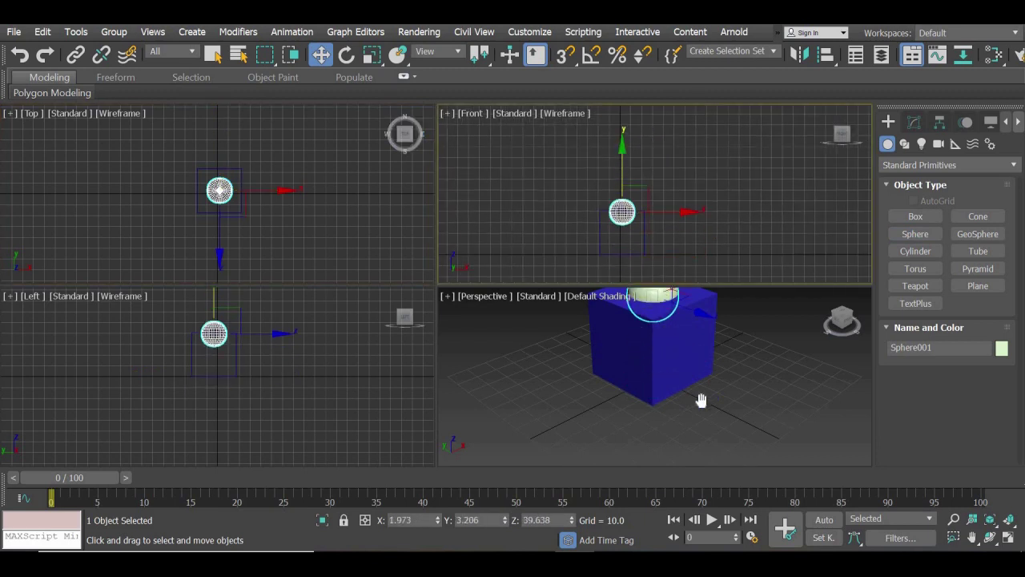
Deselect the sphere, maximize the Perspective viewport, and frame the cube and sphere at an angle from above.
{"action": "middle_click_drag", "start_coordinate": [698, 400], "coordinate": [643, 379], "text": "alt"}
{"action": "scroll", "coordinate": [703, 402], "scroll_direction": "up", "scroll_amount": 2}
{"action": "left_click", "coordinate": [769, 375]}
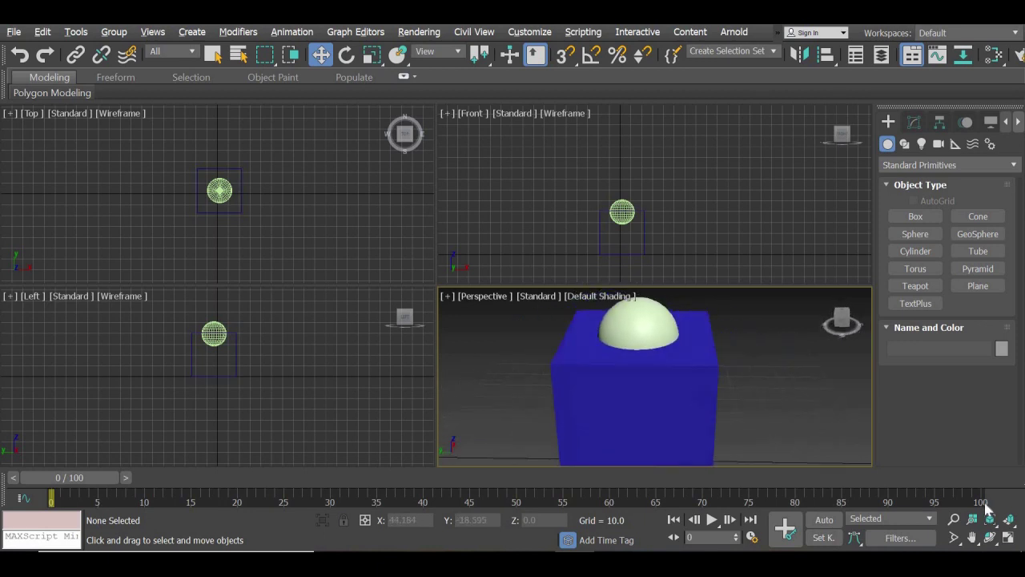
{"action": "left_click", "coordinate": [1007, 543]}
{"action": "scroll", "coordinate": [472, 361], "scroll_direction": "down", "scroll_amount": 8}
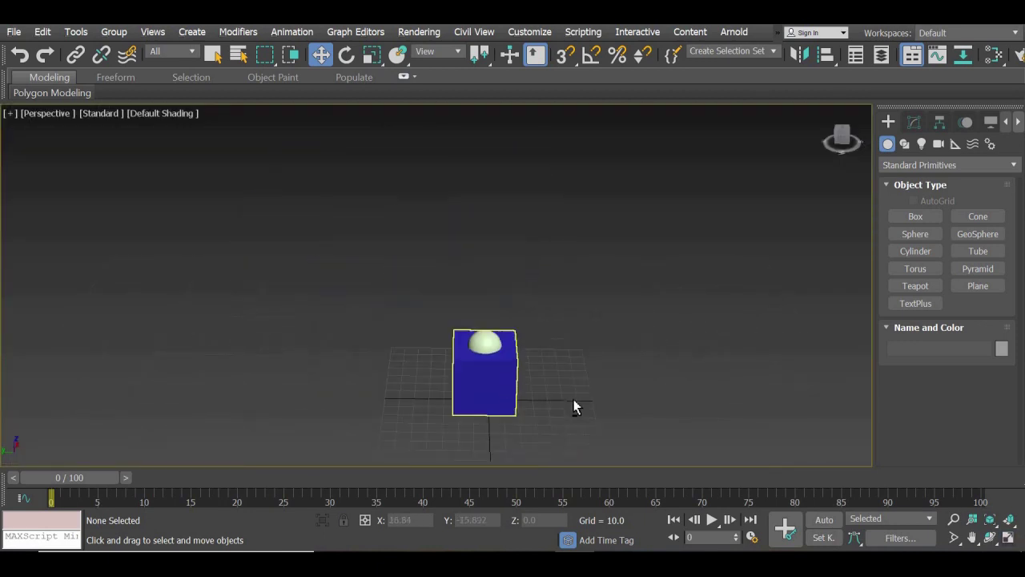
{"action": "middle_click_drag", "start_coordinate": [424, 417], "coordinate": [517, 425], "text": "alt"}
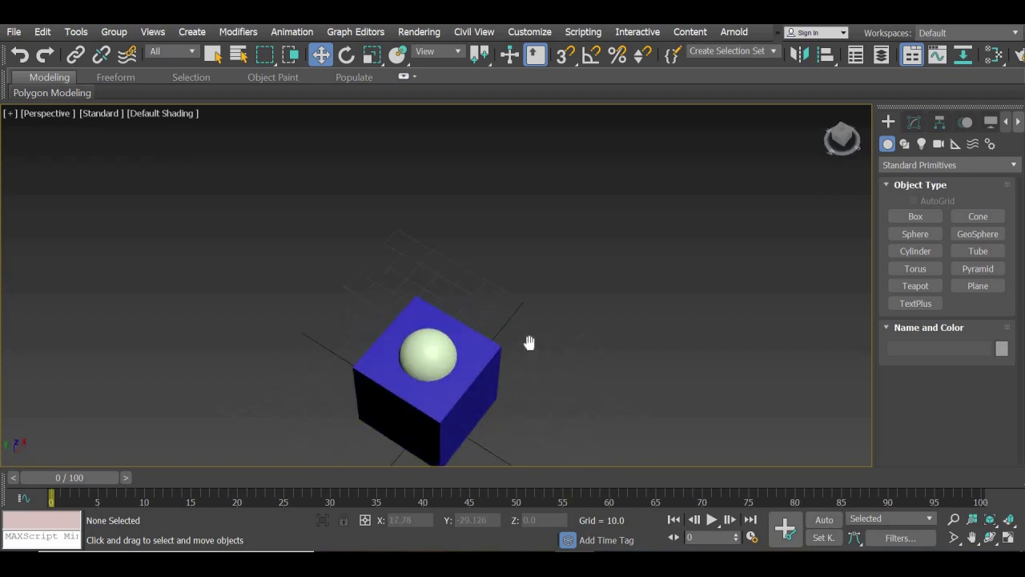
{"action": "middle_click_drag", "start_coordinate": [529, 343], "coordinate": [530, 338]}
{"action": "scroll", "coordinate": [529, 340], "scroll_direction": "up", "scroll_amount": 4}
{"action": "middle_click_drag", "start_coordinate": [538, 386], "coordinate": [530, 323], "text": "alt"}
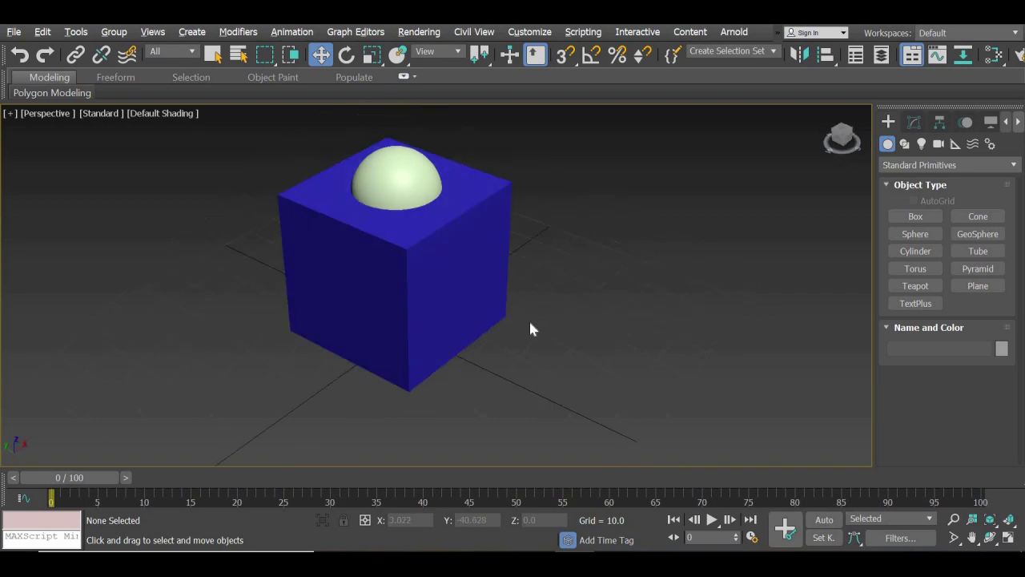
{"action": "middle_click_drag", "start_coordinate": [543, 368], "coordinate": [544, 377], "text": "alt"}
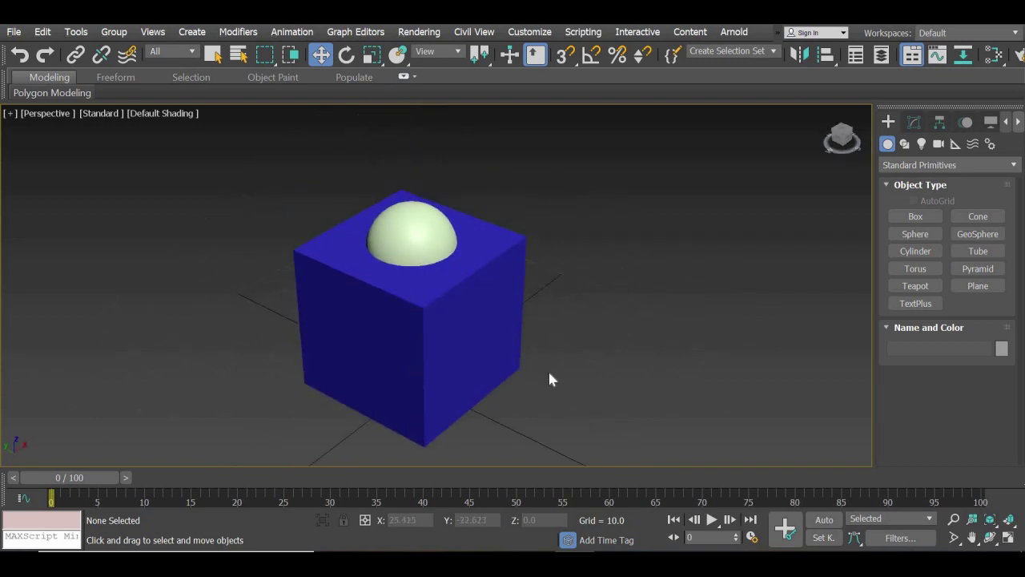
Make the cube a Boolean compound object and choose Subtract as the operand operation.
{"action": "left_click", "coordinate": [508, 297]}
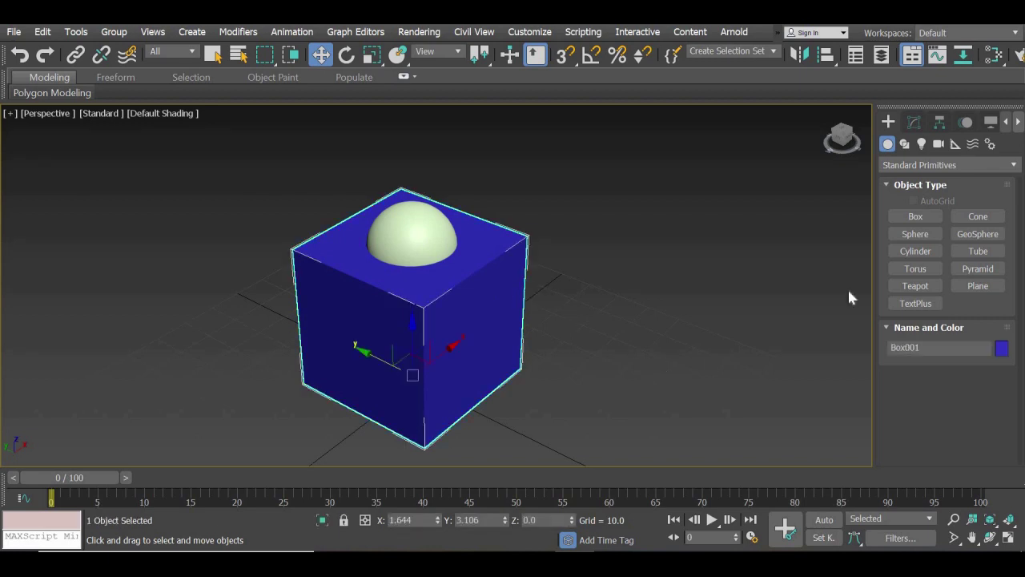
{"action": "left_click", "coordinate": [893, 164]}
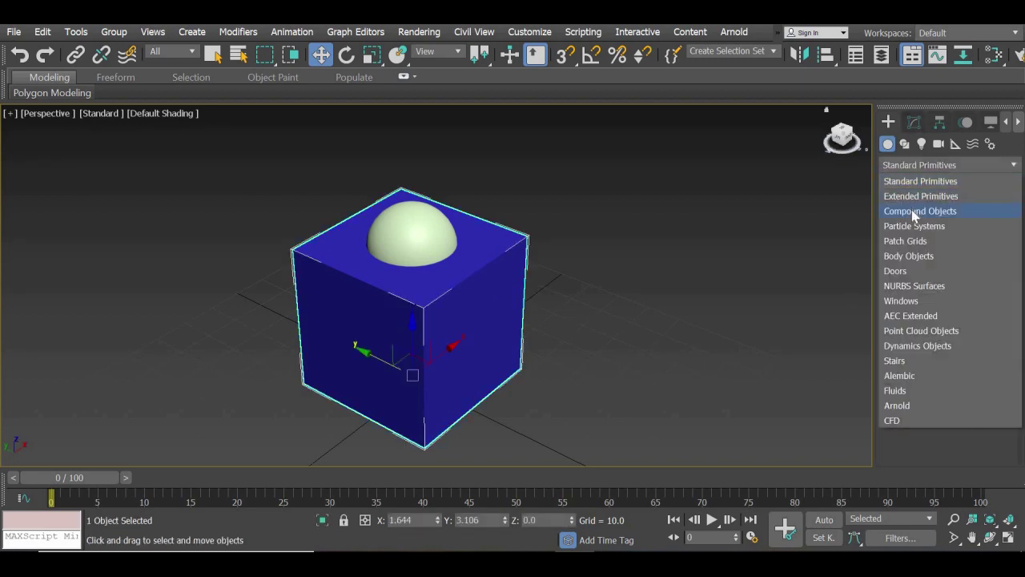
{"action": "left_click", "coordinate": [913, 213]}
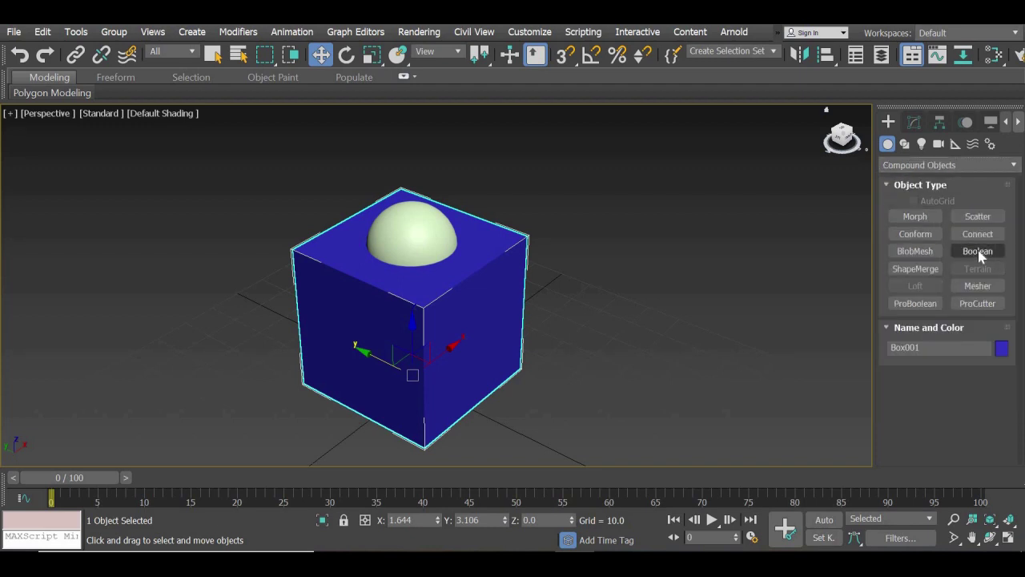
{"action": "left_click", "coordinate": [978, 251]}
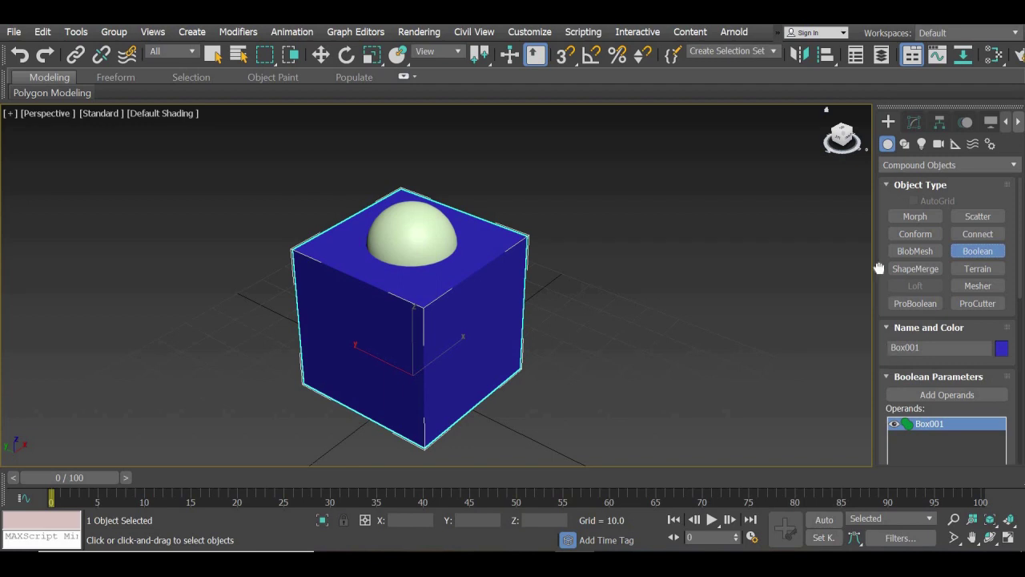
{"action": "scroll", "coordinate": [881, 272], "scroll_direction": "down", "scroll_amount": 5}
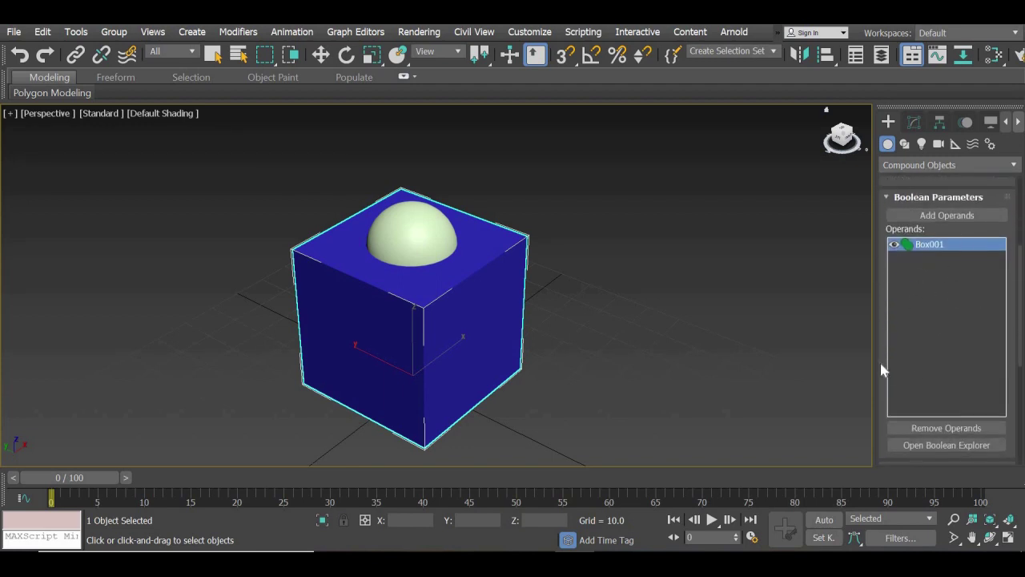
{"action": "scroll", "coordinate": [896, 206], "scroll_direction": "down", "scroll_amount": 4}
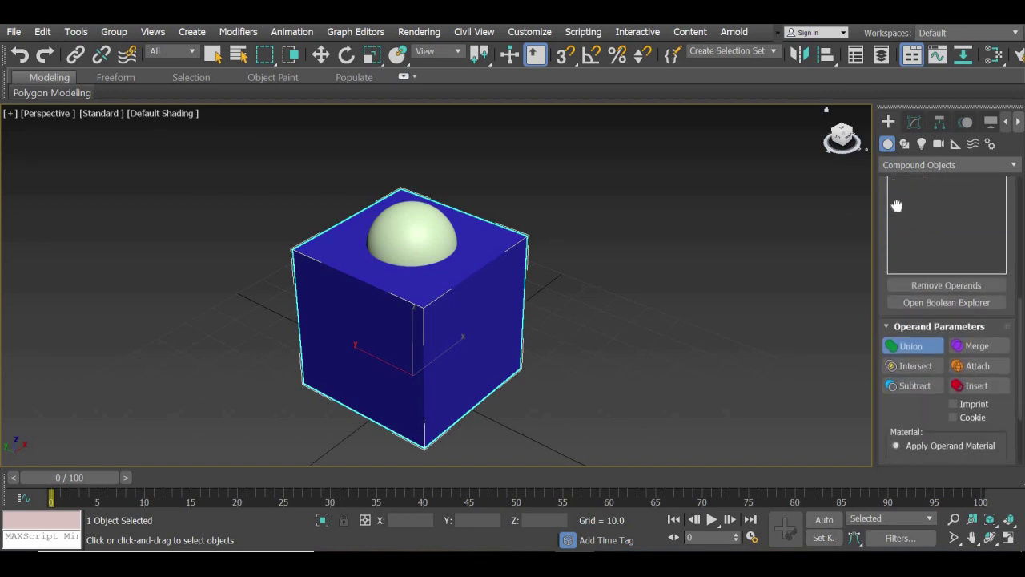
{"action": "scroll", "coordinate": [896, 206], "scroll_direction": "down", "scroll_amount": 2}
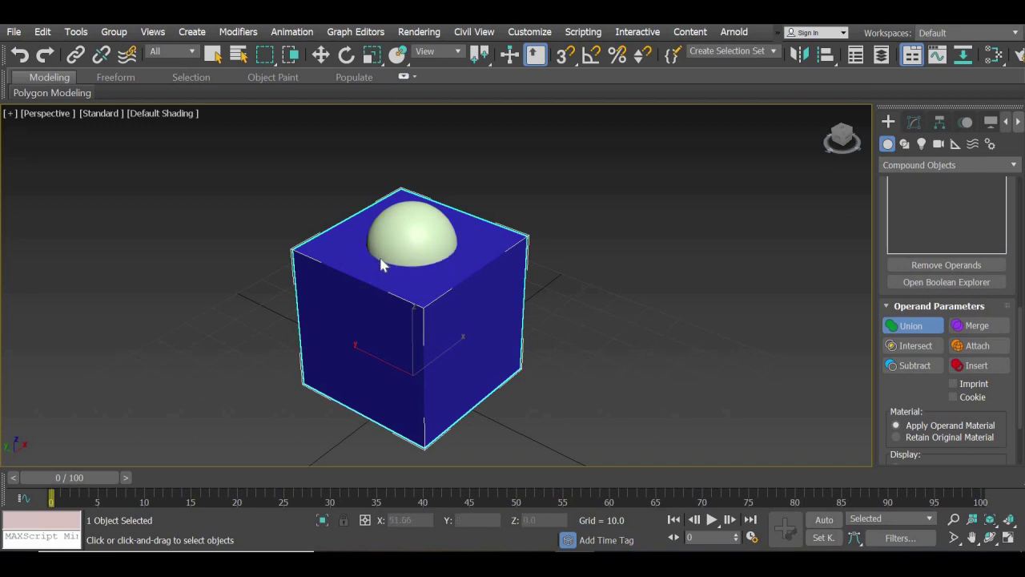
{"action": "left_click", "coordinate": [913, 365]}
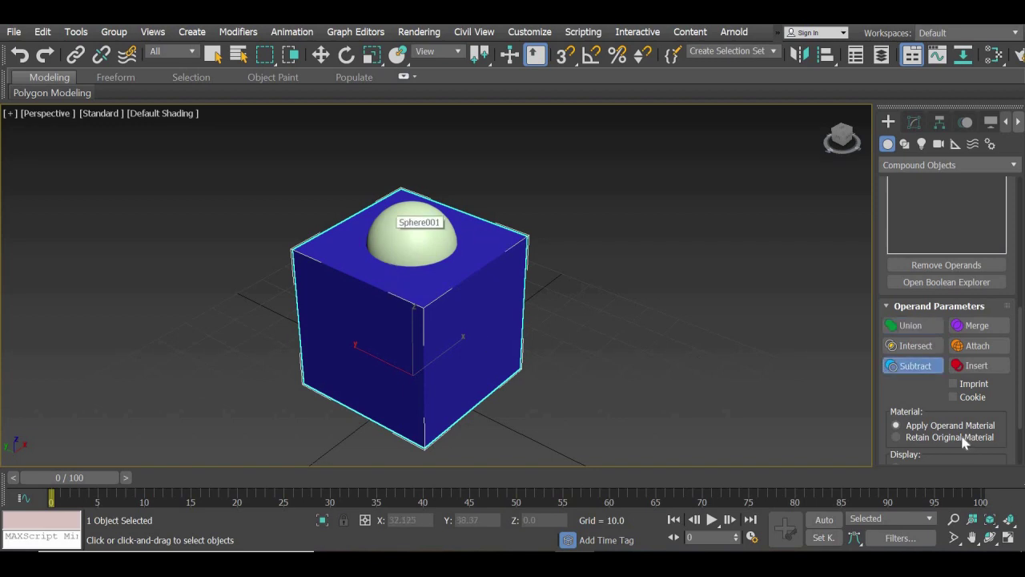
Add the sphere as a Boolean operand to cut a hemispherical hollow in the cube's top, and finish the operation.
{"action": "left_click_drag", "start_coordinate": [915, 534], "coordinate": [906, 421]}
{"action": "scroll", "coordinate": [914, 433], "scroll_direction": "up", "scroll_amount": 3}
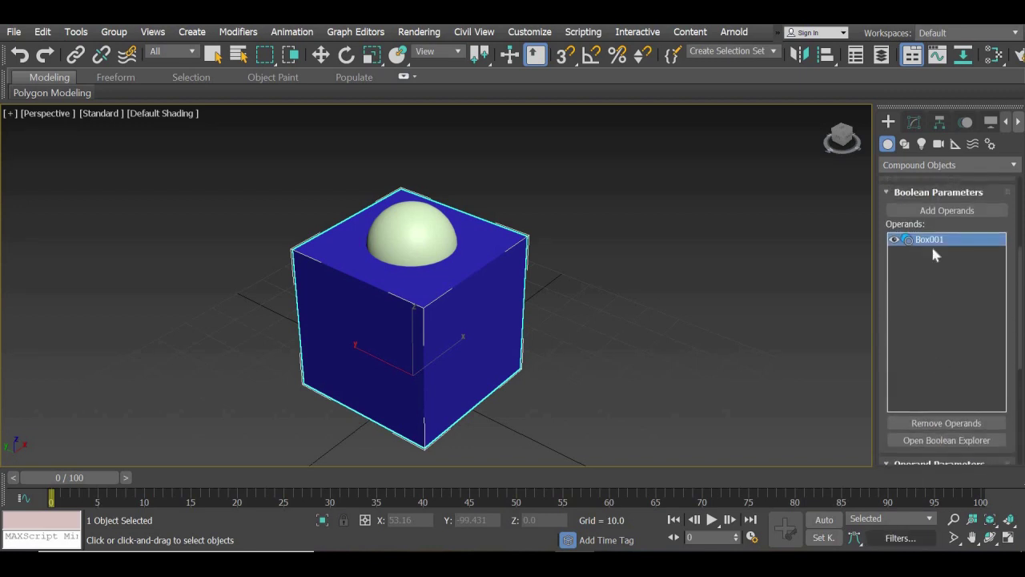
{"action": "left_click", "coordinate": [946, 211]}
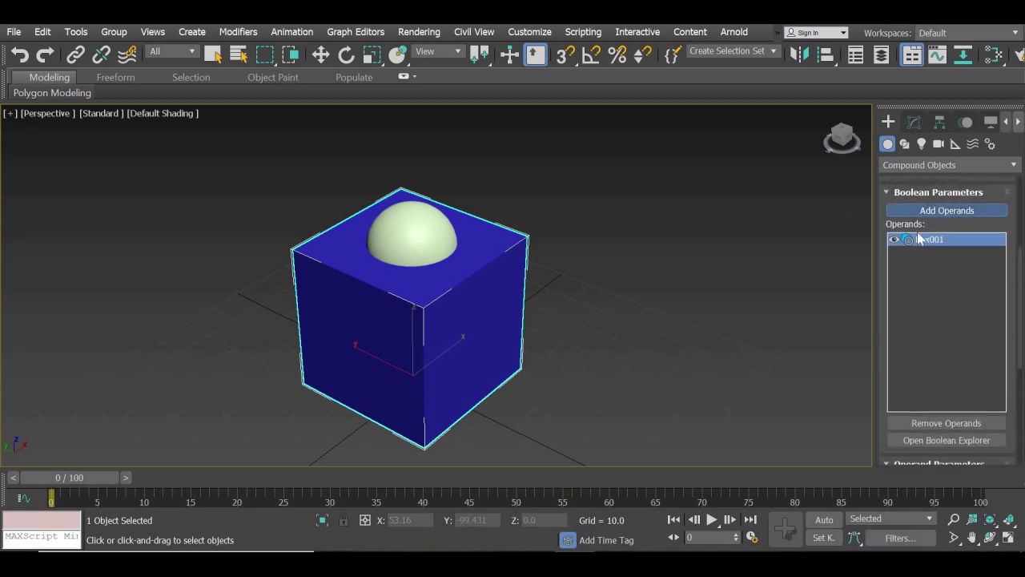
{"action": "left_click", "coordinate": [411, 218]}
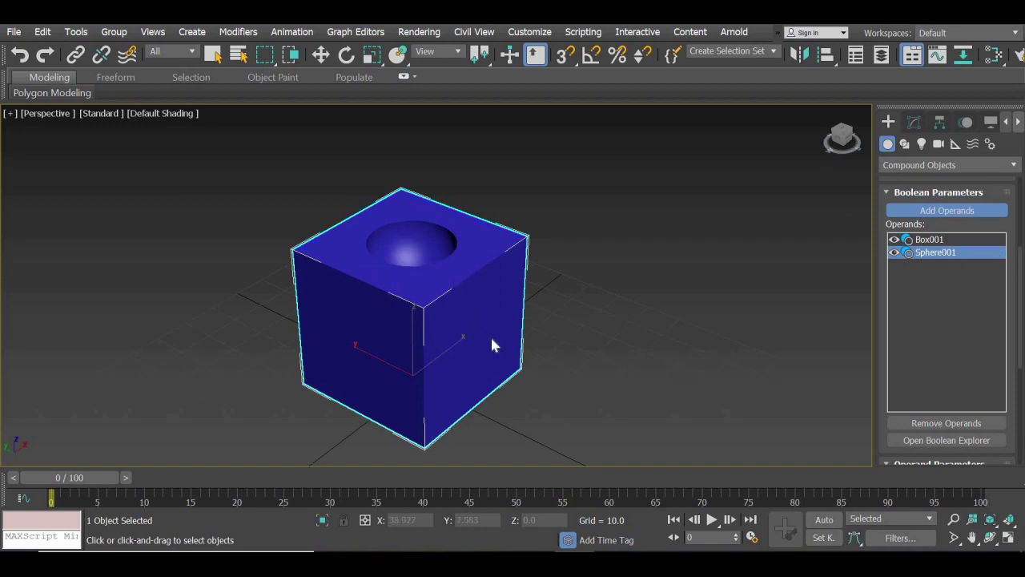
{"action": "scroll", "coordinate": [490, 335], "scroll_direction": "up", "scroll_amount": 5}
{"action": "scroll", "coordinate": [412, 265], "scroll_direction": "down", "scroll_amount": 4}
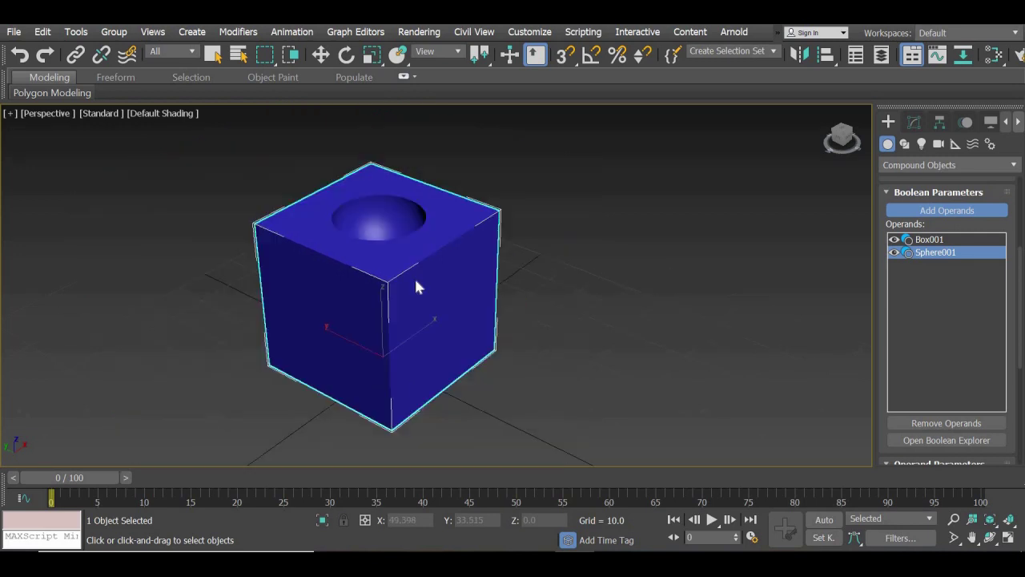
{"action": "scroll", "coordinate": [376, 184], "scroll_direction": "up", "scroll_amount": 4}
{"action": "scroll", "coordinate": [376, 183], "scroll_direction": "down", "scroll_amount": 4}
{"action": "left_click", "coordinate": [322, 58]}
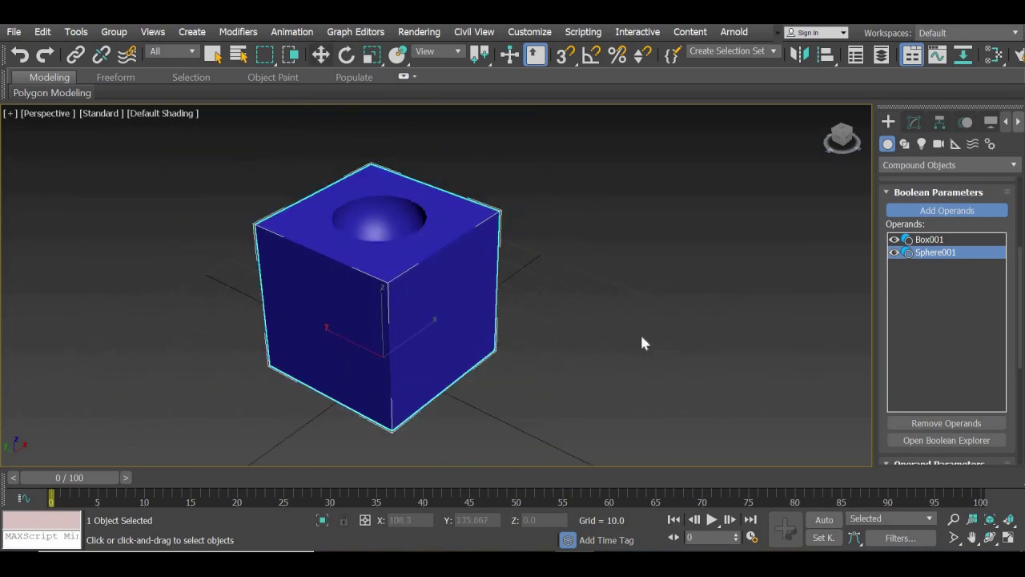
Switch the viewport shading to Edged Faces and keep the hollowed cube selected.
{"action": "left_click", "coordinate": [641, 333]}
{"action": "left_click", "coordinate": [474, 328]}
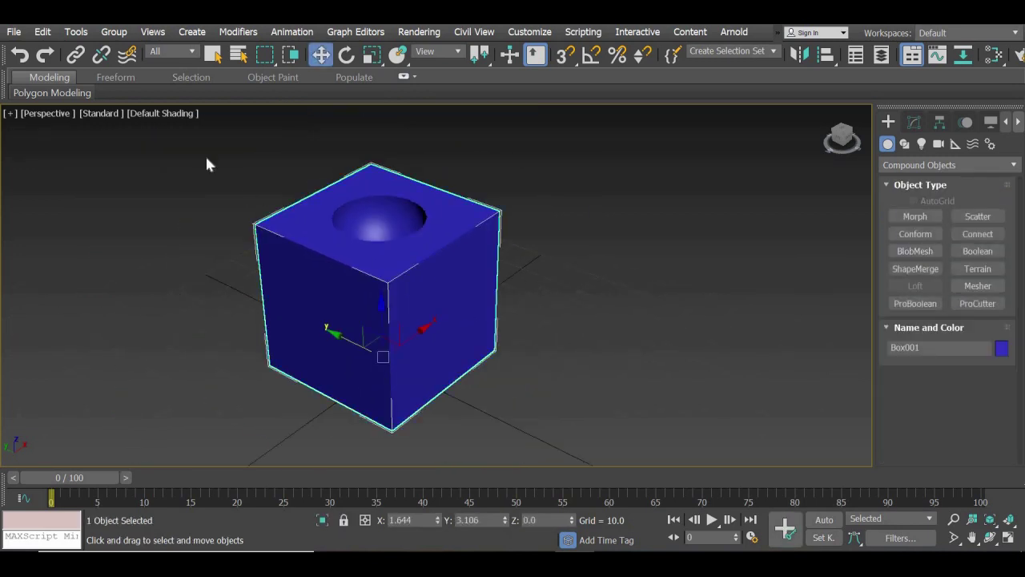
{"action": "left_click", "coordinate": [175, 114]}
{"action": "left_click", "coordinate": [238, 281]}
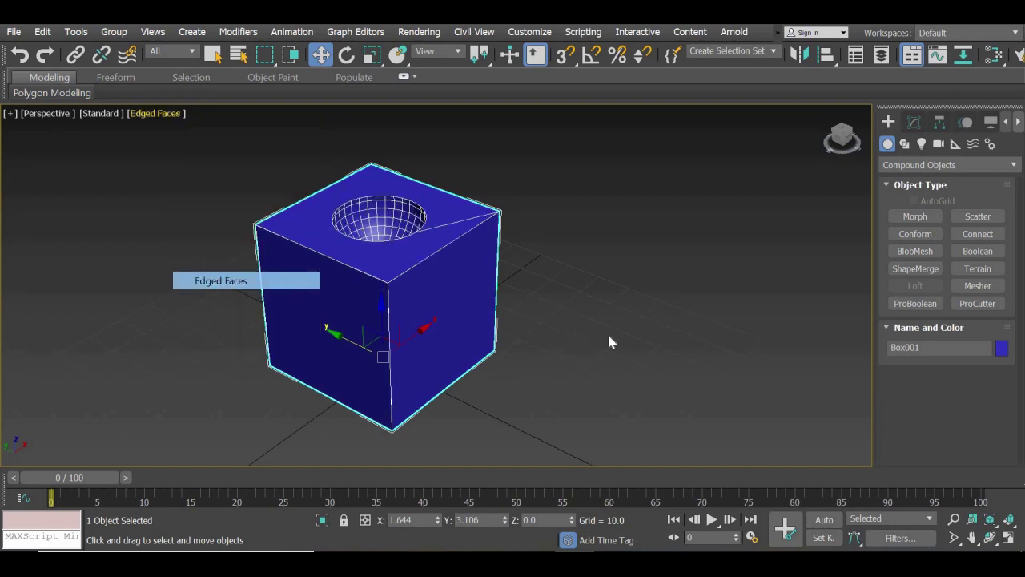
{"action": "left_click", "coordinate": [496, 343]}
{"action": "left_click", "coordinate": [458, 325]}
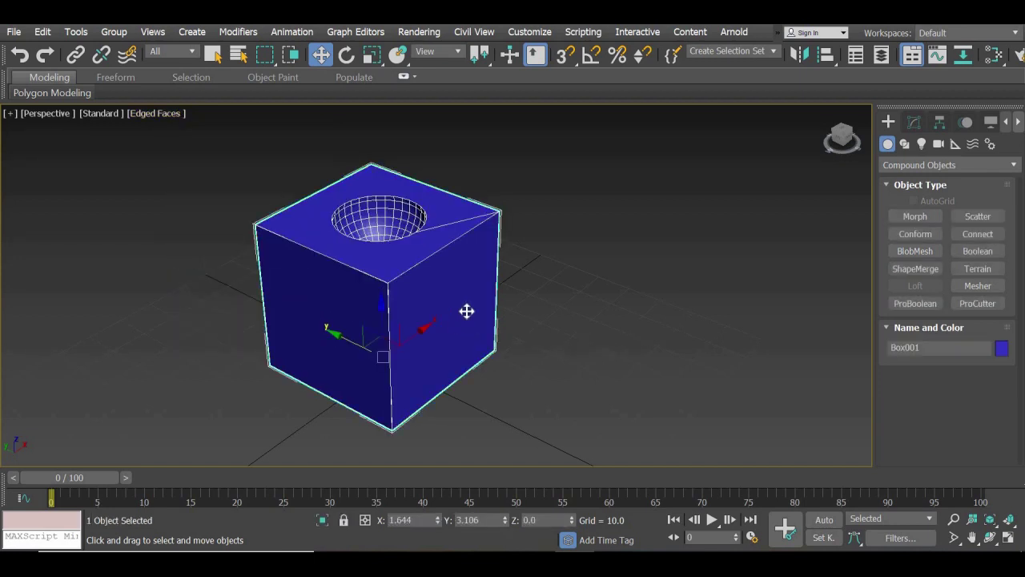
Deselect the hollowed cube and examine the mesh edges around its hemispherical cut from several angles.
{"action": "middle_click_drag", "start_coordinate": [424, 360], "coordinate": [606, 336], "text": "alt"}
{"action": "left_click", "coordinate": [499, 348]}
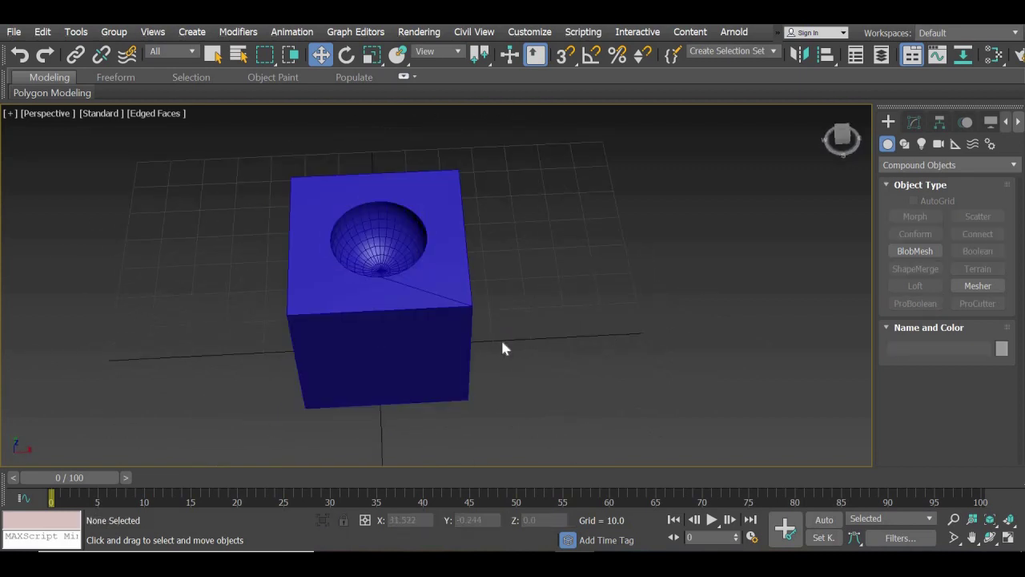
{"action": "scroll", "coordinate": [502, 337], "scroll_direction": "up", "scroll_amount": 5}
{"action": "scroll", "coordinate": [502, 348], "scroll_direction": "down", "scroll_amount": 5}
{"action": "mouse_move", "coordinate": [527, 389]}
{"action": "middle_mouse_down", "text": "alt"}
{"action": "mouse_move", "coordinate": [547, 360]}
{"action": "mouse_move", "coordinate": [520, 395]}
{"action": "middle_mouse_up", "text": "alt"}
{"action": "scroll", "coordinate": [520, 389], "scroll_direction": "up", "scroll_amount": 1}
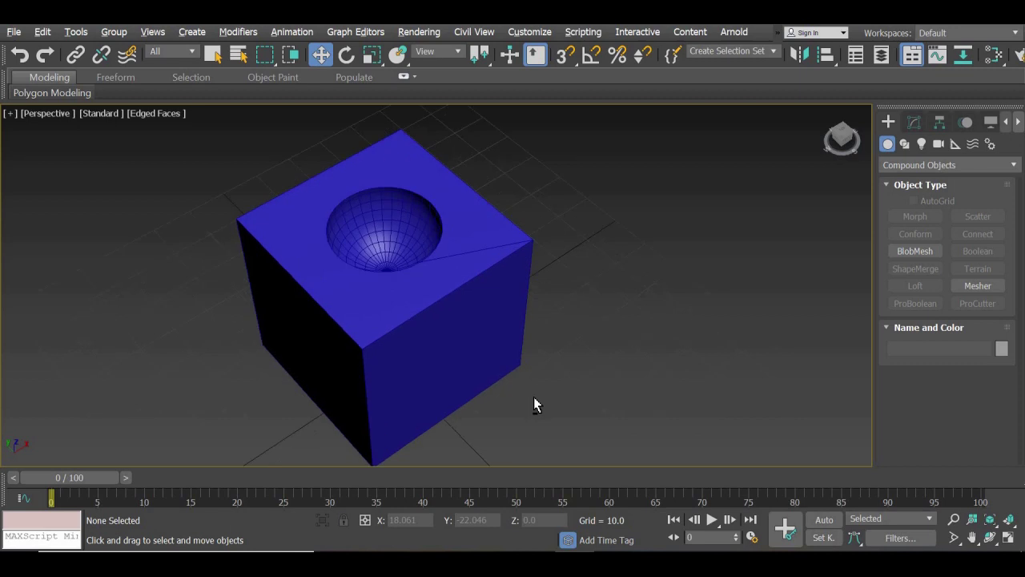
{"action": "middle_click_drag", "start_coordinate": [441, 387], "coordinate": [369, 281], "text": "alt"}
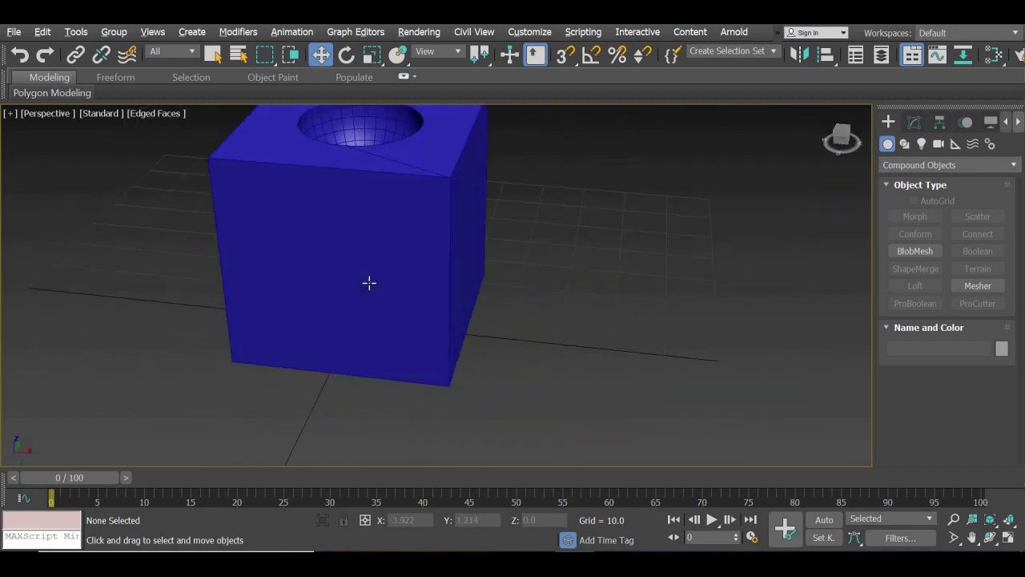
{"action": "middle_click_drag", "start_coordinate": [372, 368], "coordinate": [396, 371]}
{"action": "scroll", "coordinate": [393, 348], "scroll_direction": "down", "scroll_amount": 2}
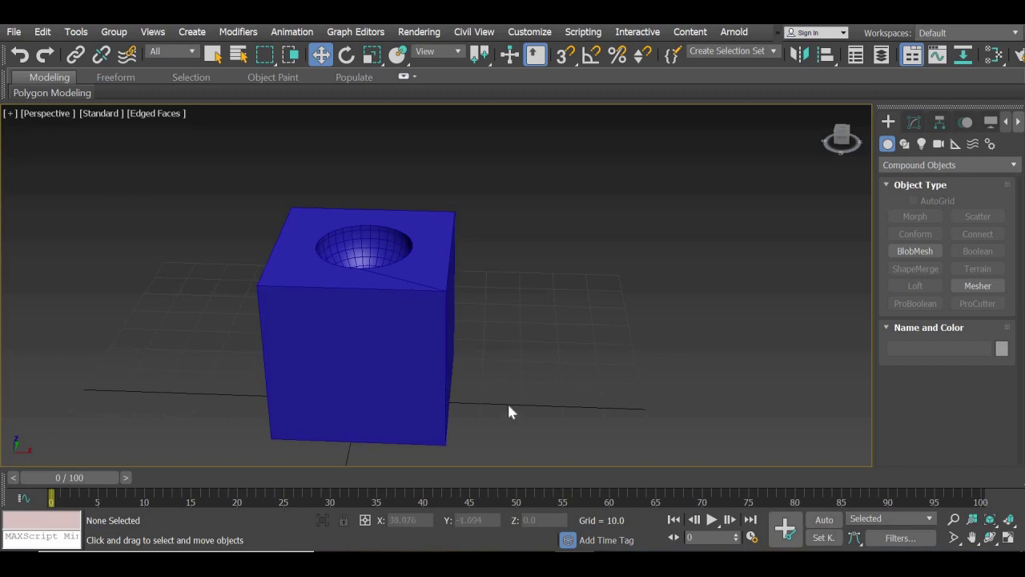
{"action": "middle_click_drag", "start_coordinate": [385, 321], "coordinate": [435, 347], "text": "alt"}
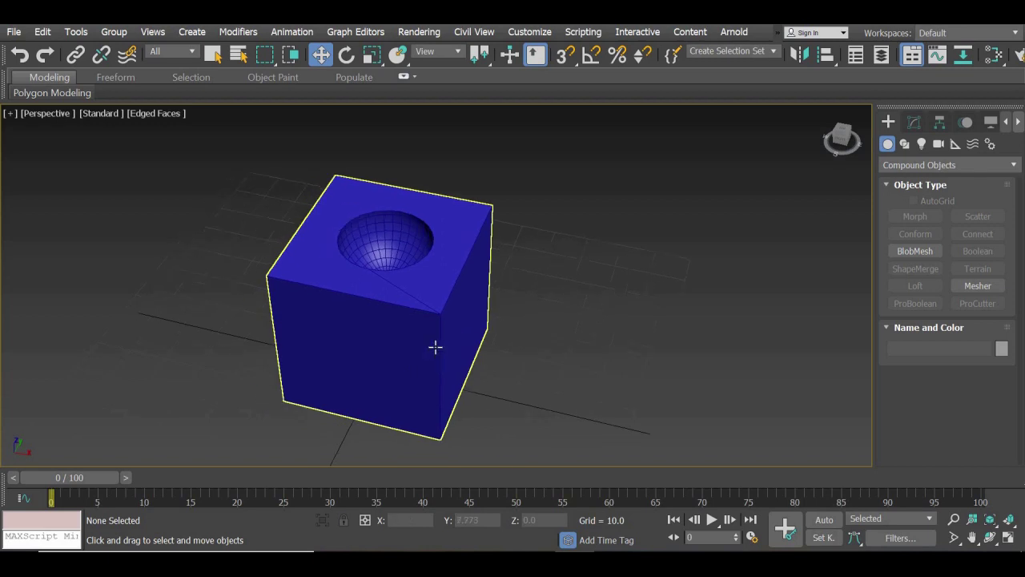
{"action": "scroll", "coordinate": [435, 347], "scroll_direction": "up", "scroll_amount": 2}
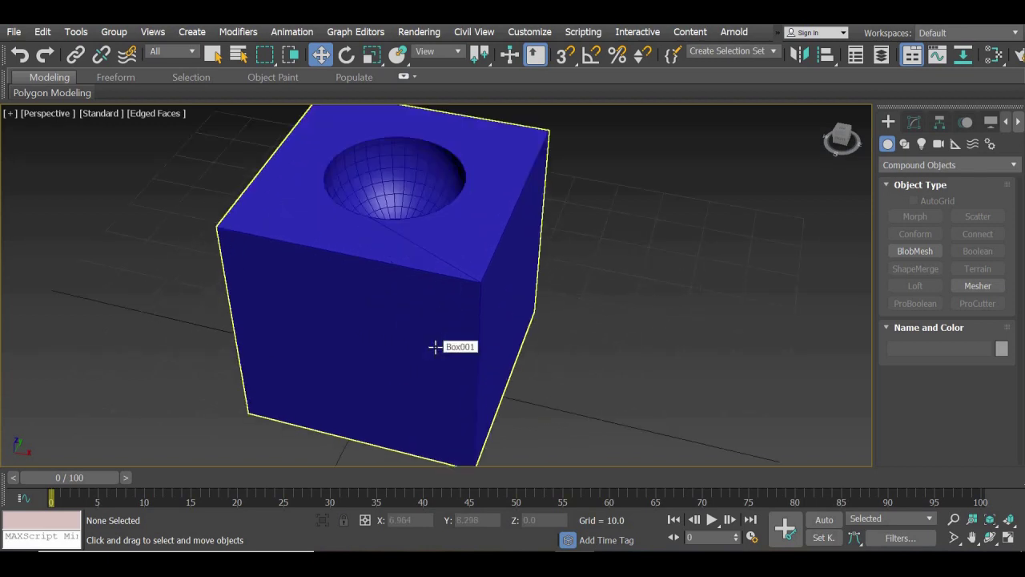
{"action": "scroll", "coordinate": [435, 347], "scroll_direction": "down", "scroll_amount": 2}
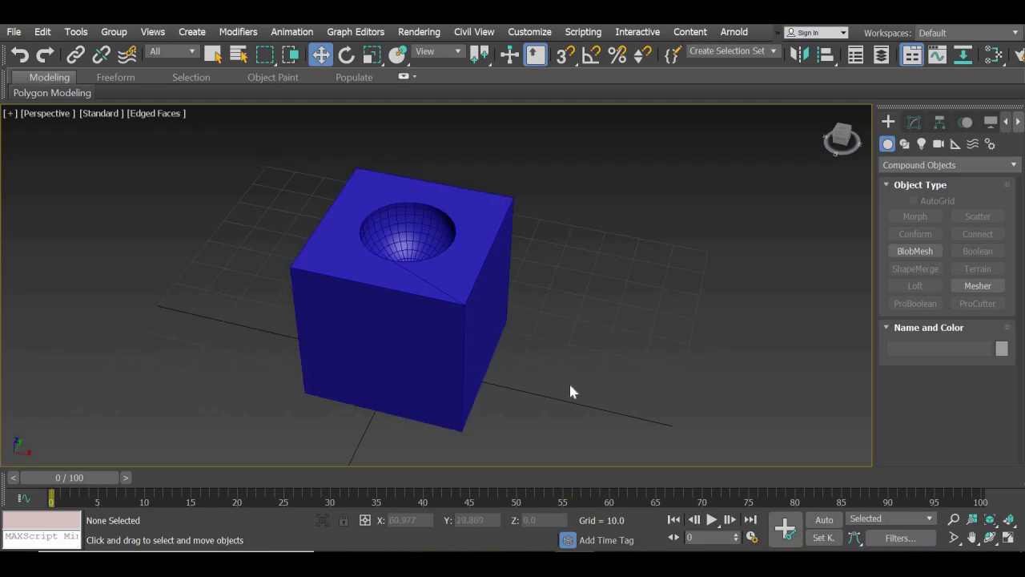
{"action": "middle_click_drag", "start_coordinate": [512, 357], "coordinate": [500, 366]}
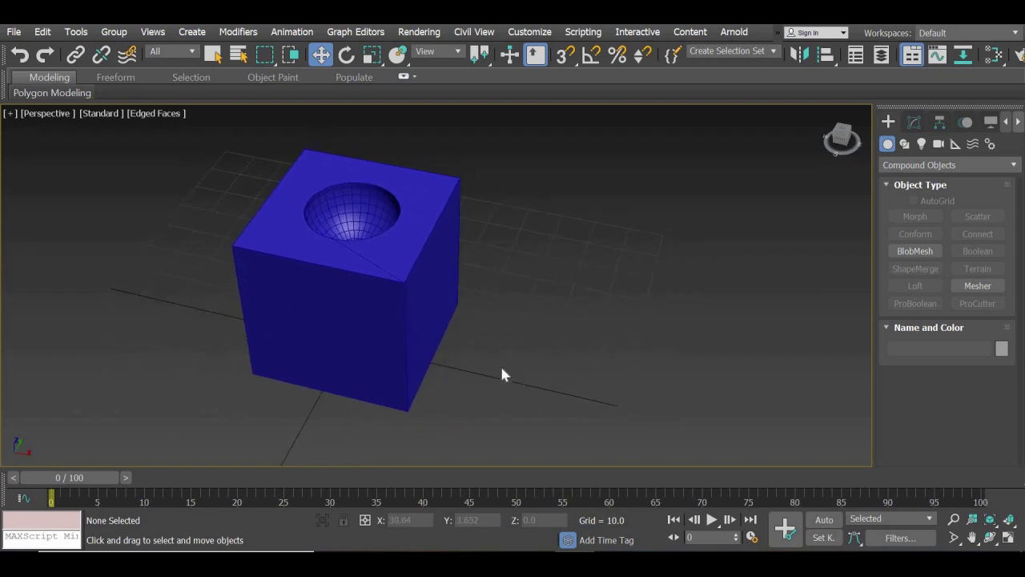
Select the hollowed cube and move it along the X axis to about -38.9.
{"action": "left_click", "coordinate": [401, 307]}
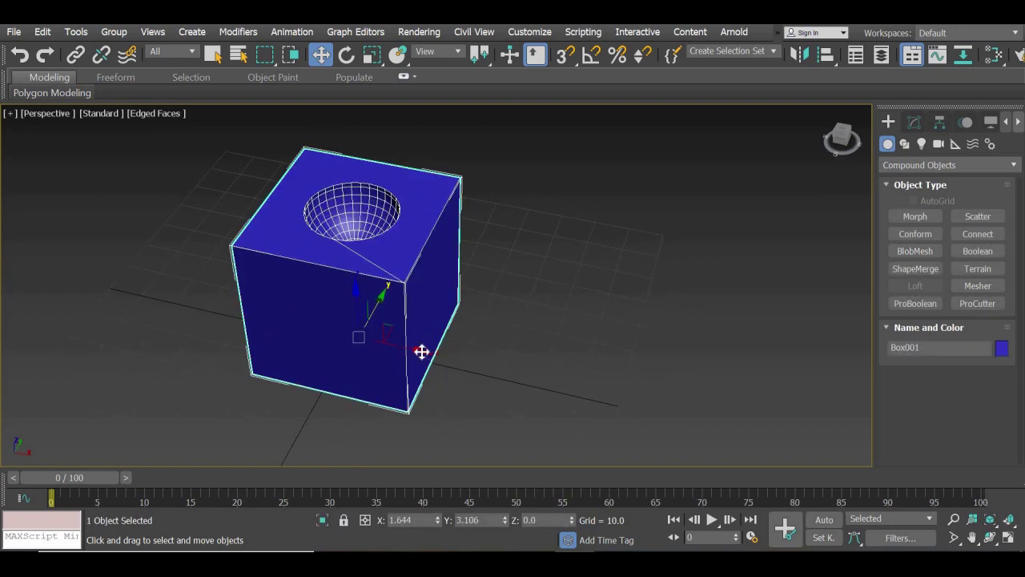
{"action": "left_click_drag", "start_coordinate": [422, 350], "coordinate": [296, 300]}
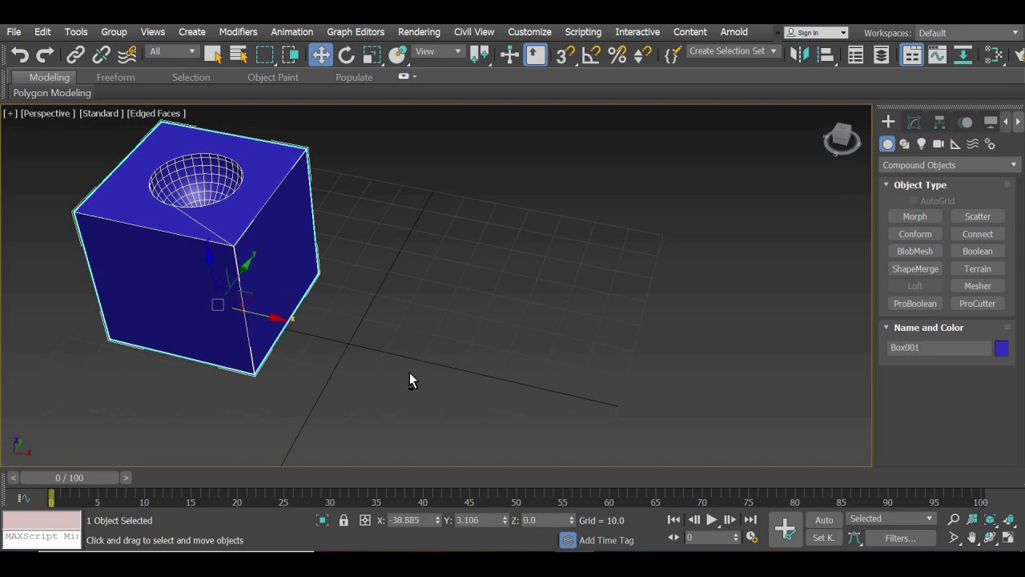
{"action": "middle_click_drag", "start_coordinate": [409, 373], "coordinate": [472, 399], "text": "alt"}
{"action": "middle_click_drag", "start_coordinate": [583, 372], "coordinate": [399, 330], "text": "alt"}
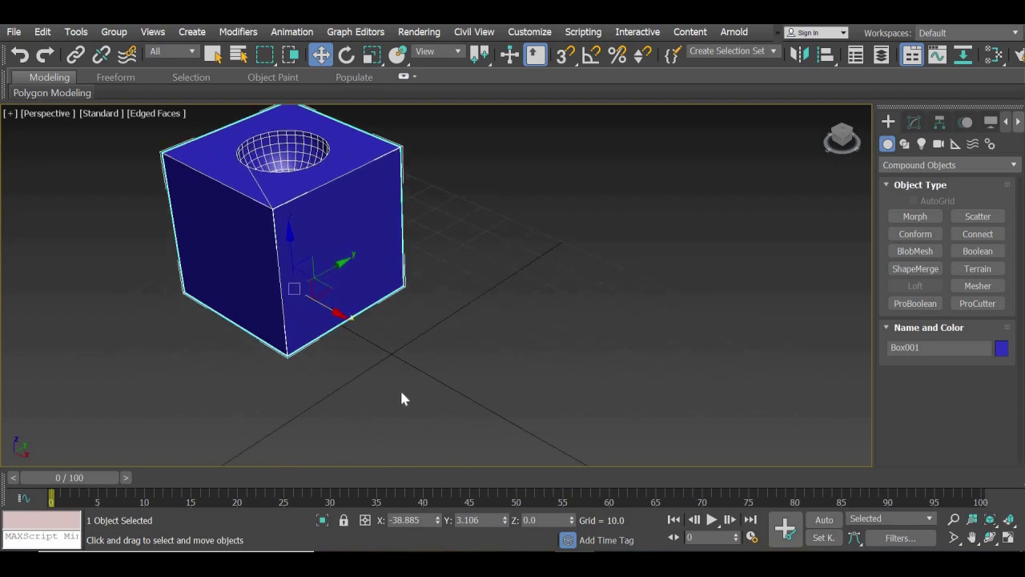
Apply a MeshSmooth modifier on top of the hollowed cube's Boolean.
{"action": "left_click", "coordinate": [915, 122]}
{"action": "left_click", "coordinate": [1016, 171]}
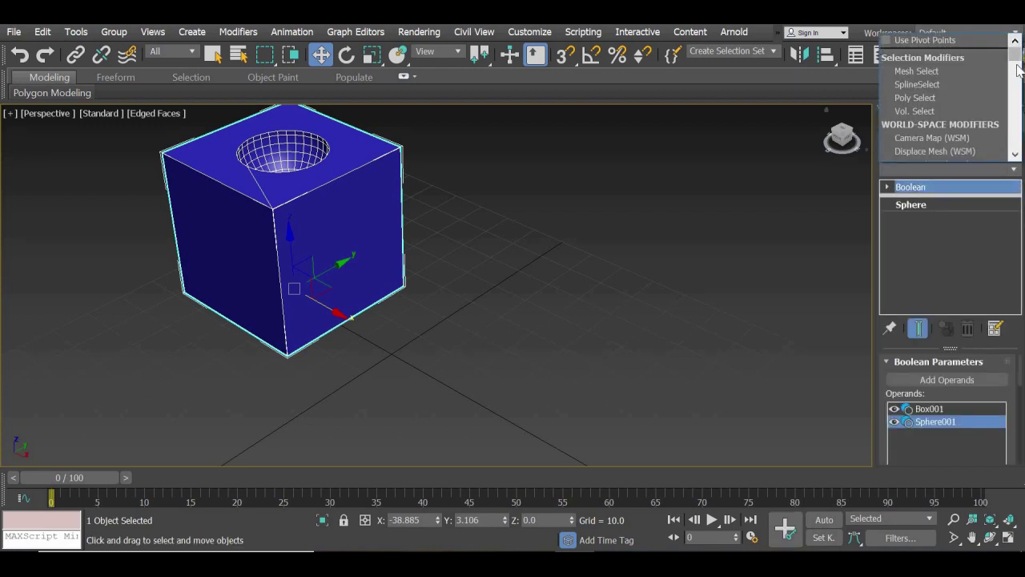
{"action": "left_click_drag", "start_coordinate": [1019, 48], "coordinate": [1017, 94]}
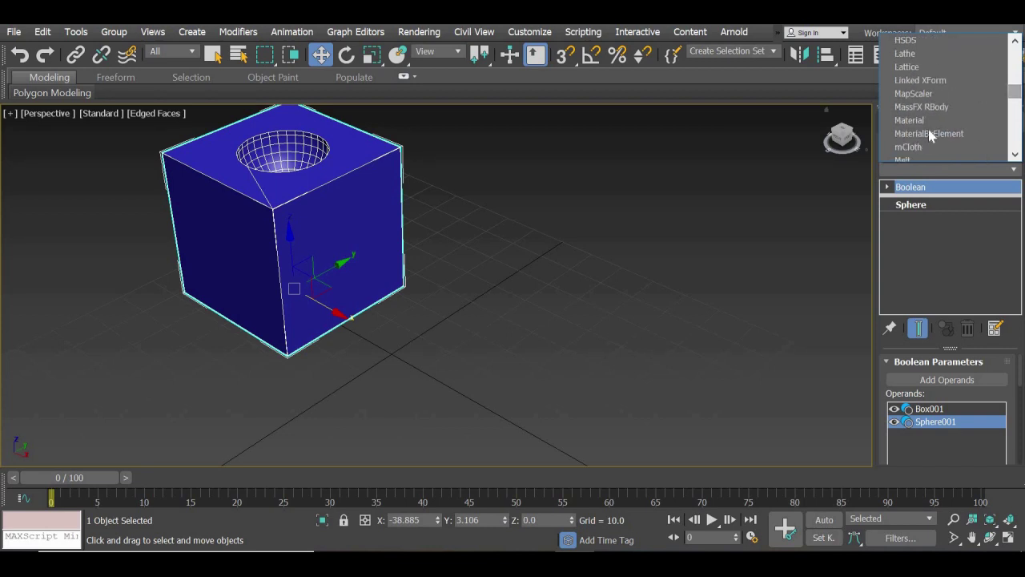
{"action": "scroll", "coordinate": [930, 136], "scroll_direction": "down", "scroll_amount": 1}
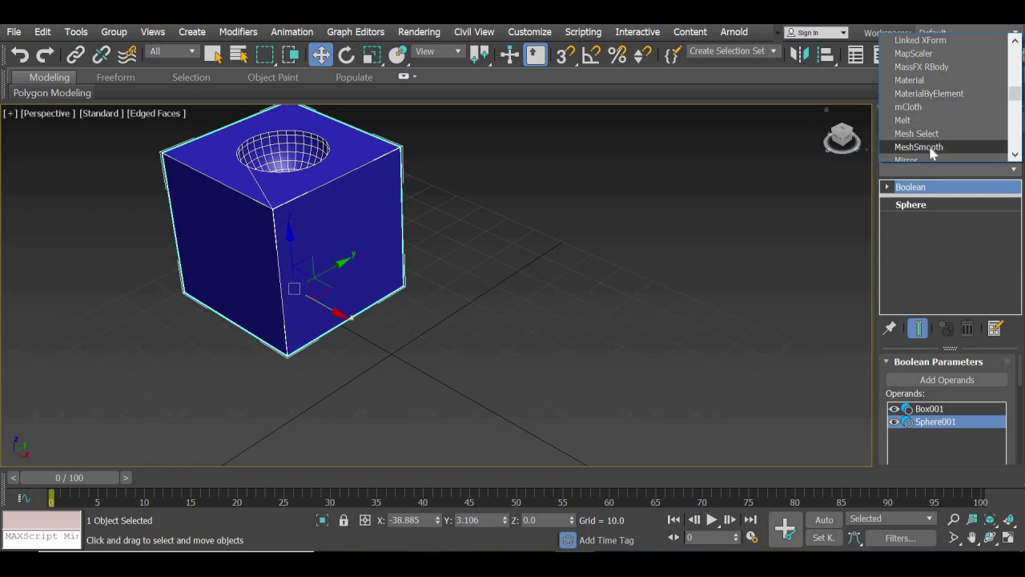
{"action": "left_click", "coordinate": [929, 148]}
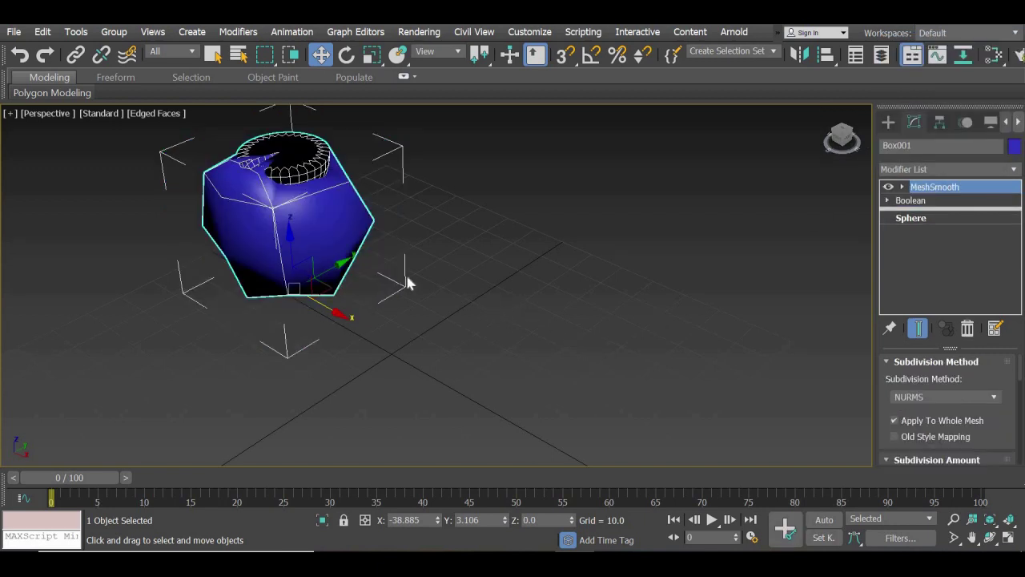
Inspect the smoothed Boolean cube from above and the side, and remove its MeshSmooth modifier.
{"action": "middle_click_drag", "start_coordinate": [355, 331], "coordinate": [522, 399], "text": "alt"}
{"action": "scroll", "coordinate": [522, 399], "scroll_direction": "up", "scroll_amount": 2}
{"action": "middle_click_drag", "start_coordinate": [292, 281], "coordinate": [381, 403]}
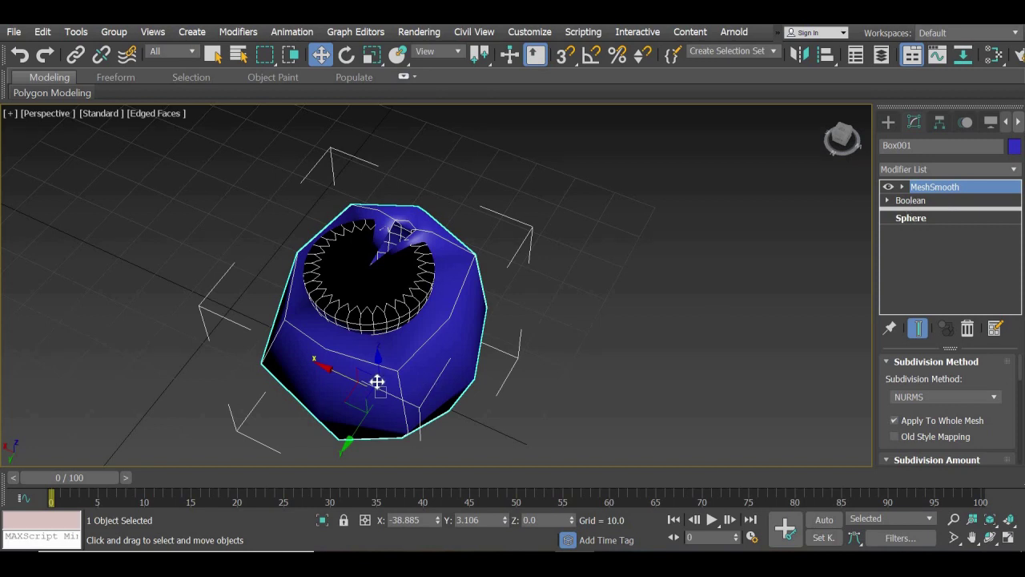
{"action": "mouse_move", "coordinate": [400, 343]}
{"action": "middle_mouse_down", "text": "alt"}
{"action": "mouse_move", "coordinate": [393, 327]}
{"action": "mouse_move", "coordinate": [161, 341]}
{"action": "mouse_move", "coordinate": [400, 355]}
{"action": "middle_mouse_up", "text": "alt"}
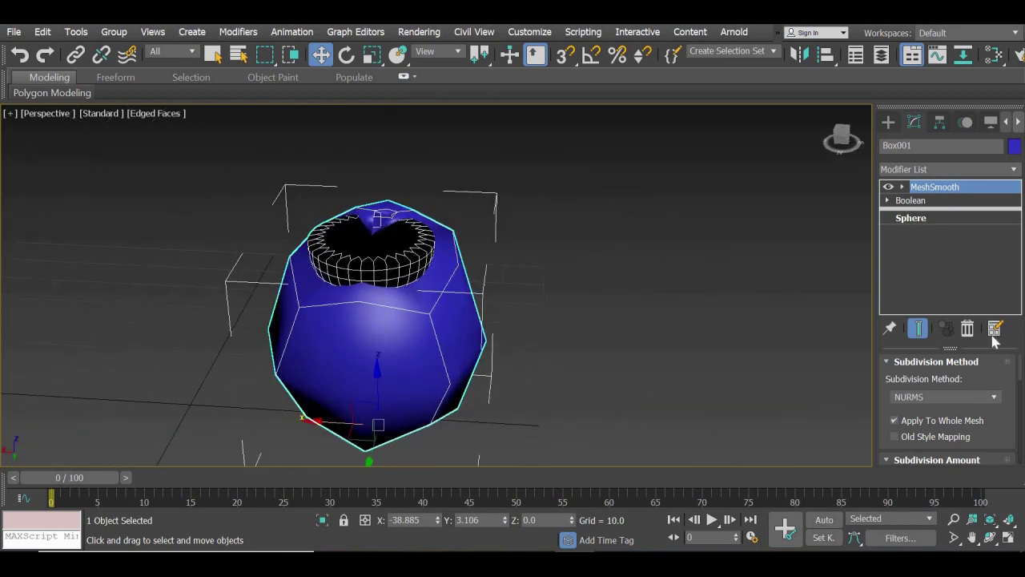
{"action": "left_click", "coordinate": [968, 328]}
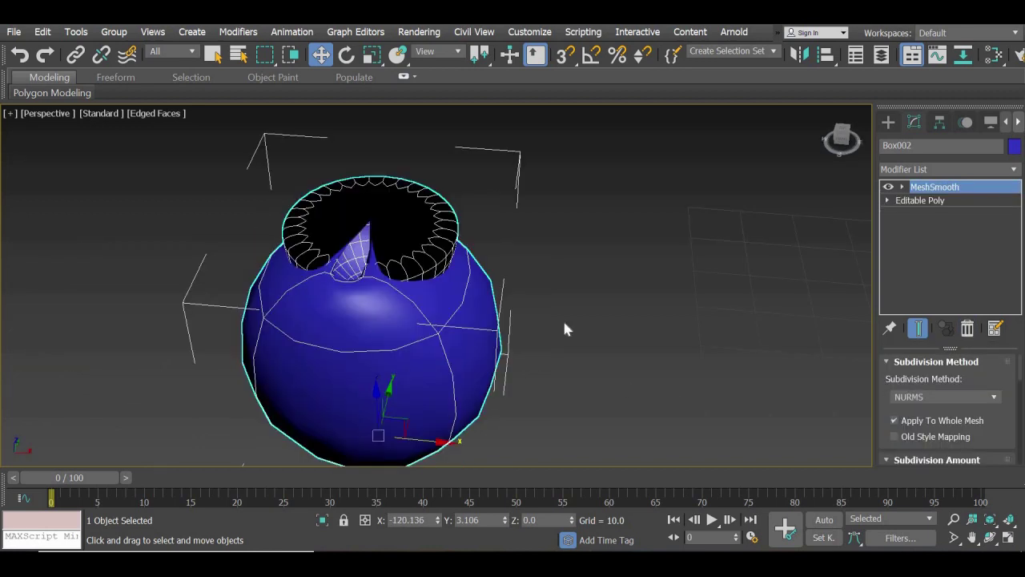
Inspect the smoothed Editable Poly cube from several angles and turn off the effect of its MeshSmooth modifier.
{"action": "middle_click_drag", "start_coordinate": [474, 331], "coordinate": [616, 345], "text": "alt"}
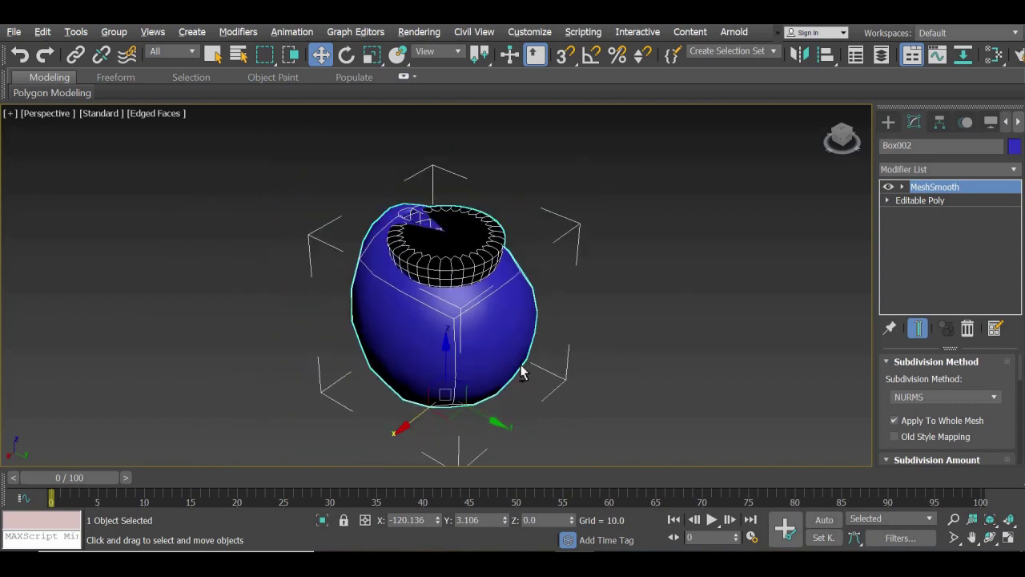
{"action": "middle_click_drag", "start_coordinate": [521, 371], "coordinate": [435, 322], "text": "alt"}
{"action": "scroll", "coordinate": [436, 322], "scroll_direction": "down", "scroll_amount": 5}
{"action": "scroll", "coordinate": [435, 323], "scroll_direction": "up", "scroll_amount": 5}
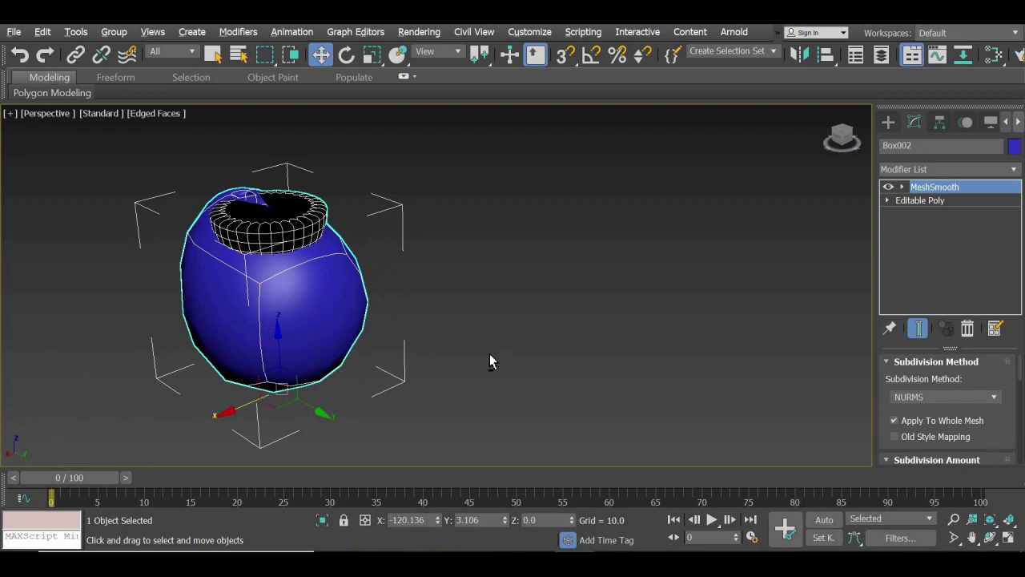
{"action": "middle_click_drag", "start_coordinate": [490, 355], "coordinate": [560, 355], "text": "alt"}
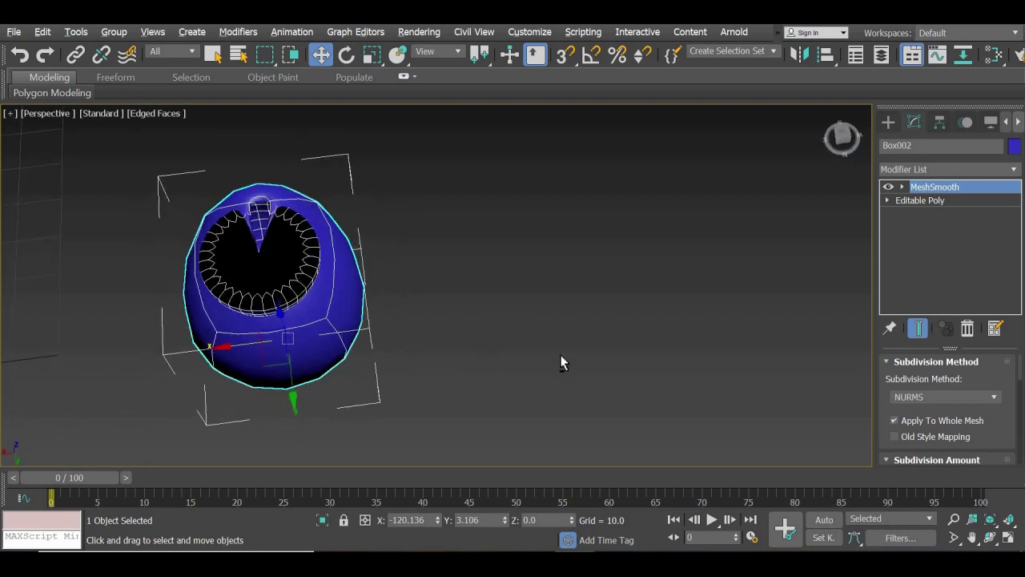
{"action": "left_click", "coordinate": [891, 188]}
{"action": "middle_click_drag", "start_coordinate": [298, 293], "coordinate": [240, 280], "text": "alt"}
{"action": "key", "text": "ctrl+z"}
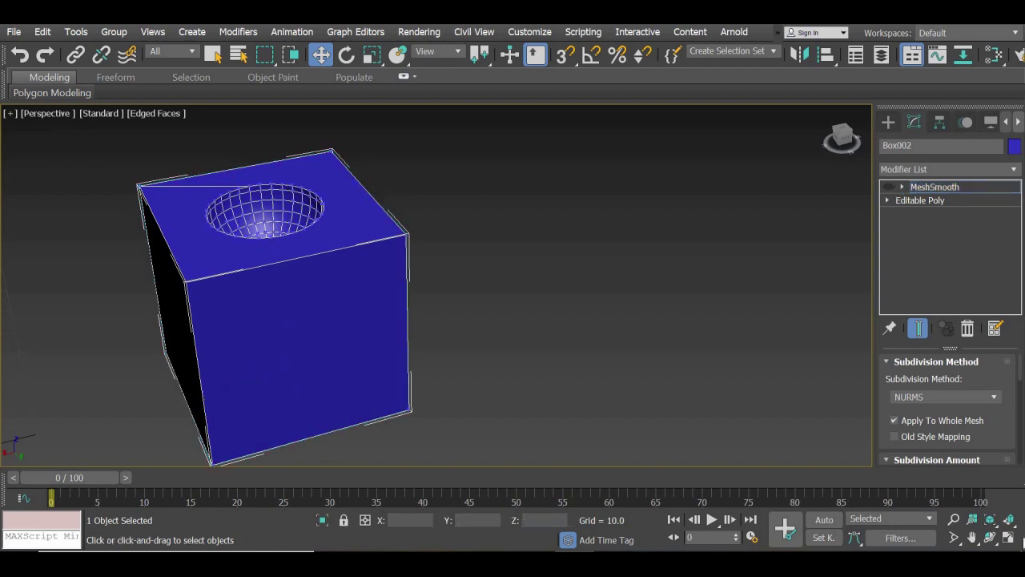
Restore the four-viewport layout and delete the hollowed cube.
{"action": "key", "text": "alt+w"}
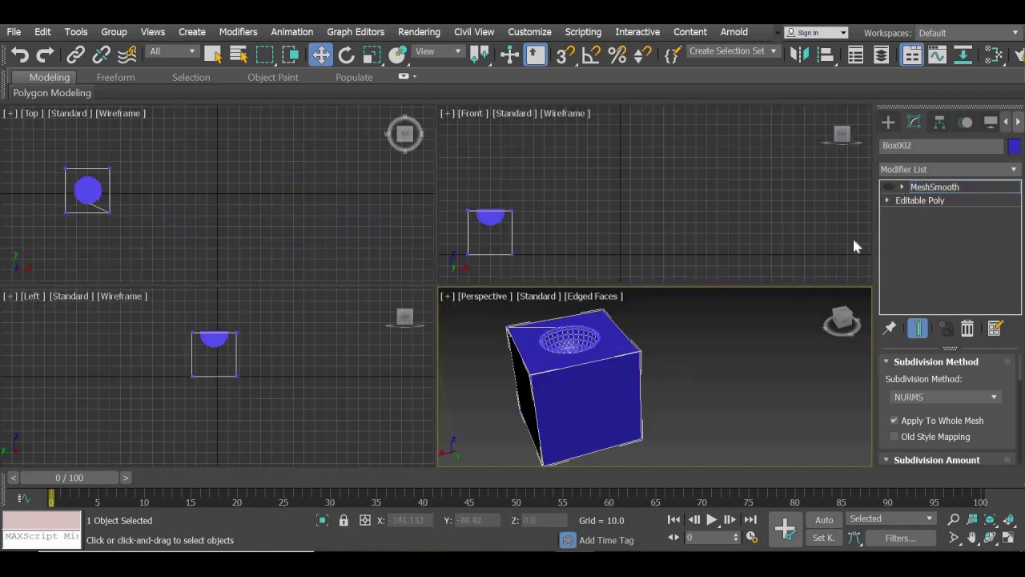
{"action": "left_click", "coordinate": [887, 122]}
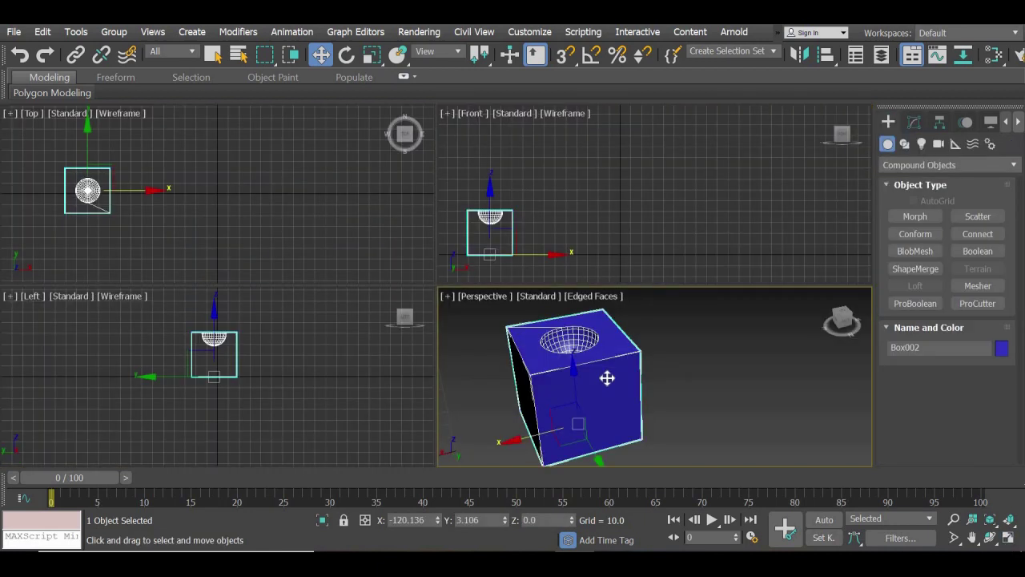
{"action": "key", "text": "Delete"}
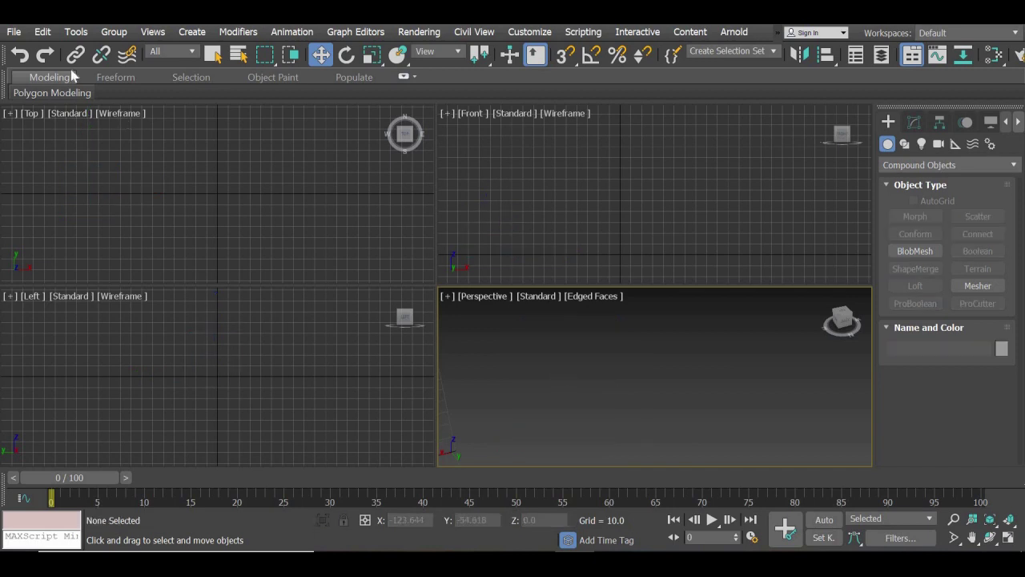
Reset the scene without saving the changes.
{"action": "left_click", "coordinate": [14, 32]}
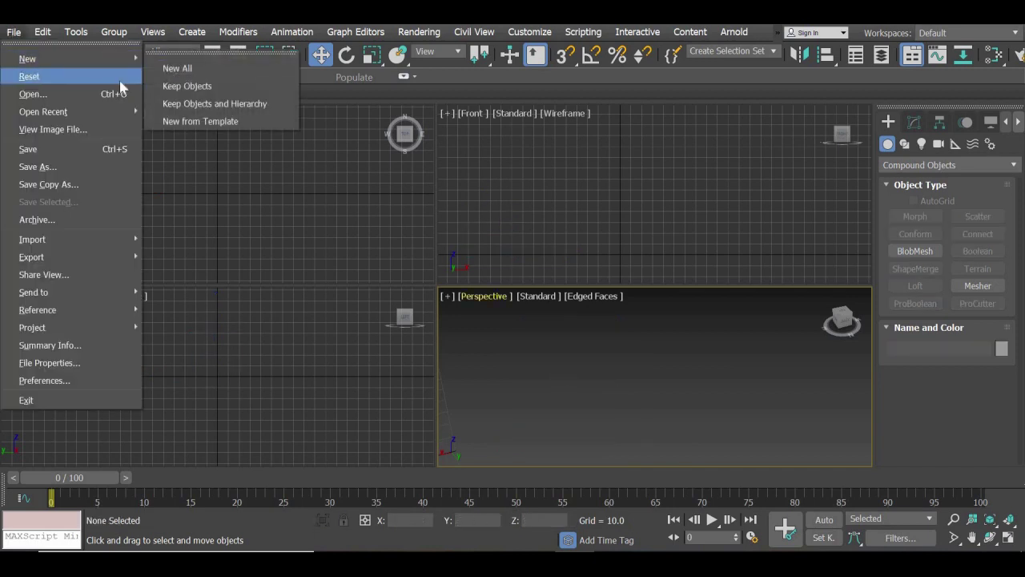
{"action": "left_click", "coordinate": [42, 82]}
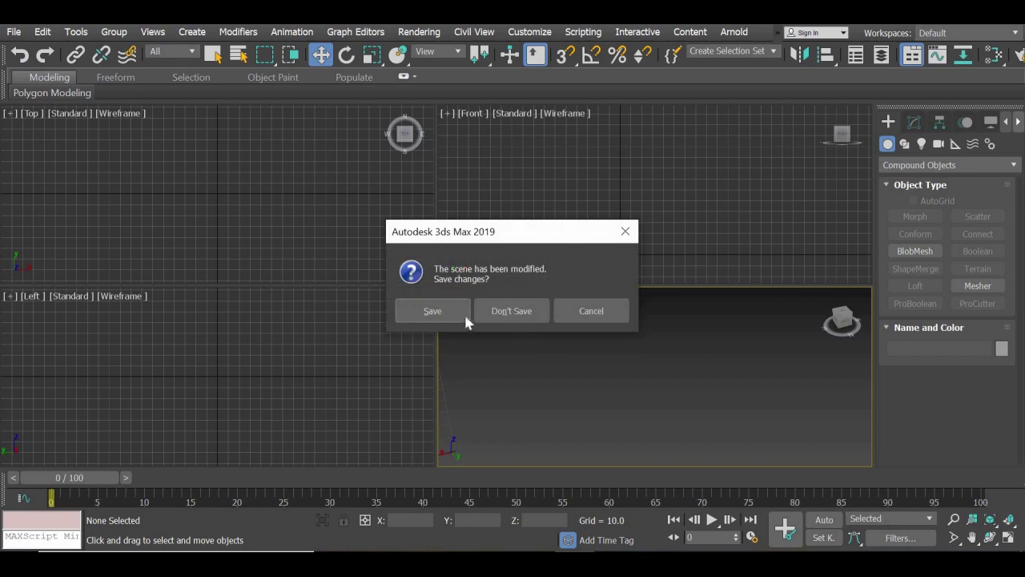
{"action": "left_click", "coordinate": [513, 317]}
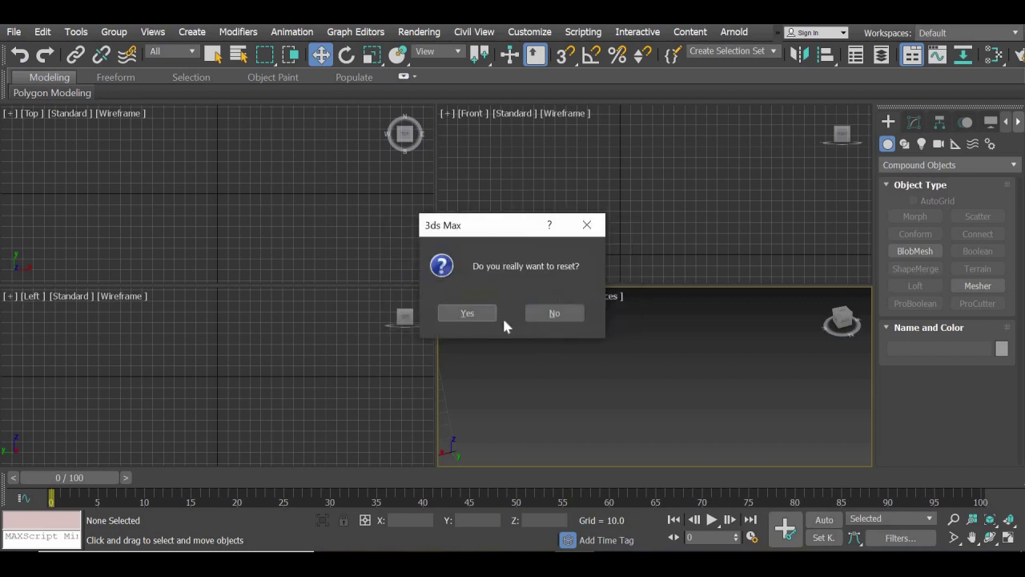
{"action": "left_click", "coordinate": [471, 313]}
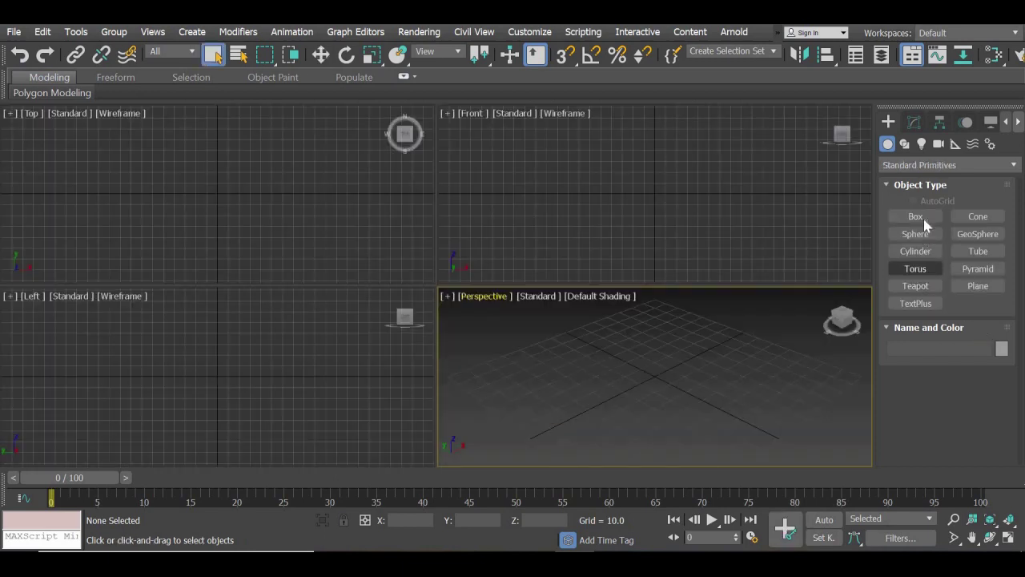
Create a box with the Cube creation method, about 37 units per side, at the grid centre in the Perspective viewport.
{"action": "left_click", "coordinate": [916, 216]}
{"action": "left_click", "coordinate": [907, 395]}
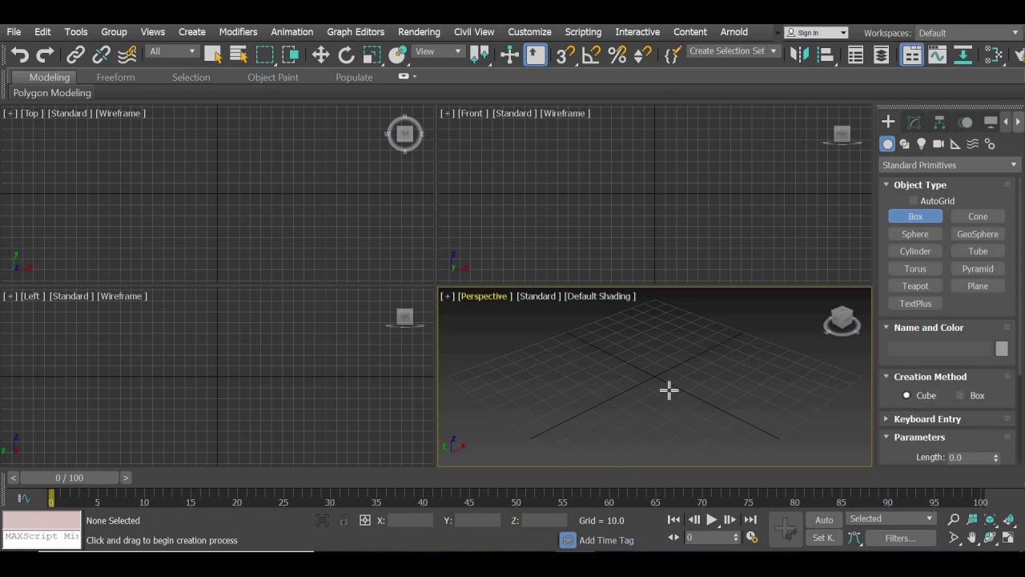
{"action": "left_click_drag", "start_coordinate": [655, 375], "coordinate": [677, 405]}
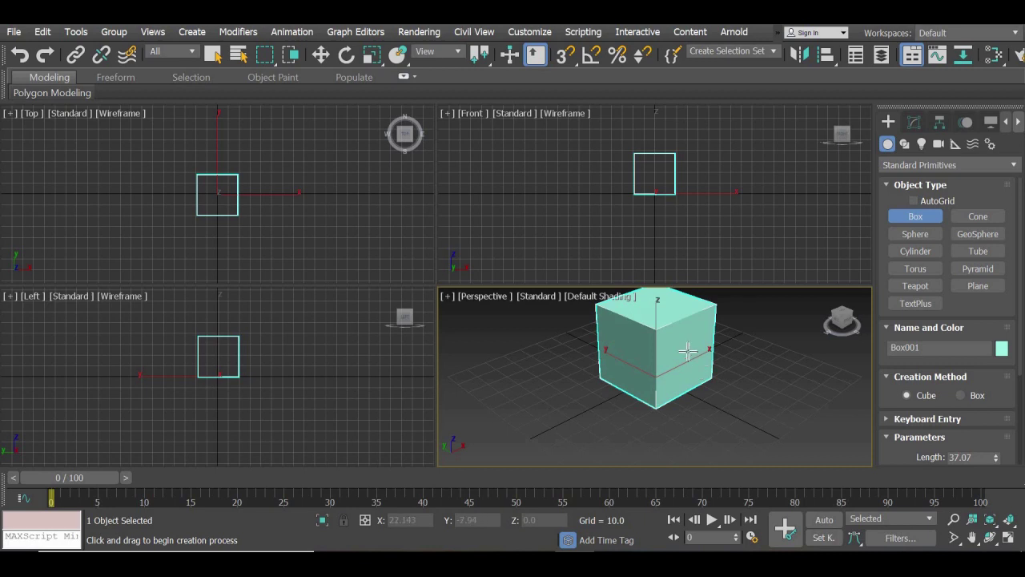
{"action": "middle_click_drag", "start_coordinate": [689, 350], "coordinate": [630, 389]}
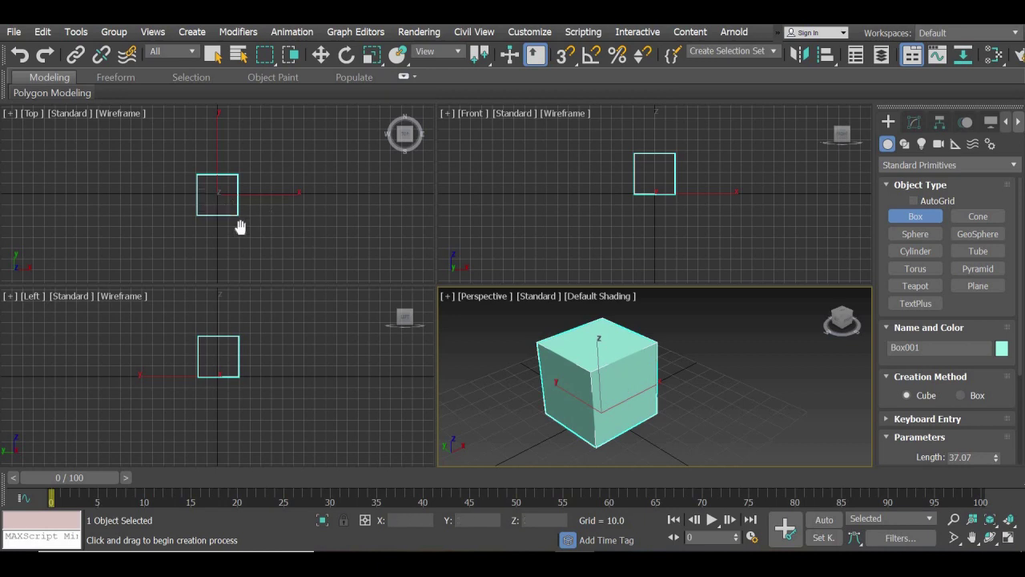
Create a second cube about 30 units per side, centred inside the first in the Top viewport, and activate the Move tool.
{"action": "scroll", "coordinate": [240, 230], "scroll_direction": "up", "scroll_amount": 4}
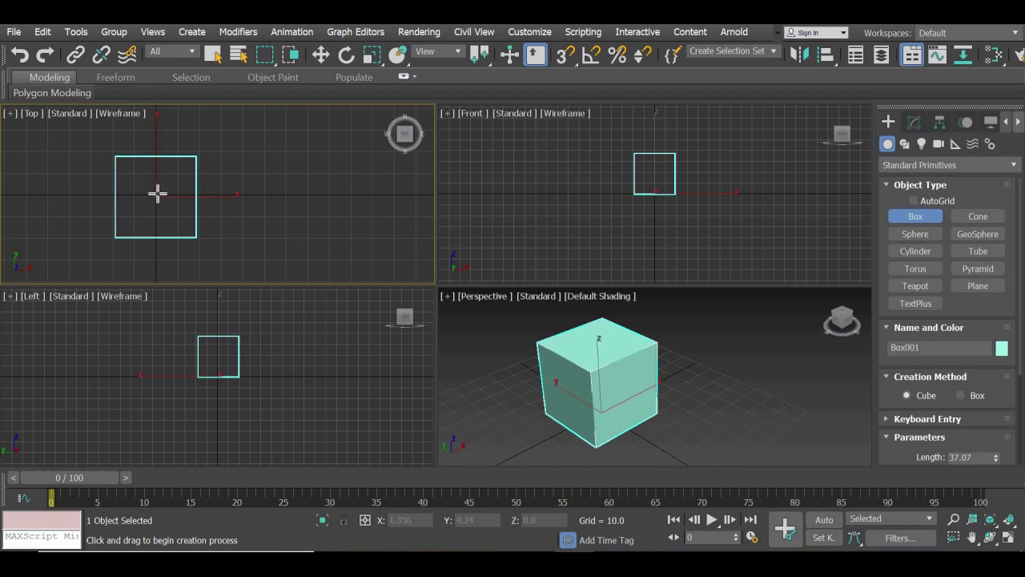
{"action": "left_click_drag", "start_coordinate": [156, 194], "coordinate": [190, 228]}
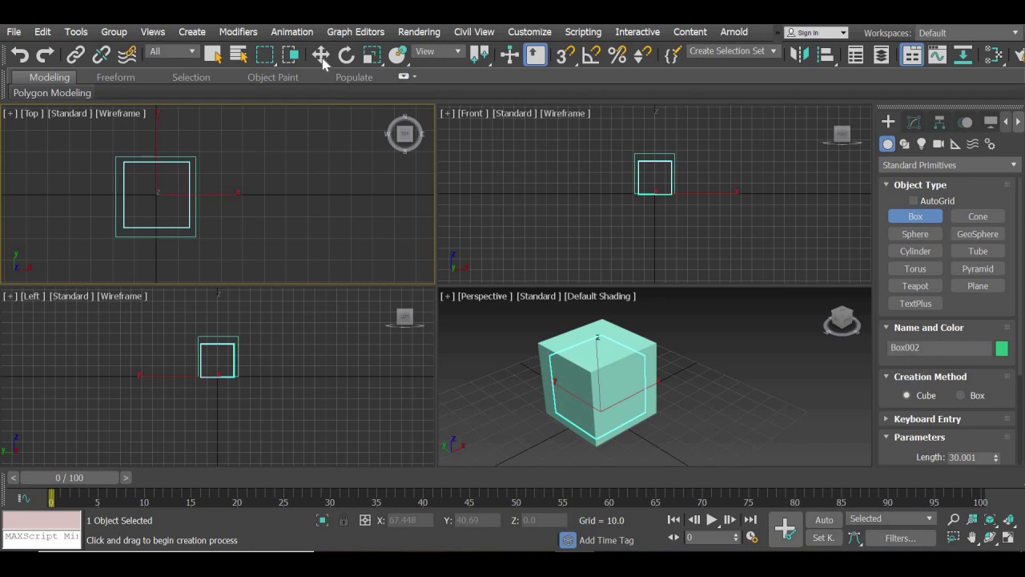
{"action": "key", "text": "w"}
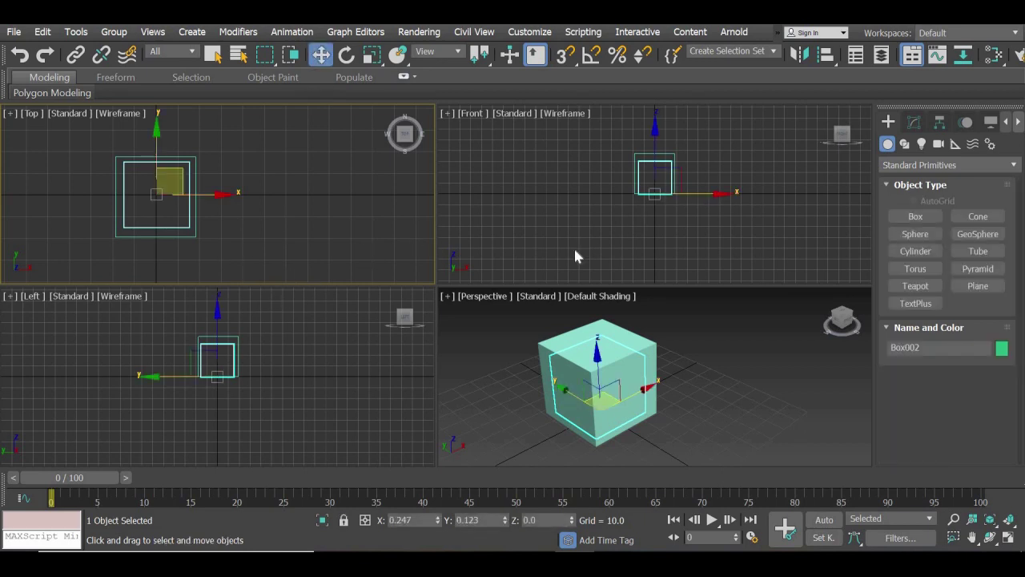
Move the smaller cube in the Front and Top viewports to about X 6.2, Y -0.86, Z 20.27, overlapping the larger cube's upper side.
{"action": "scroll", "coordinate": [573, 246], "scroll_direction": "up", "scroll_amount": 3}
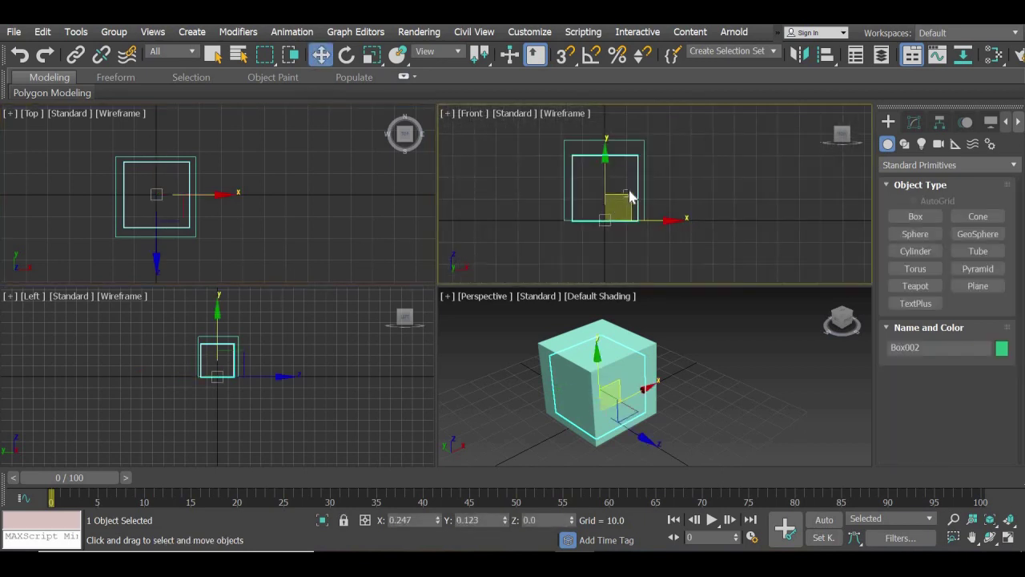
{"action": "left_click", "coordinate": [635, 185]}
{"action": "left_click", "coordinate": [638, 168]}
{"action": "left_click_drag", "start_coordinate": [631, 195], "coordinate": [644, 151]}
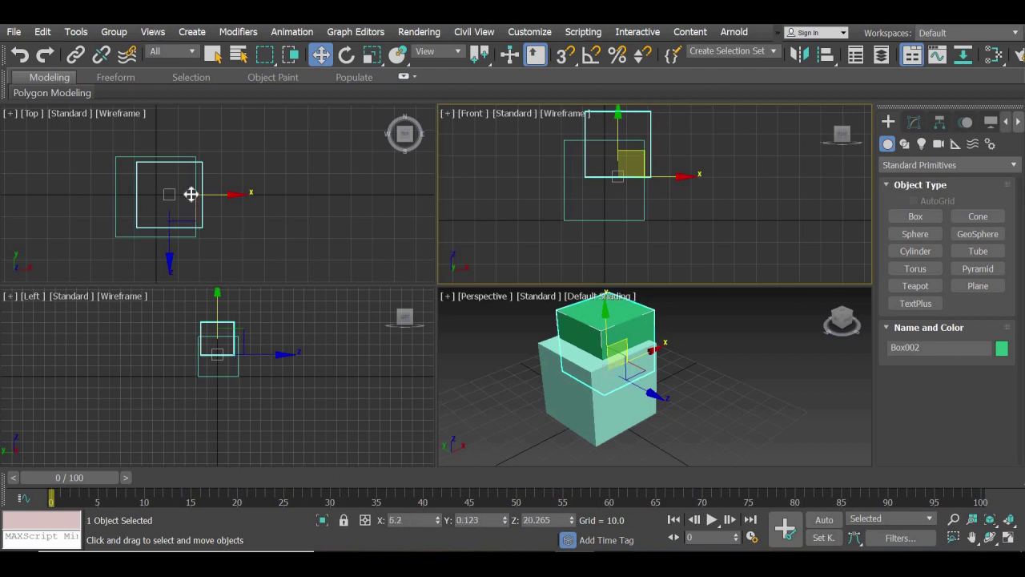
{"action": "right_click", "coordinate": [178, 153]}
{"action": "left_click_drag", "start_coordinate": [169, 139], "coordinate": [136, 201]}
{"action": "scroll", "coordinate": [231, 206], "scroll_direction": "up", "scroll_amount": 4}
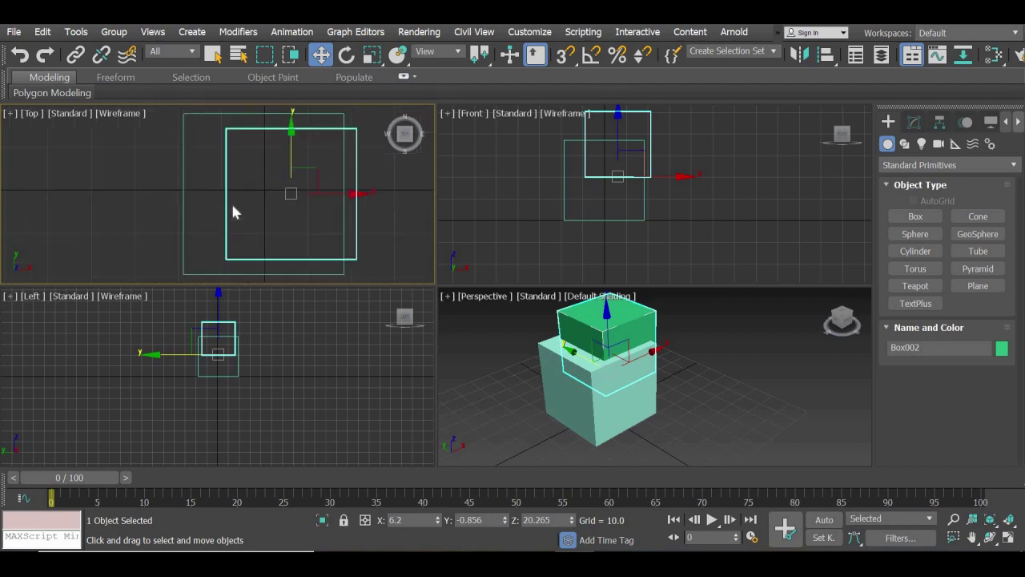
{"action": "scroll", "coordinate": [193, 184], "scroll_direction": "down", "scroll_amount": 2}
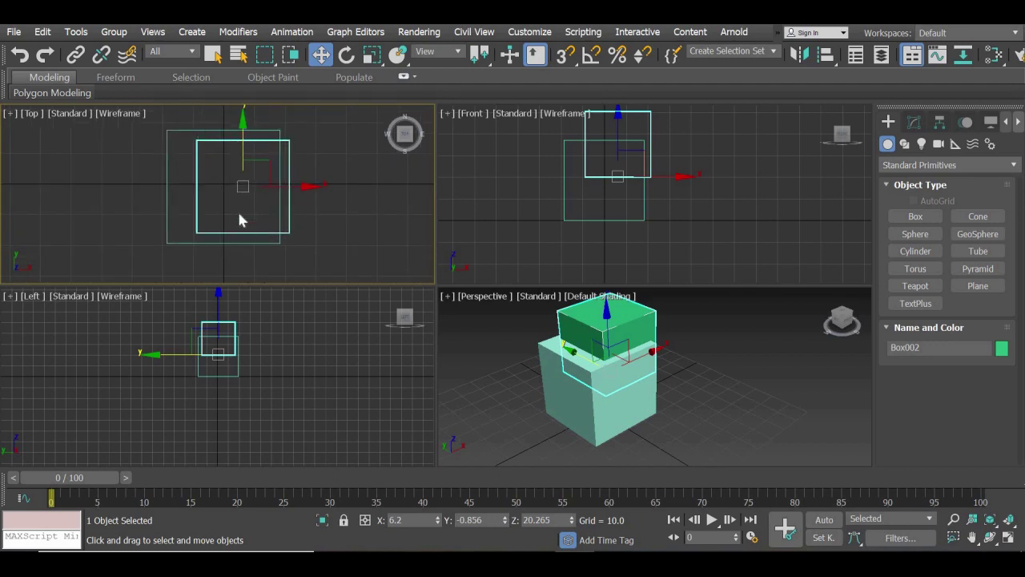
Scale the smaller cube along the Y axis to about 77 percent in the Top viewport.
{"action": "left_click", "coordinate": [371, 54]}
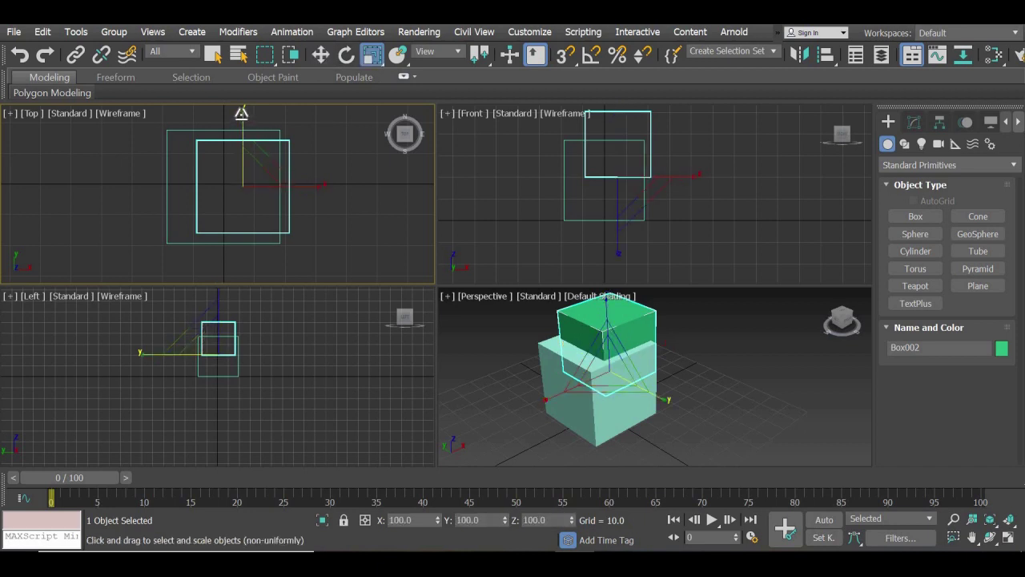
{"action": "left_click_drag", "start_coordinate": [250, 132], "coordinate": [243, 236]}
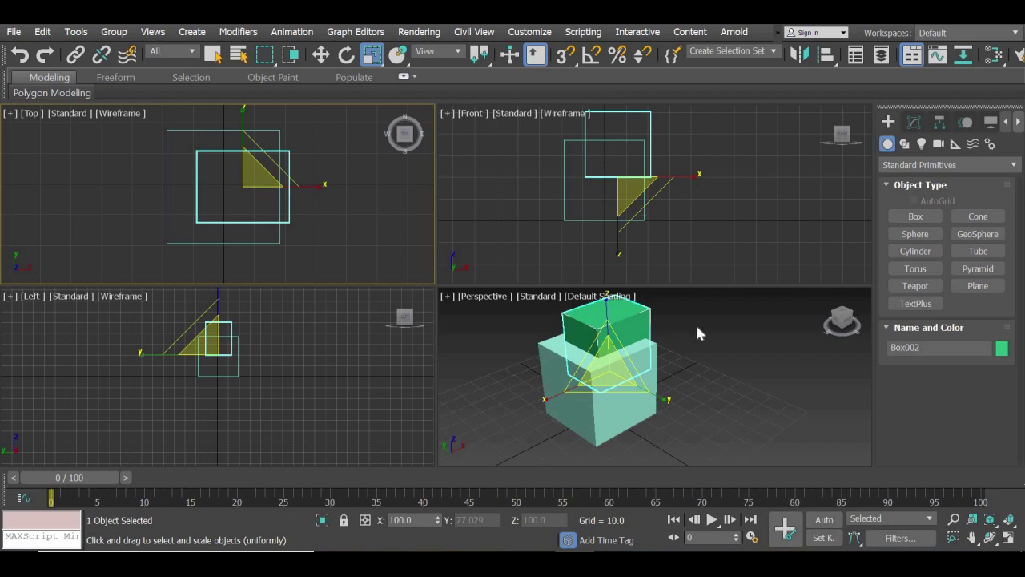
{"action": "middle_click_drag", "start_coordinate": [576, 417], "coordinate": [392, 181], "text": "alt"}
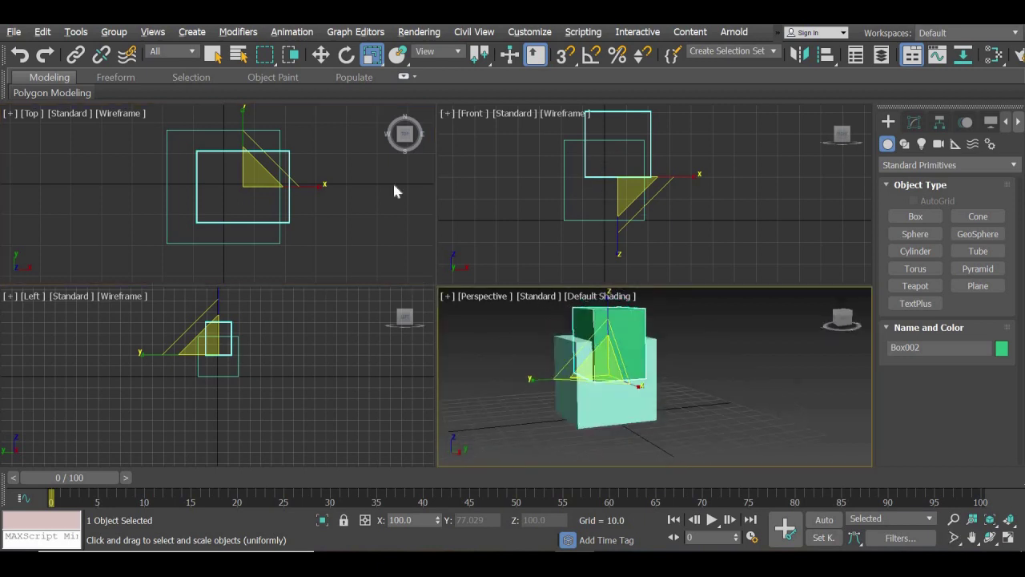
Move the narrowed box slightly along the X axis to about X 6.37 so it extends past the larger cube's side.
{"action": "key", "text": "w"}
{"action": "middle_click_drag", "start_coordinate": [702, 415], "coordinate": [659, 422], "text": "alt"}
{"action": "scroll", "coordinate": [660, 428], "scroll_direction": "up", "scroll_amount": 2}
{"action": "scroll", "coordinate": [658, 428], "scroll_direction": "up", "scroll_amount": 4}
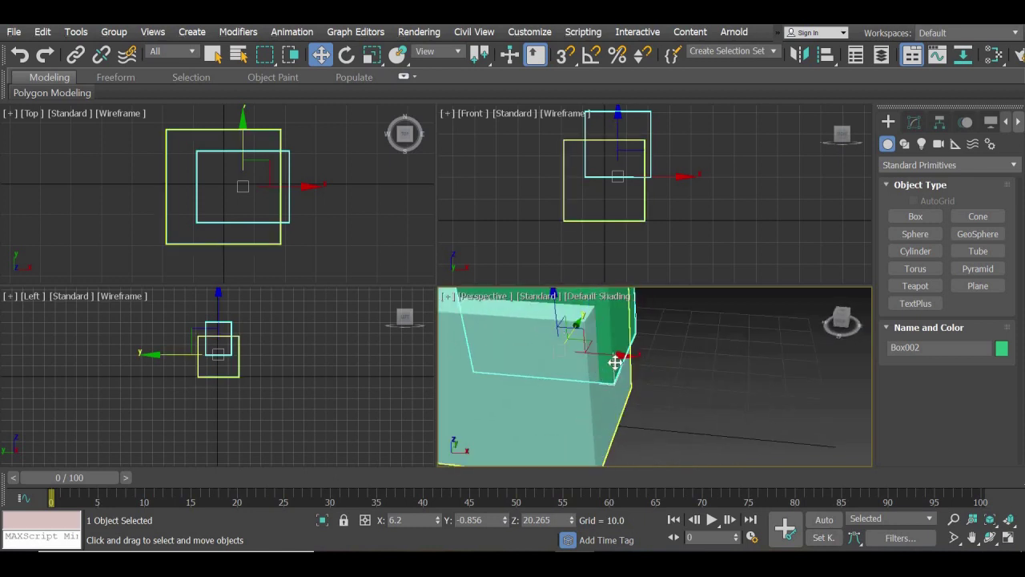
{"action": "middle_click_drag", "start_coordinate": [605, 407], "coordinate": [637, 462]}
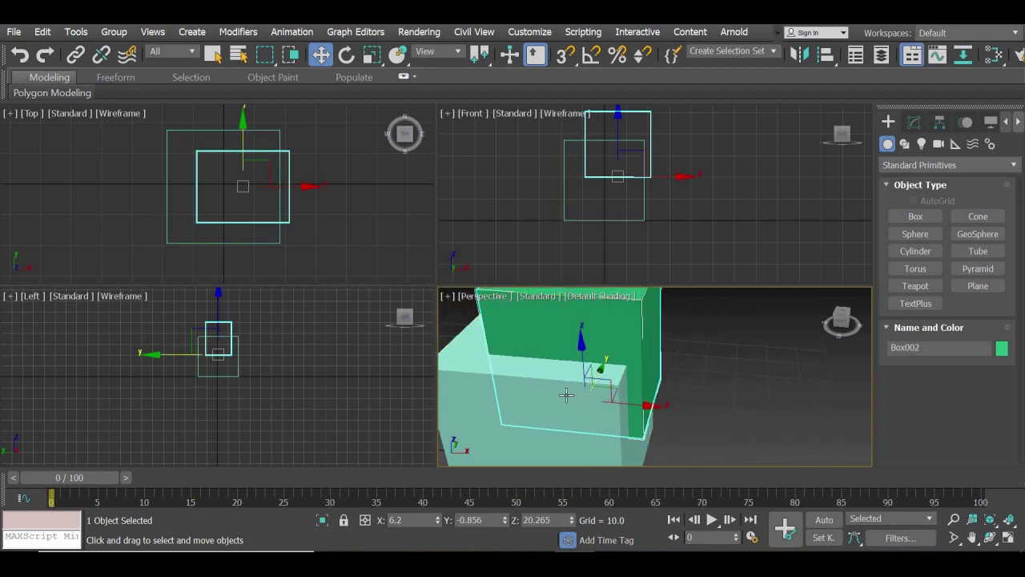
{"action": "middle_click_drag", "start_coordinate": [567, 395], "coordinate": [574, 392], "text": "alt"}
{"action": "mouse_move", "coordinate": [645, 382]}
{"action": "left_mouse_down"}
{"action": "mouse_move", "coordinate": [615, 382]}
{"action": "mouse_move", "coordinate": [649, 385]}
{"action": "left_mouse_up"}
{"action": "scroll", "coordinate": [685, 402], "scroll_direction": "down", "scroll_amount": 3}
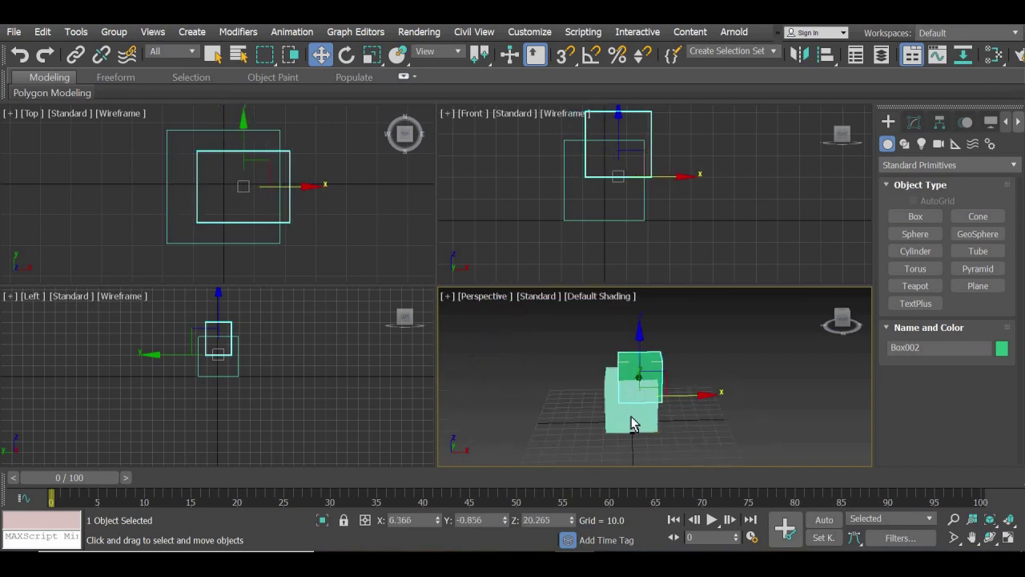
{"action": "middle_click_drag", "start_coordinate": [631, 423], "coordinate": [656, 410], "text": "alt"}
{"action": "scroll", "coordinate": [656, 411], "scroll_direction": "up", "scroll_amount": 4}
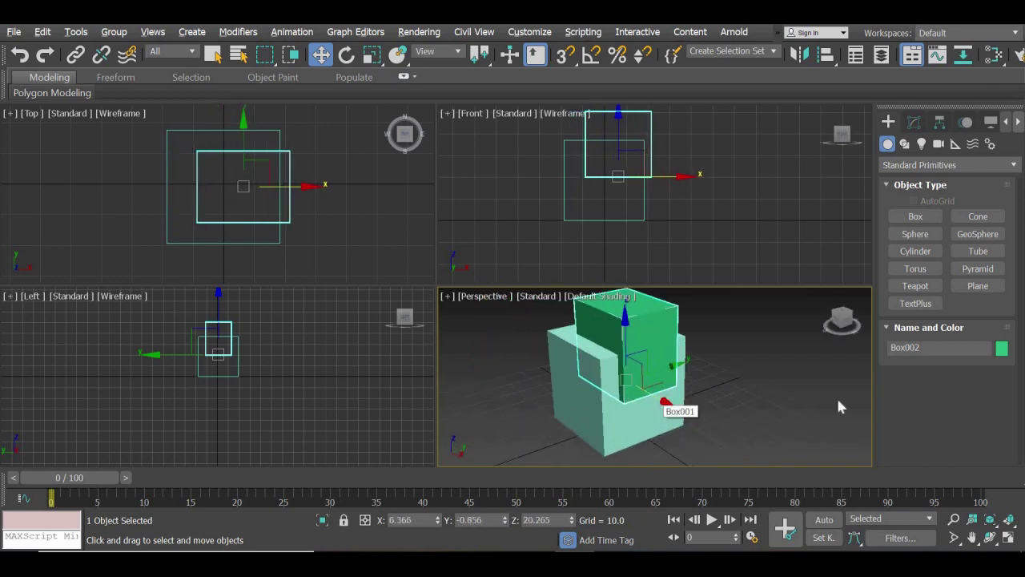
Subtract the smaller box from the larger cube with the Boolean compound object, then reactivate the Move tool.
{"action": "left_click", "coordinate": [664, 419]}
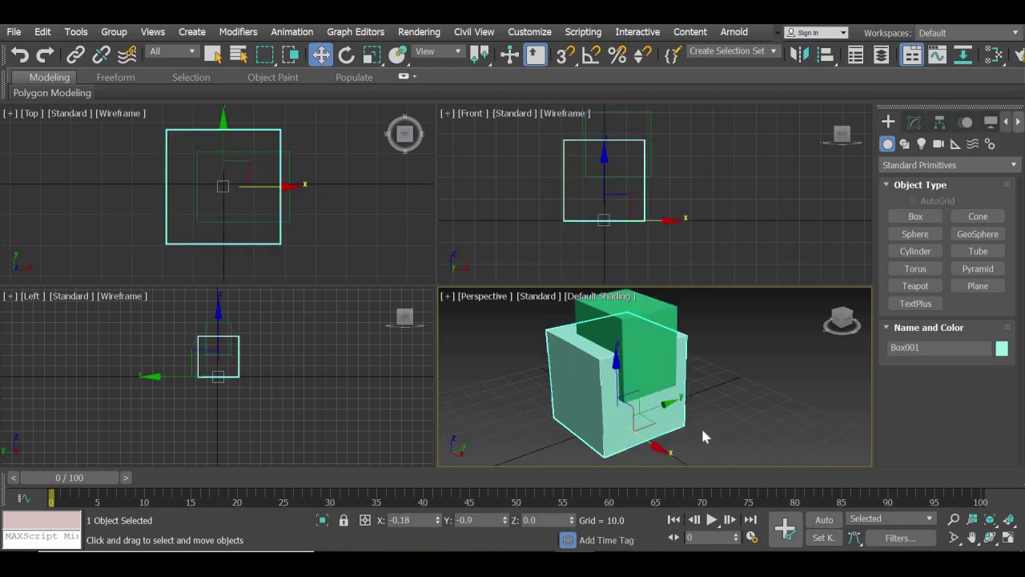
{"action": "left_click", "coordinate": [929, 165]}
{"action": "left_click", "coordinate": [920, 212]}
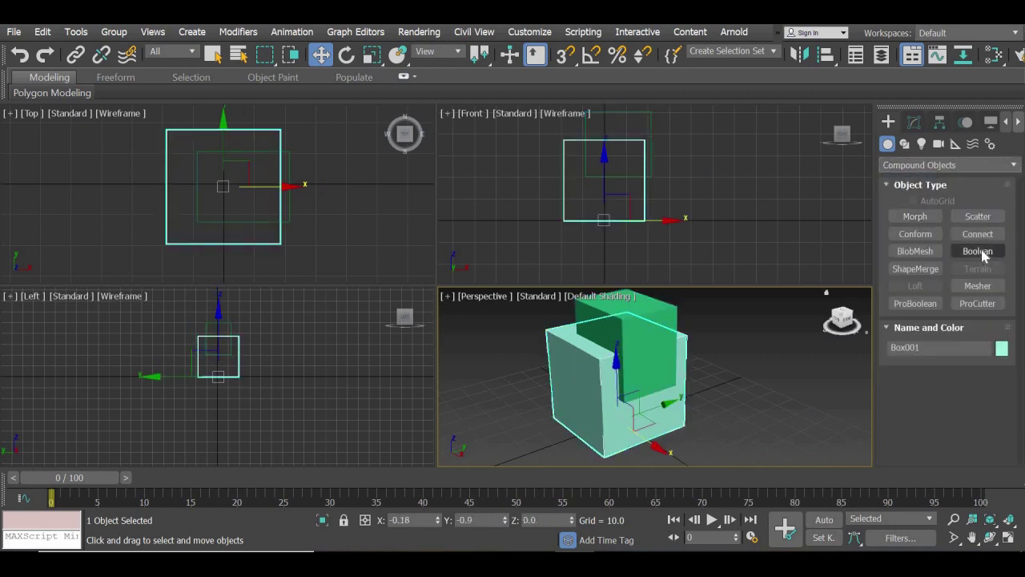
{"action": "left_click", "coordinate": [977, 251]}
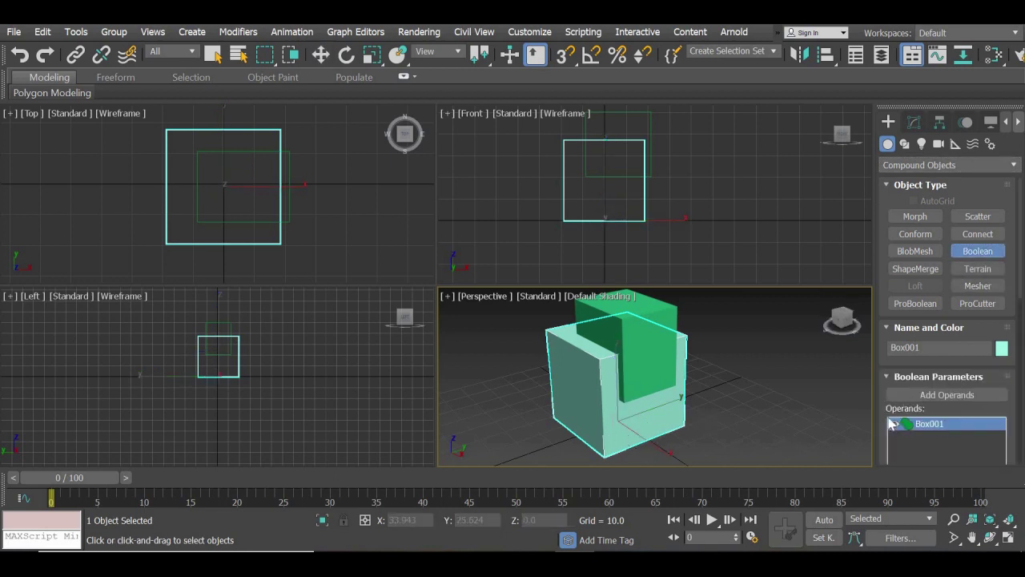
{"action": "scroll", "coordinate": [912, 381], "scroll_direction": "down", "scroll_amount": 5}
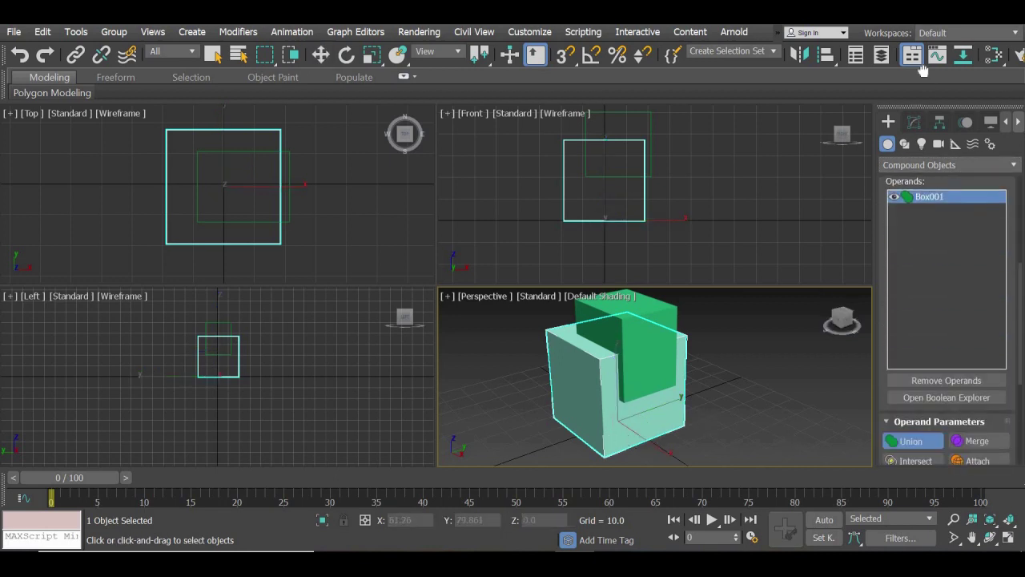
{"action": "left_click", "coordinate": [914, 382]}
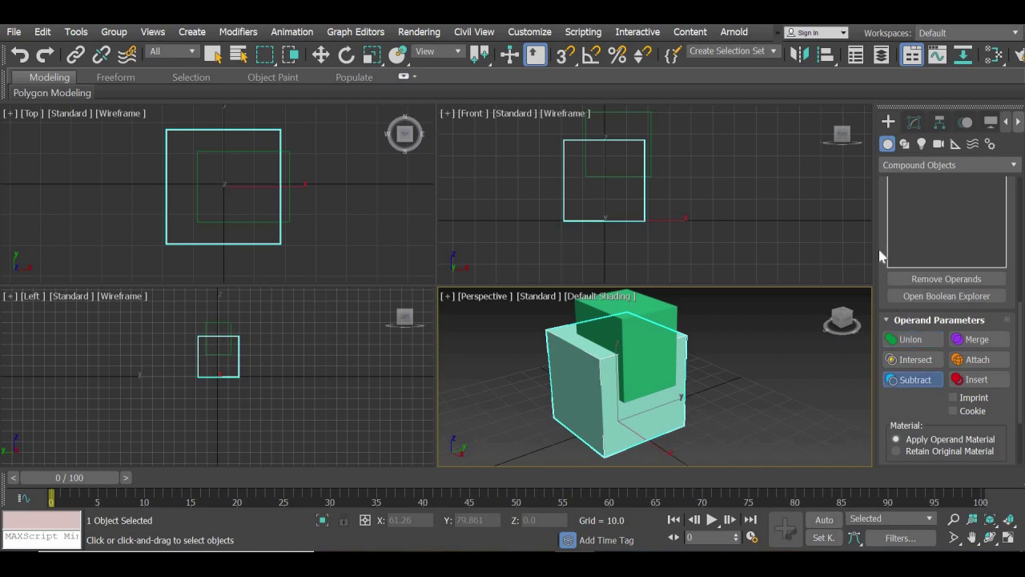
{"action": "scroll", "coordinate": [987, 325], "scroll_direction": "up", "scroll_amount": 5}
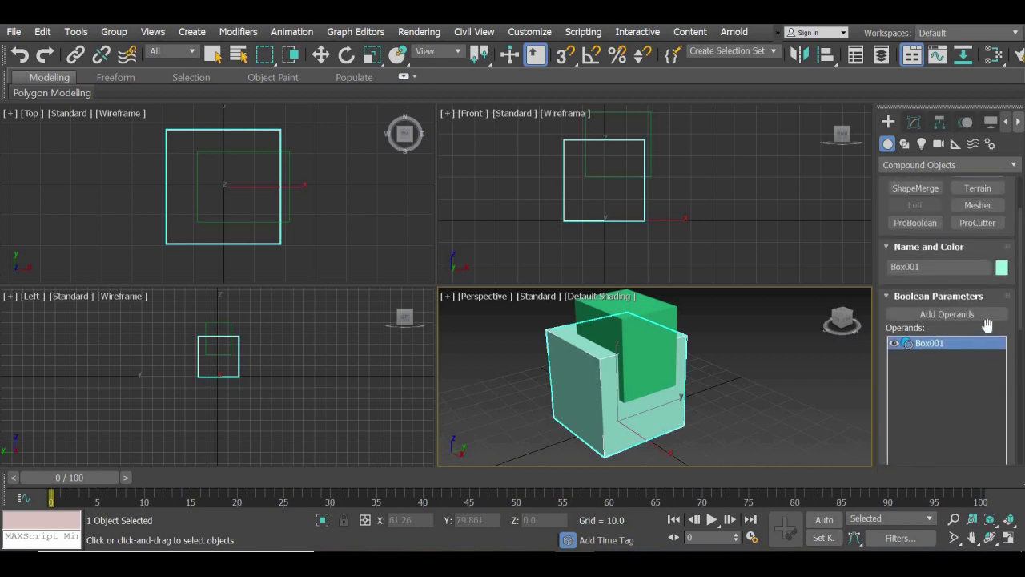
{"action": "left_click", "coordinate": [964, 316]}
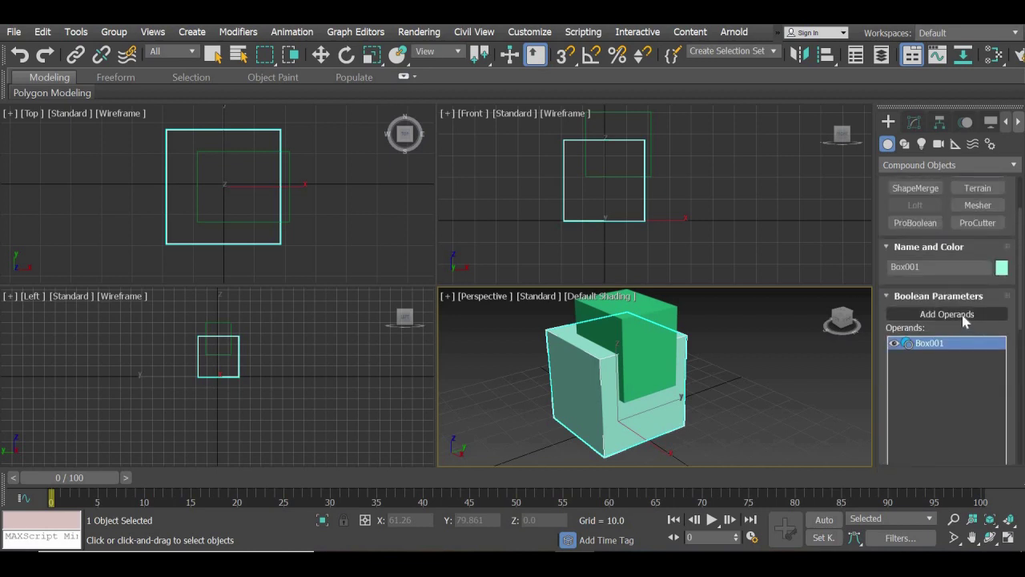
{"action": "left_click", "coordinate": [659, 336]}
{"action": "key", "text": "w"}
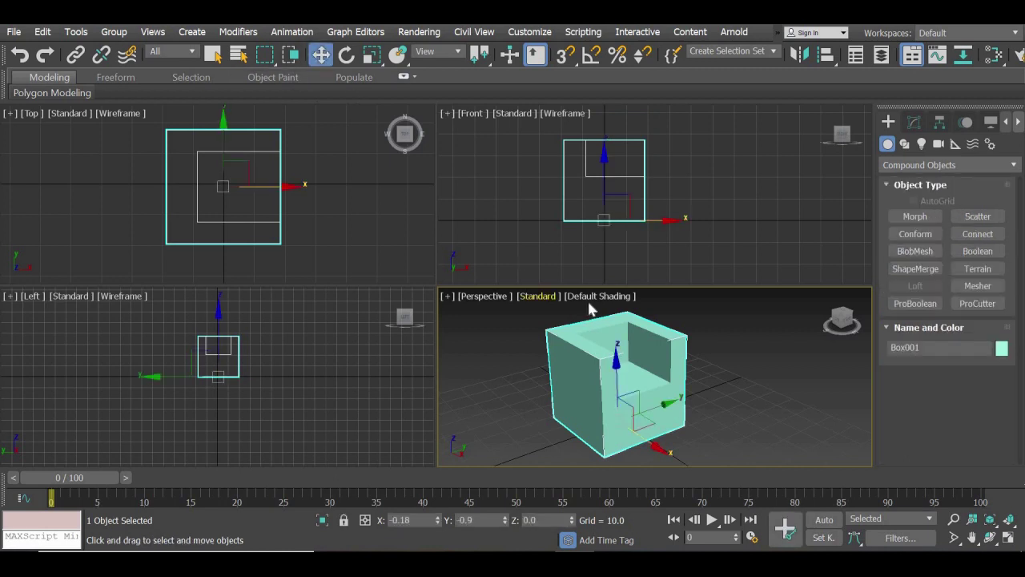
Turn on Edged Faces shading in the Perspective viewport and reselect the cut cube.
{"action": "left_click", "coordinate": [593, 297]}
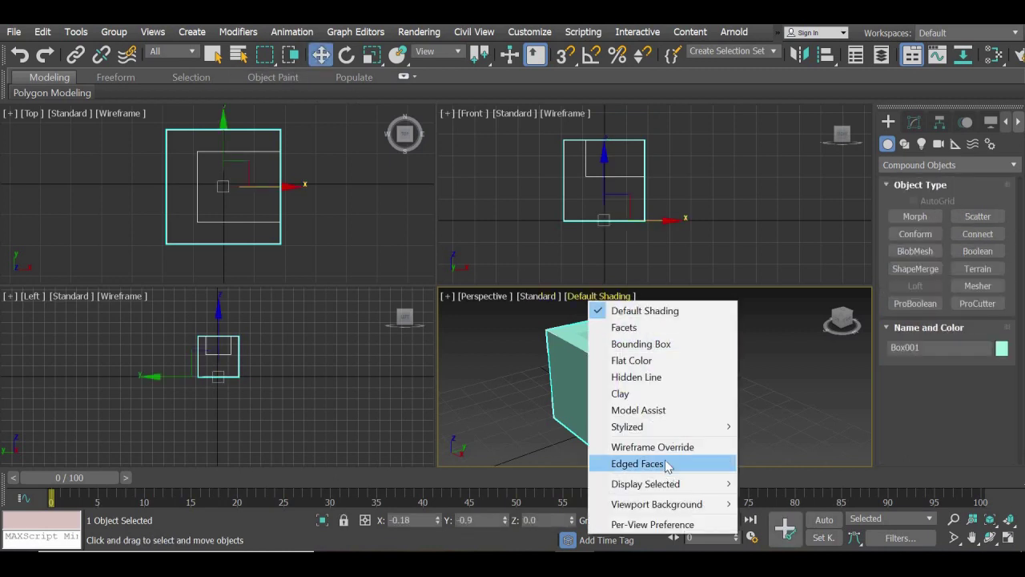
{"action": "left_click", "coordinate": [607, 461]}
{"action": "left_click", "coordinate": [761, 397]}
{"action": "left_click_drag", "start_coordinate": [665, 400], "coordinate": [661, 401]}
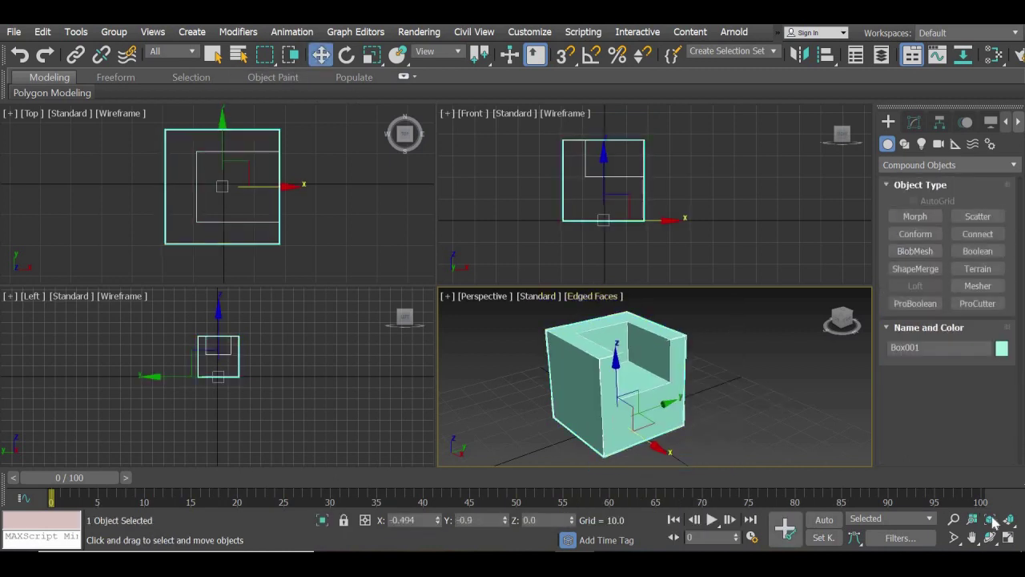
Maximize the Perspective viewport and examine the edges around the cut-out from several angles.
{"action": "key", "text": "alt+w"}
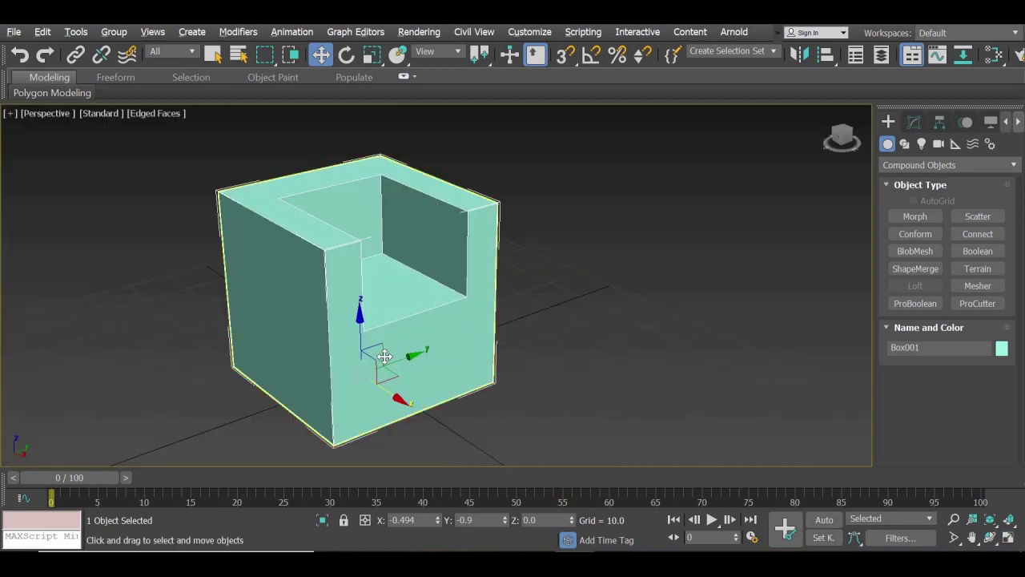
{"action": "middle_click_drag", "start_coordinate": [389, 355], "coordinate": [481, 358], "text": "alt"}
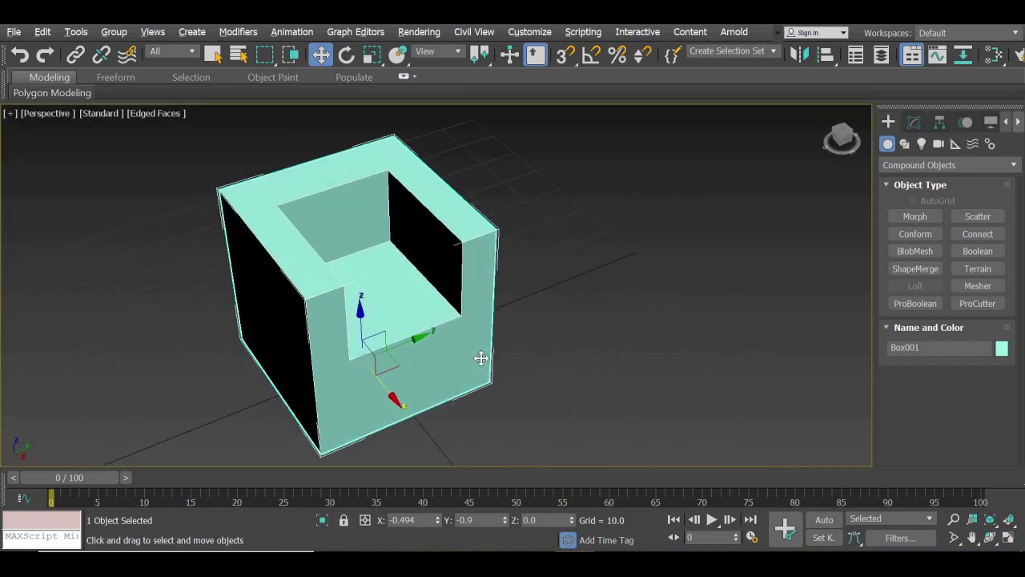
{"action": "scroll", "coordinate": [482, 358], "scroll_direction": "up", "scroll_amount": 1}
{"action": "middle_click_drag", "start_coordinate": [383, 349], "coordinate": [366, 318], "text": "alt"}
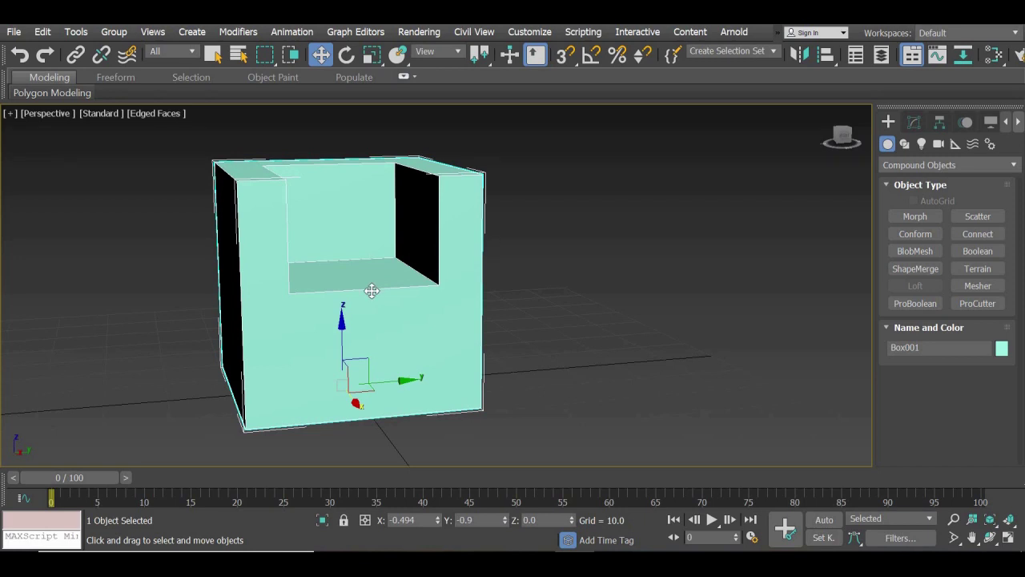
{"action": "middle_click_drag", "start_coordinate": [334, 392], "coordinate": [320, 398], "text": "alt"}
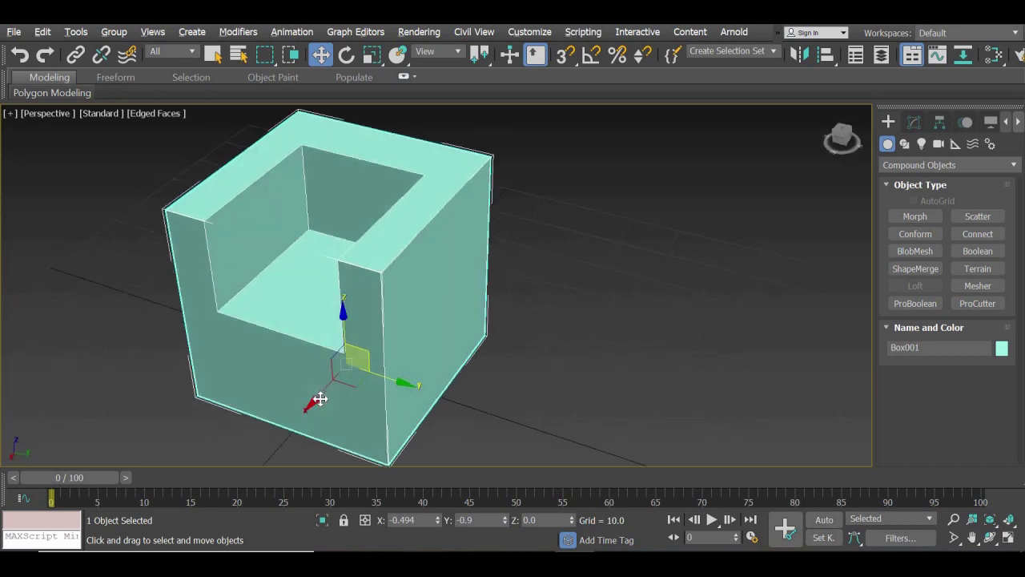
{"action": "middle_click_drag", "start_coordinate": [383, 402], "coordinate": [383, 402], "text": "alt"}
{"action": "middle_click_drag", "start_coordinate": [464, 403], "coordinate": [362, 388], "text": "alt"}
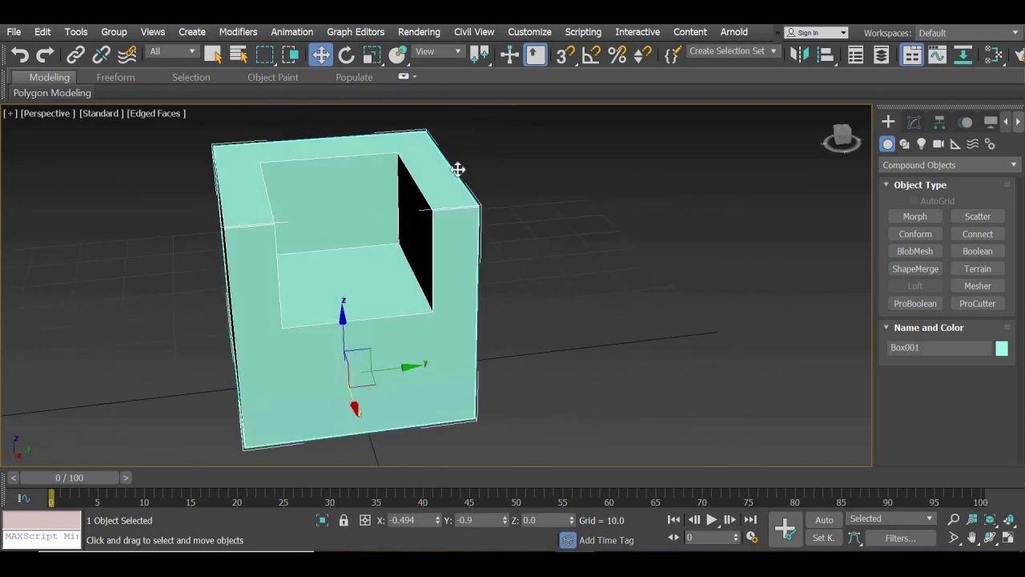
Convert the Boolean cube to an Editable Poly.
{"action": "left_click", "coordinate": [914, 122]}
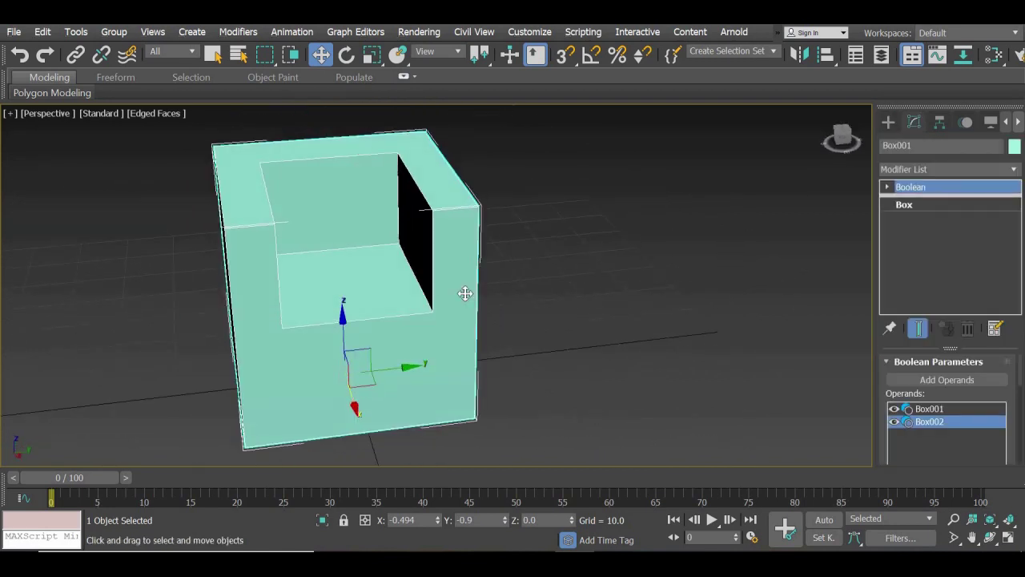
{"action": "right_click", "coordinate": [366, 326]}
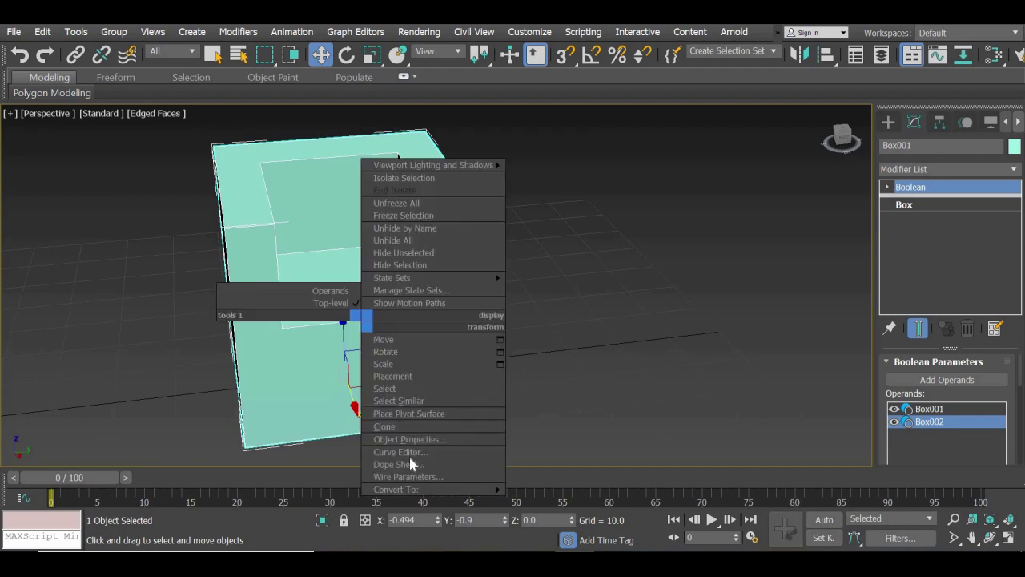
{"action": "mouse_move", "coordinate": [409, 489]}
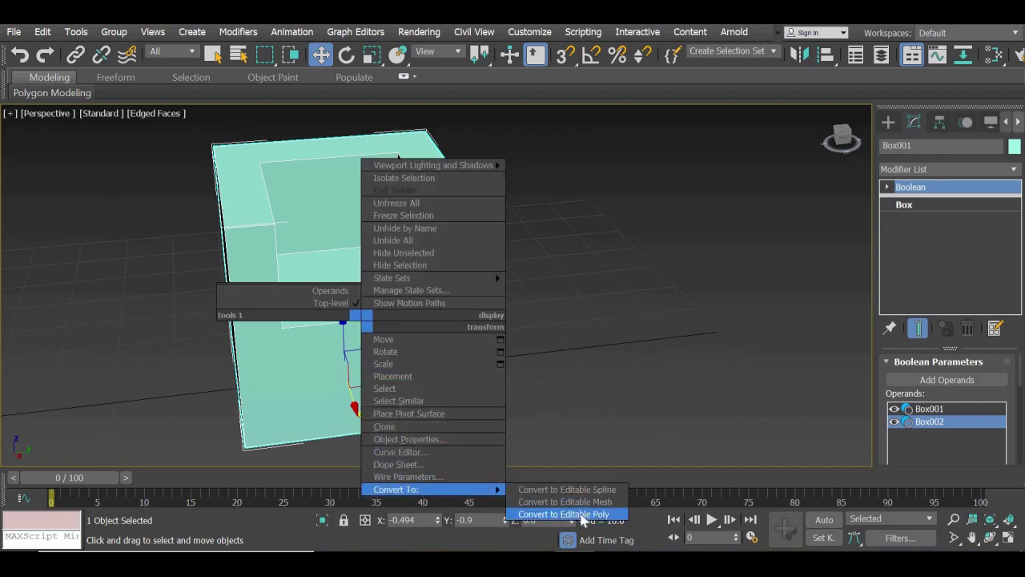
{"action": "left_click", "coordinate": [581, 513]}
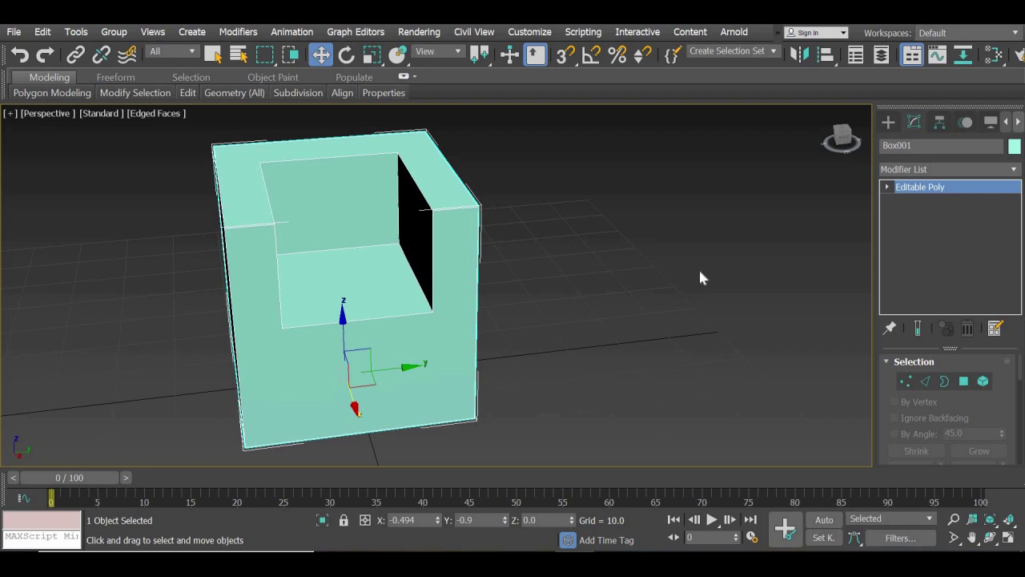
Apply a MeshSmooth modifier to the cut cube and set its iterations to 2.
{"action": "key", "text": "ctrl+d"}
{"action": "scroll", "coordinate": [290, 366], "scroll_direction": "down", "scroll_amount": 3}
{"action": "middle_click_drag", "start_coordinate": [290, 366], "coordinate": [211, 358]}
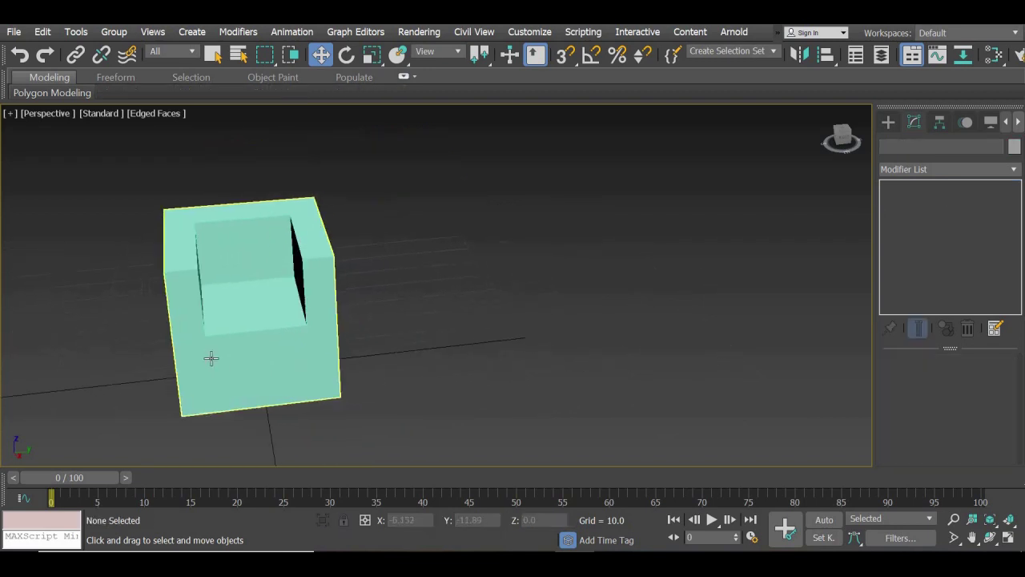
{"action": "left_click", "coordinate": [219, 391]}
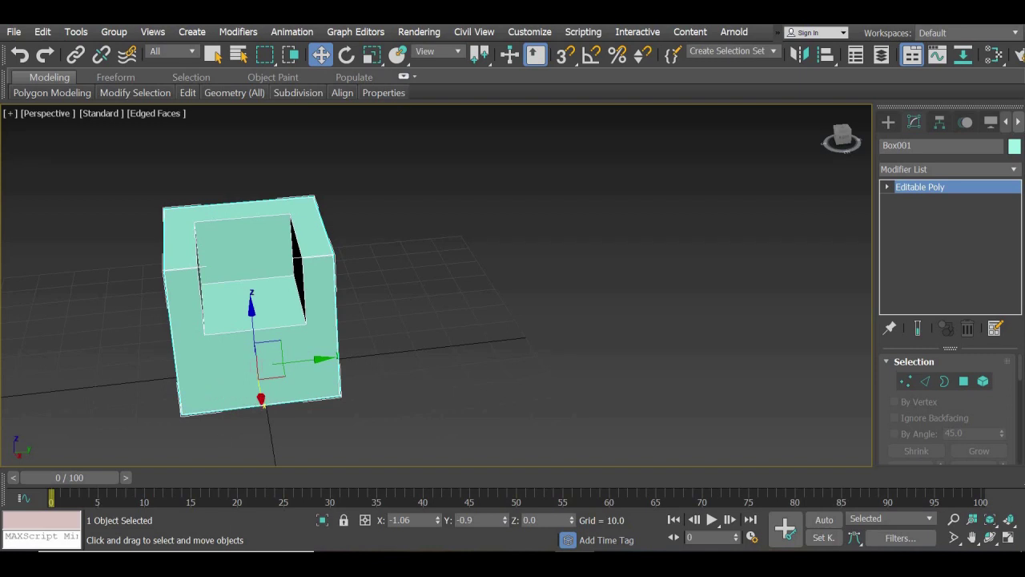
{"action": "left_click", "coordinate": [1015, 170]}
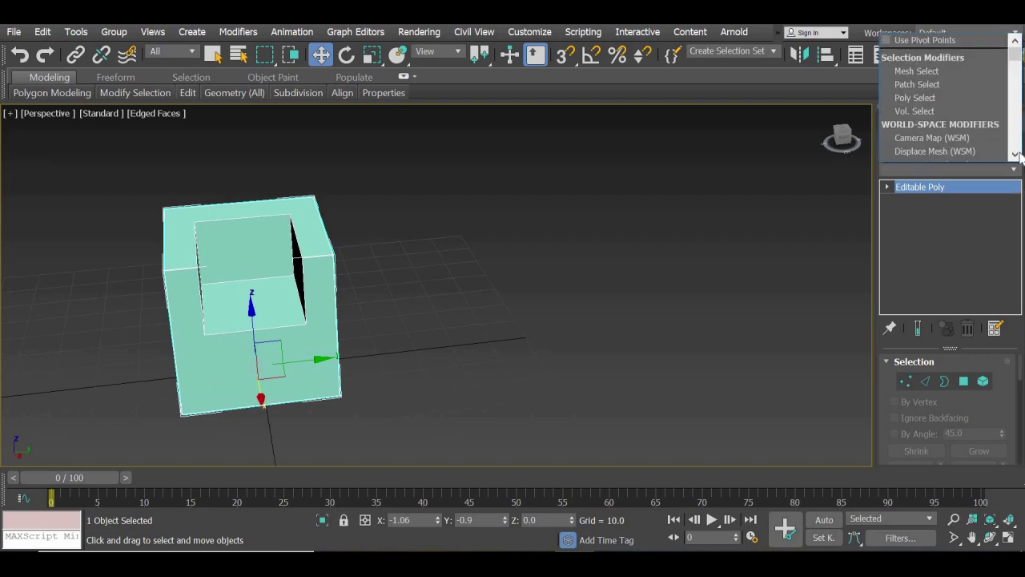
{"action": "scroll", "coordinate": [968, 129], "scroll_direction": "down", "scroll_amount": 8}
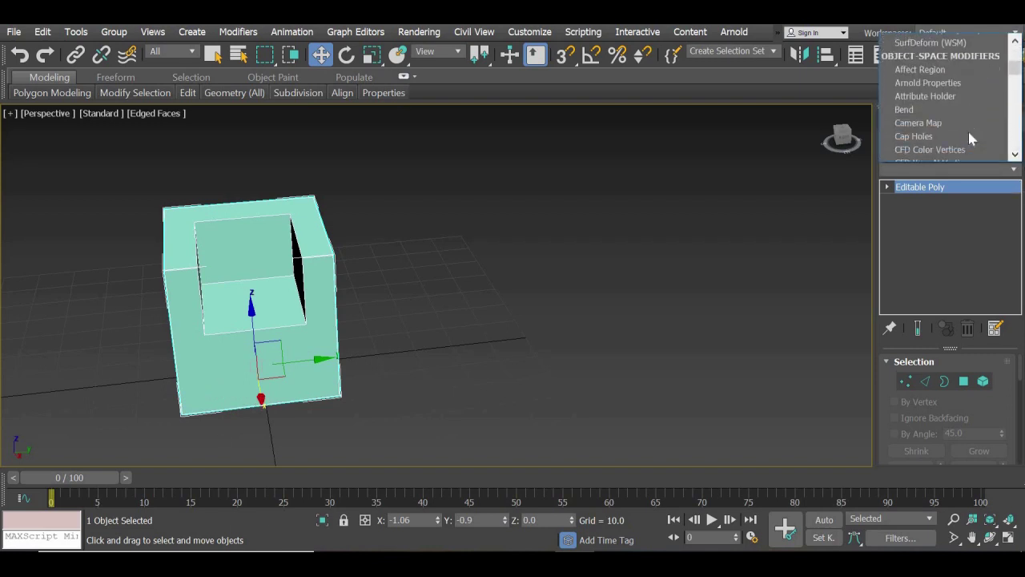
{"action": "scroll", "coordinate": [970, 139], "scroll_direction": "down", "scroll_amount": 3}
{"action": "scroll", "coordinate": [969, 140], "scroll_direction": "down", "scroll_amount": 5}
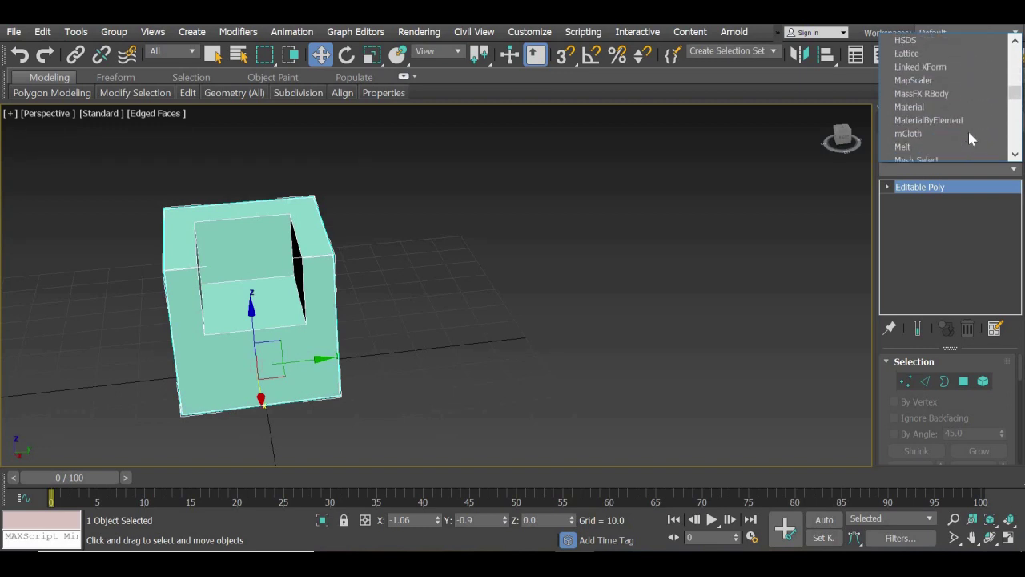
{"action": "scroll", "coordinate": [968, 129], "scroll_direction": "down", "scroll_amount": 2}
{"action": "left_click", "coordinate": [951, 132]}
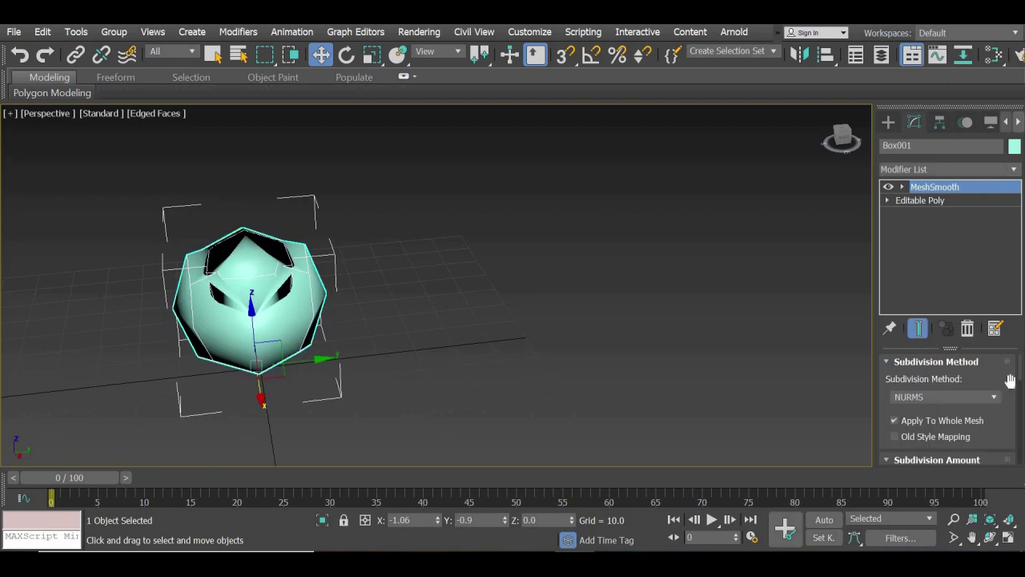
{"action": "scroll", "coordinate": [982, 377], "scroll_direction": "down", "scroll_amount": 2}
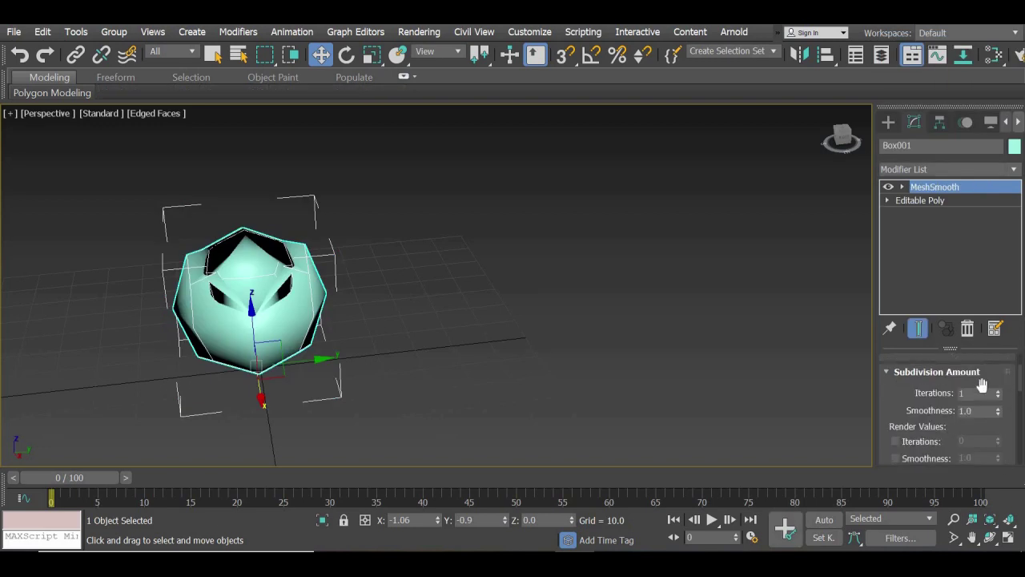
{"action": "left_click", "coordinate": [1000, 390]}
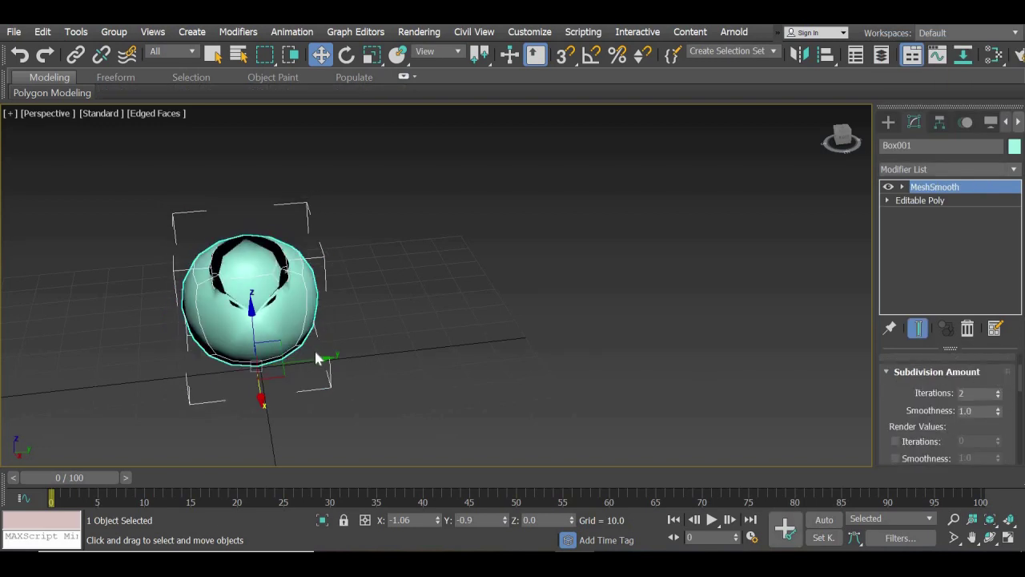
Examine the smoothed mesh around the cut-out from several angles.
{"action": "left_click", "coordinate": [290, 373]}
{"action": "middle_click_drag", "start_coordinate": [312, 373], "coordinate": [392, 318], "text": "alt"}
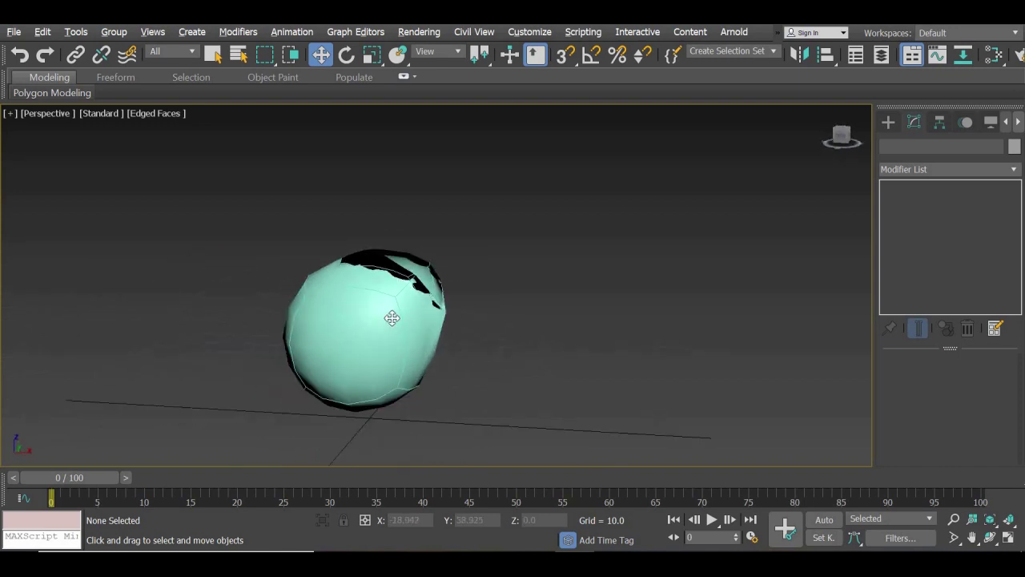
{"action": "left_click", "coordinate": [392, 318]}
{"action": "mouse_move", "coordinate": [371, 360]}
{"action": "middle_mouse_down", "text": "alt"}
{"action": "mouse_move", "coordinate": [337, 373]}
{"action": "mouse_move", "coordinate": [358, 381]}
{"action": "mouse_move", "coordinate": [419, 359]}
{"action": "mouse_move", "coordinate": [417, 350]}
{"action": "mouse_move", "coordinate": [726, 360]}
{"action": "mouse_move", "coordinate": [428, 398]}
{"action": "mouse_move", "coordinate": [375, 375]}
{"action": "middle_mouse_up", "text": "alt"}
{"action": "scroll", "coordinate": [417, 351], "scroll_direction": "up", "scroll_amount": 3}
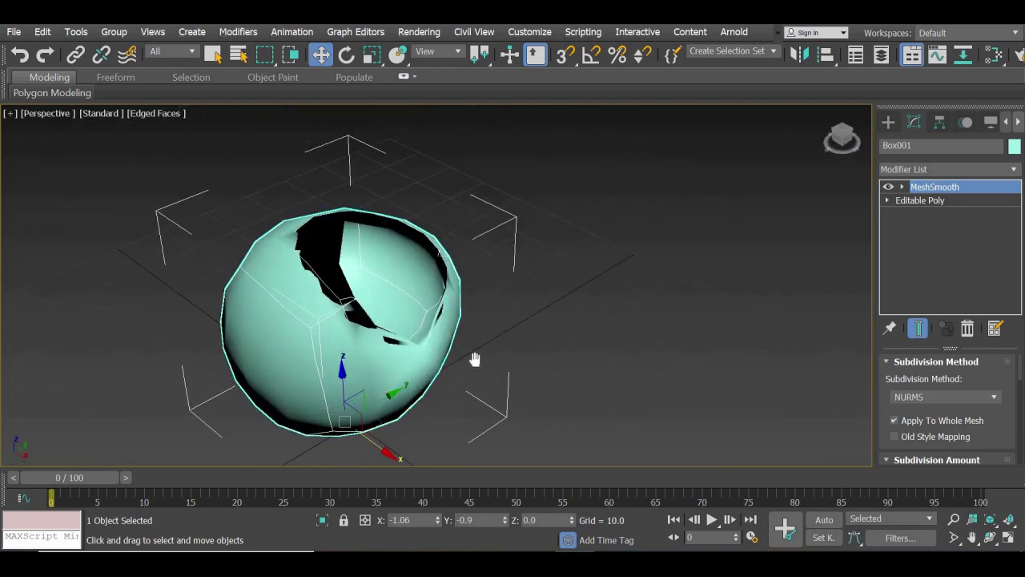
{"action": "middle_click_drag", "start_coordinate": [475, 359], "coordinate": [389, 331]}
{"action": "scroll", "coordinate": [428, 359], "scroll_direction": "down", "scroll_amount": 3}
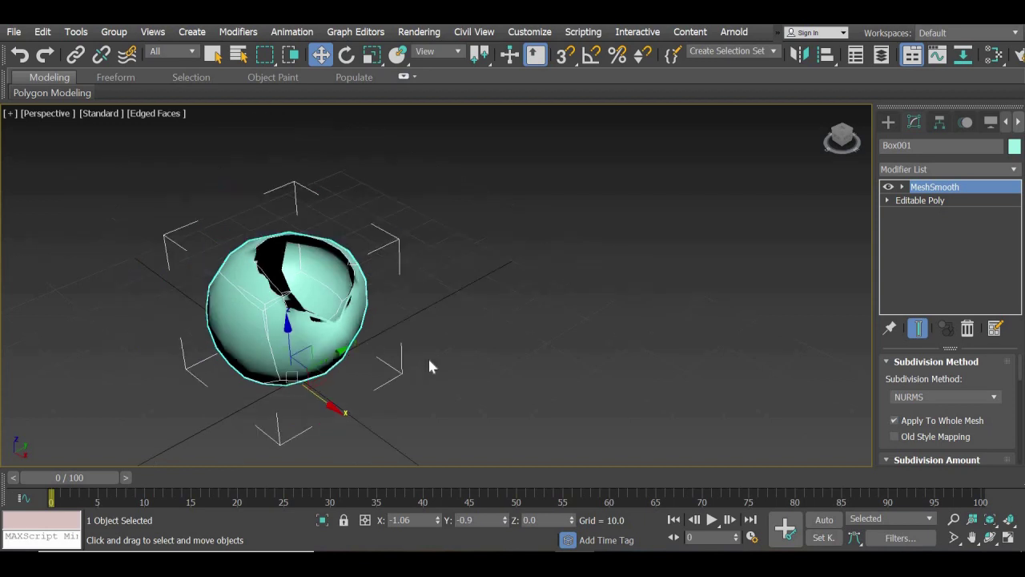
{"action": "middle_click_drag", "start_coordinate": [428, 359], "coordinate": [370, 328], "text": "alt"}
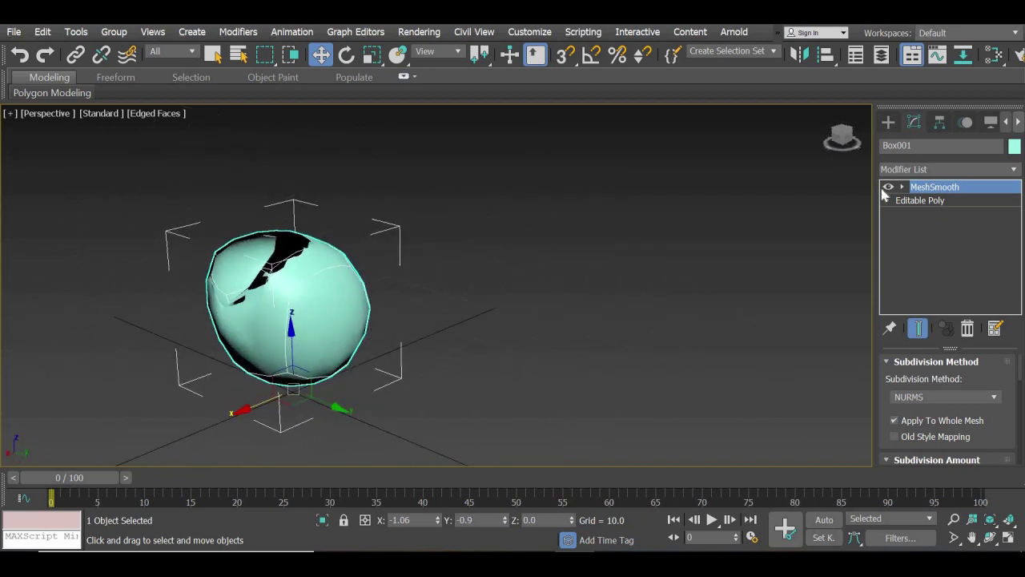
Switch off the MeshSmooth modifier's effect and inspect the unsmoothed cut cube from several angles.
{"action": "middle_click_drag", "start_coordinate": [262, 375], "coordinate": [646, 342], "text": "alt"}
{"action": "left_click", "coordinate": [399, 352]}
{"action": "scroll", "coordinate": [385, 389], "scroll_direction": "down", "scroll_amount": 5}
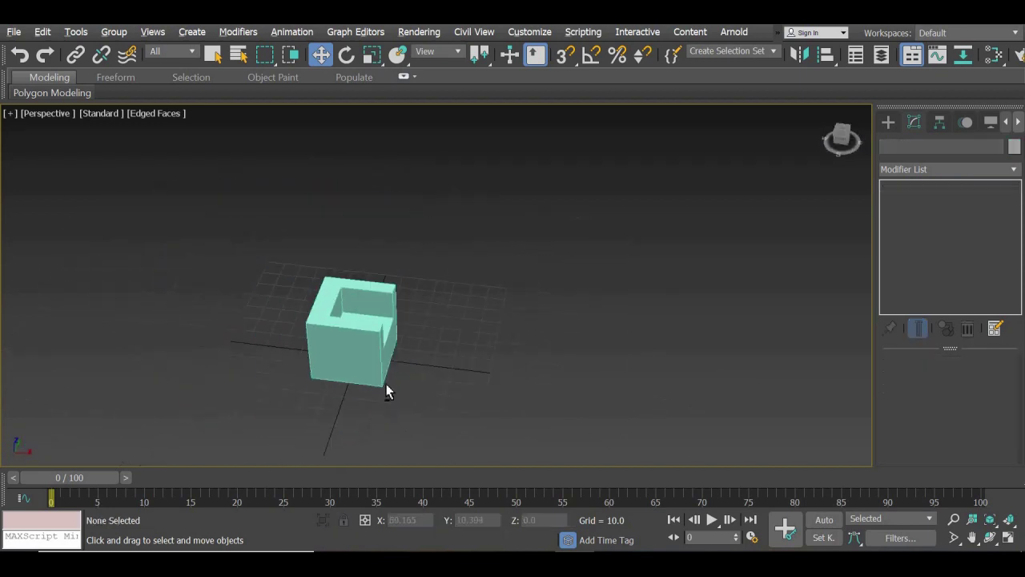
{"action": "middle_click_drag", "start_coordinate": [385, 389], "coordinate": [462, 371], "text": "alt"}
{"action": "scroll", "coordinate": [462, 363], "scroll_direction": "up", "scroll_amount": 3}
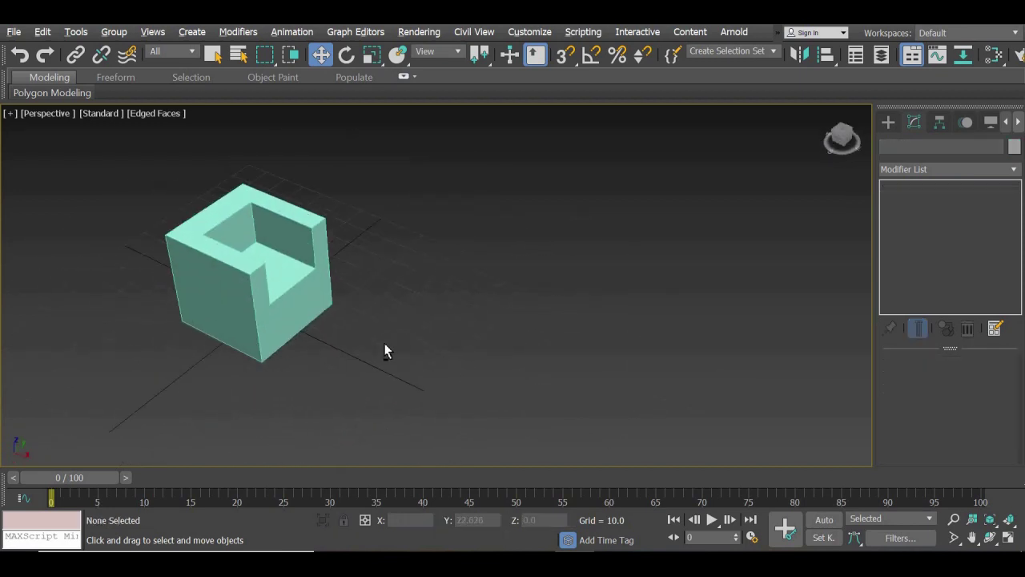
{"action": "middle_click_drag", "start_coordinate": [385, 345], "coordinate": [428, 399], "text": "alt"}
{"action": "scroll", "coordinate": [396, 362], "scroll_direction": "up", "scroll_amount": 3}
Move the cut cube along the Y axis to about -34.34, clearing space on the grid.
{"action": "left_click", "coordinate": [351, 363]}
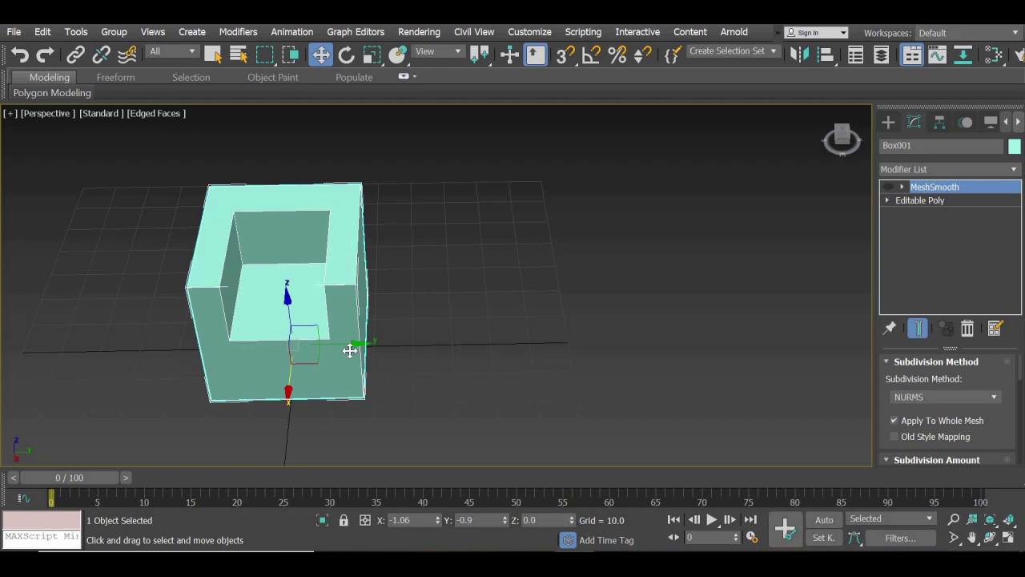
{"action": "left_click_drag", "start_coordinate": [347, 340], "coordinate": [213, 331]}
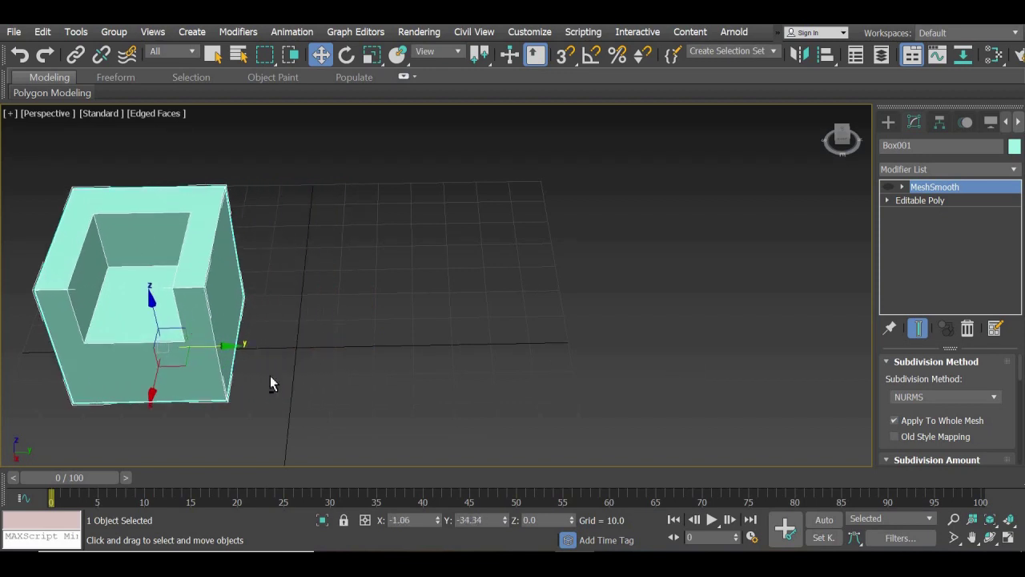
{"action": "middle_click_drag", "start_coordinate": [286, 364], "coordinate": [311, 358], "text": "alt"}
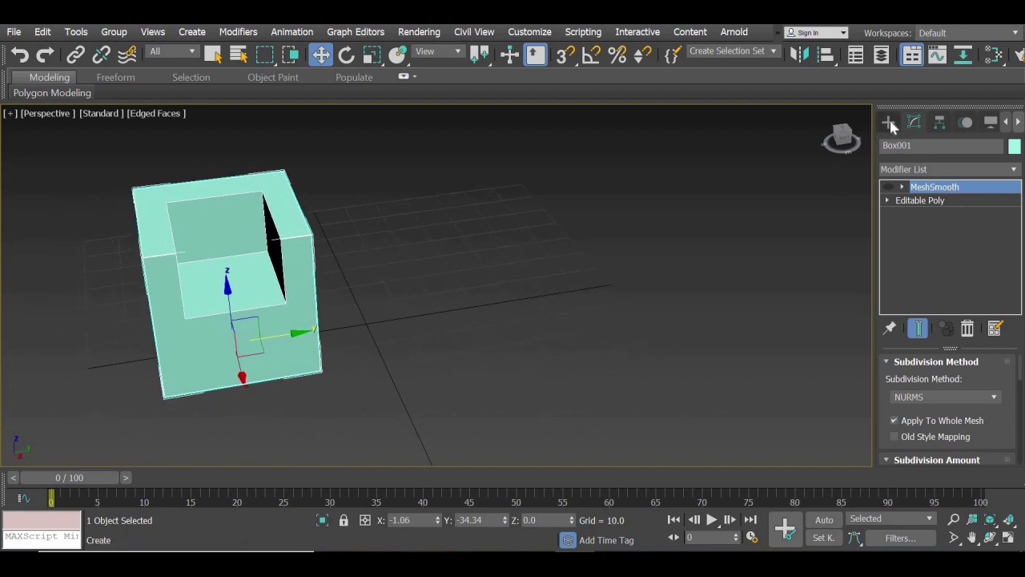
Restore the four-viewport layout and draw a box over the cut cube's footprint with the Box creation method, about 37.3 by 37.8 and 19.9 high.
{"action": "left_click", "coordinate": [891, 124]}
{"action": "left_click", "coordinate": [900, 167]}
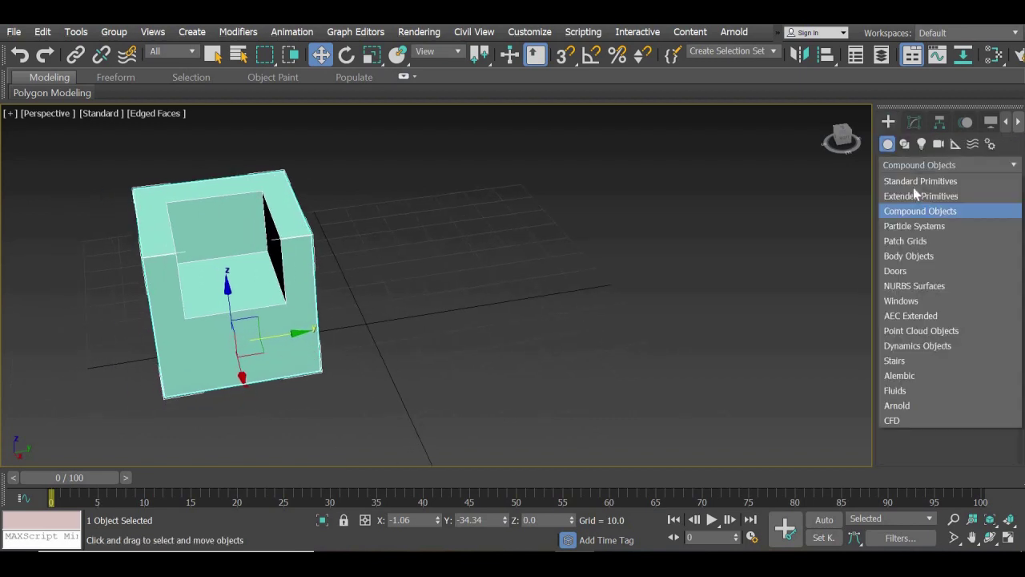
{"action": "left_click", "coordinate": [910, 178]}
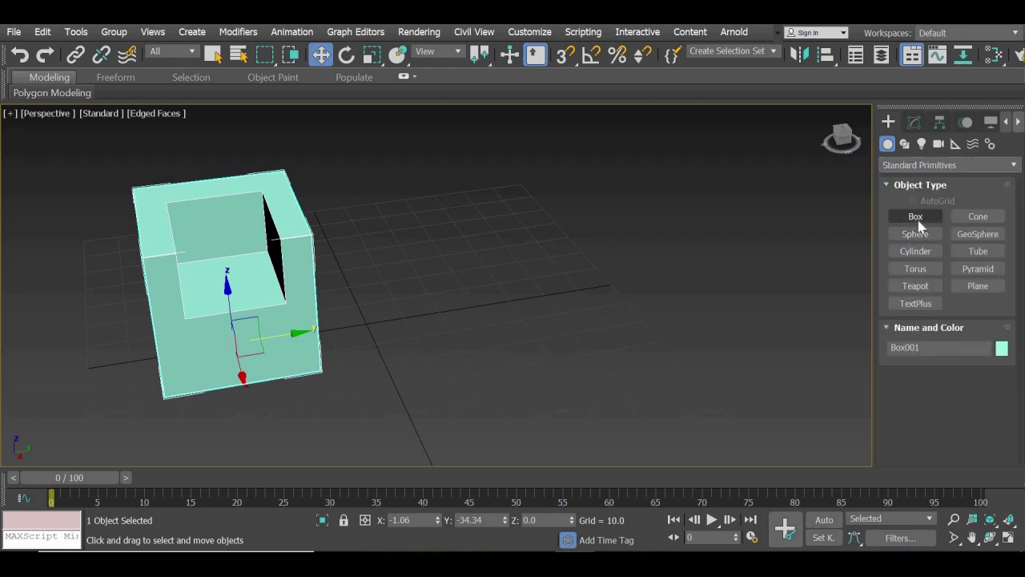
{"action": "left_click", "coordinate": [918, 221]}
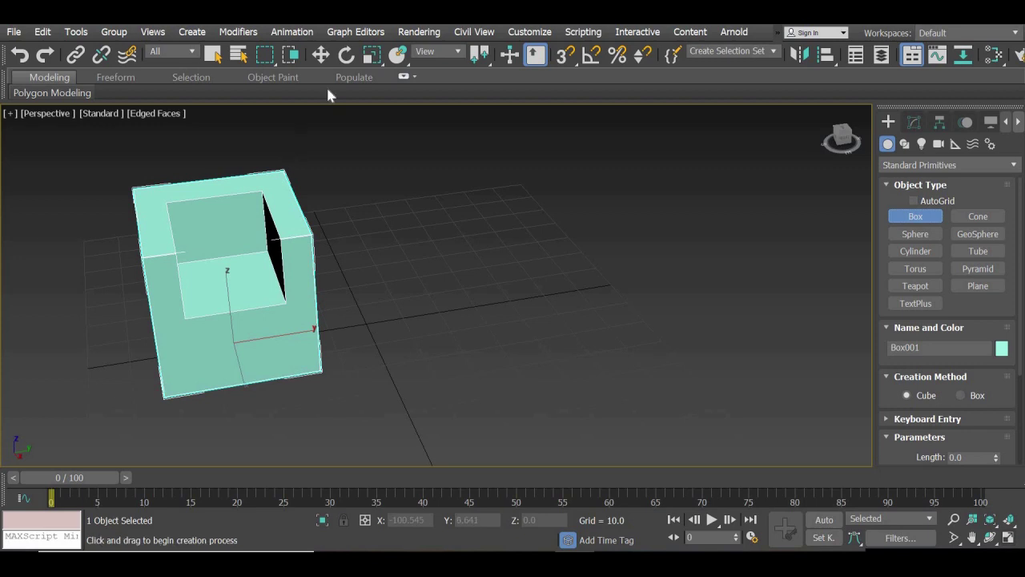
{"action": "middle_click_drag", "start_coordinate": [341, 349], "coordinate": [320, 344], "text": "alt"}
{"action": "left_click", "coordinate": [1008, 538]}
{"action": "middle_click_drag", "start_coordinate": [313, 225], "coordinate": [222, 149]}
{"action": "middle_click_drag", "start_coordinate": [245, 205], "coordinate": [299, 175]}
{"action": "scroll", "coordinate": [303, 193], "scroll_direction": "up", "scroll_amount": 2}
{"action": "scroll", "coordinate": [303, 192], "scroll_direction": "down", "scroll_amount": 2}
{"action": "middle_click_drag", "start_coordinate": [238, 151], "coordinate": [237, 133]}
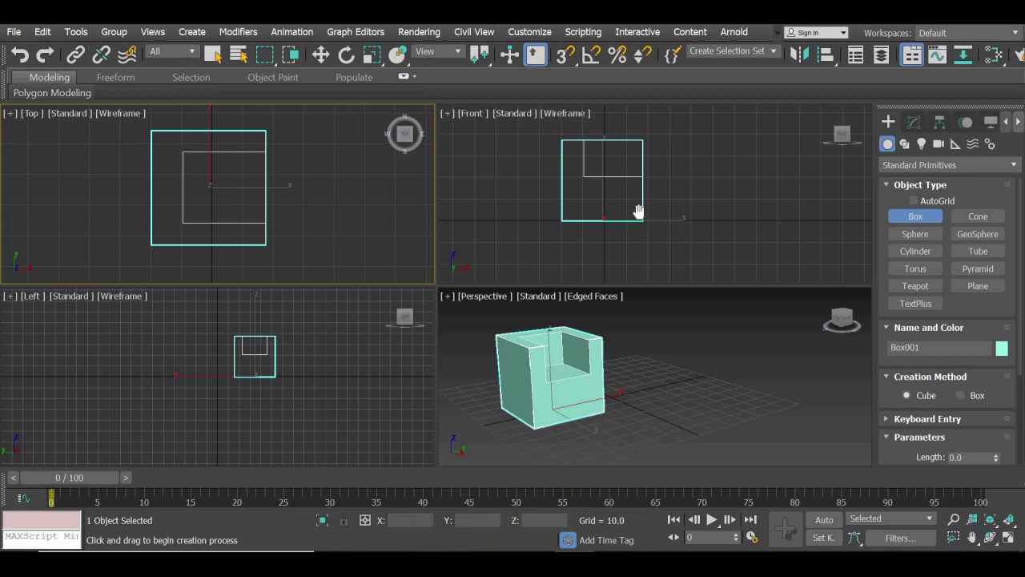
{"action": "scroll", "coordinate": [639, 212], "scroll_direction": "up", "scroll_amount": 2}
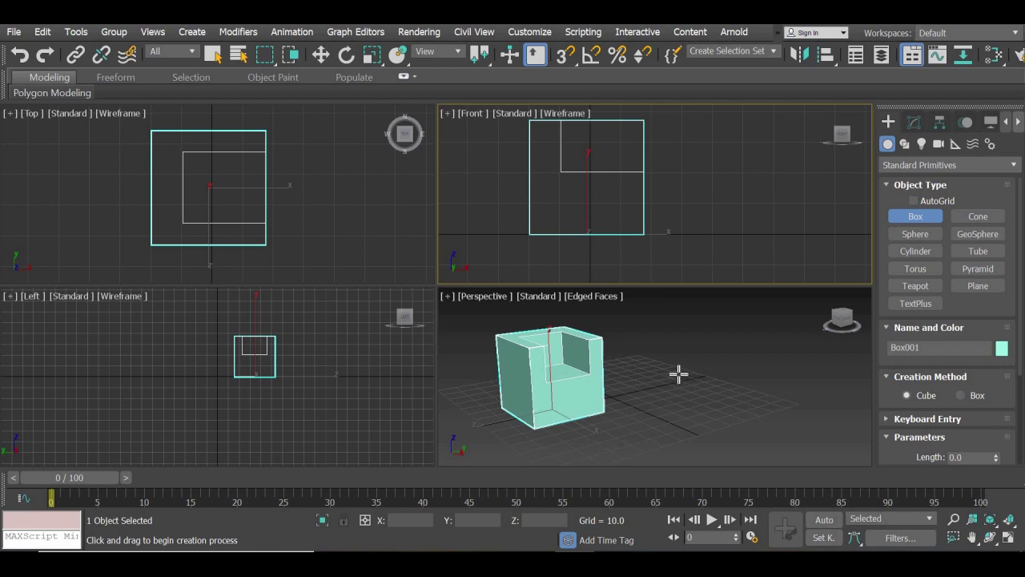
{"action": "left_click", "coordinate": [960, 395]}
{"action": "left_click_drag", "start_coordinate": [150, 129], "coordinate": [267, 245]}
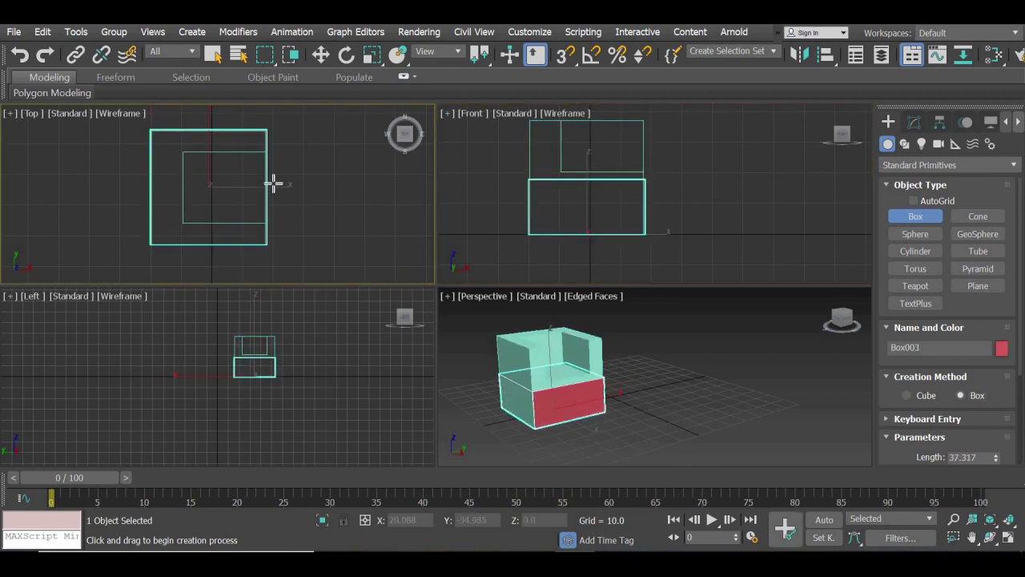
Move the new red box along the Y axis to about 33.29, away from the cut cube.
{"action": "left_click", "coordinate": [320, 54]}
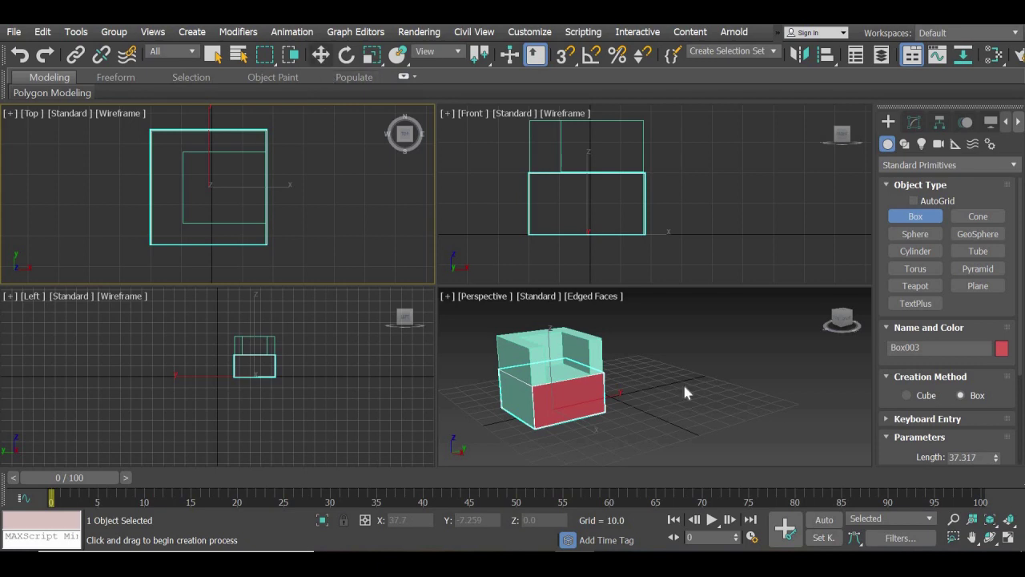
{"action": "left_click_drag", "start_coordinate": [605, 397], "coordinate": [710, 377]}
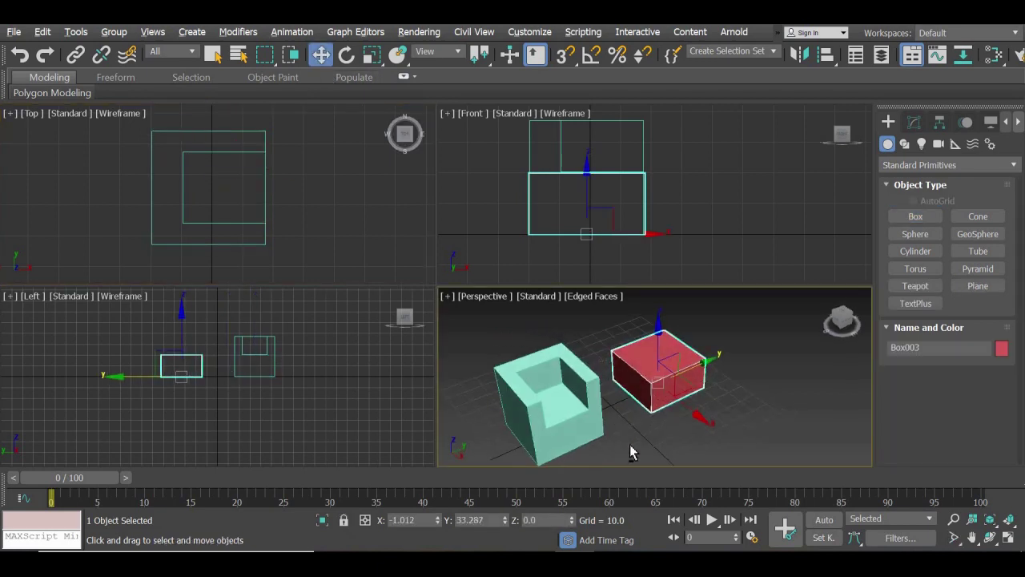
{"action": "scroll", "coordinate": [631, 447], "scroll_direction": "up", "scroll_amount": 2}
{"action": "middle_click_drag", "start_coordinate": [671, 445], "coordinate": [716, 462], "text": "alt"}
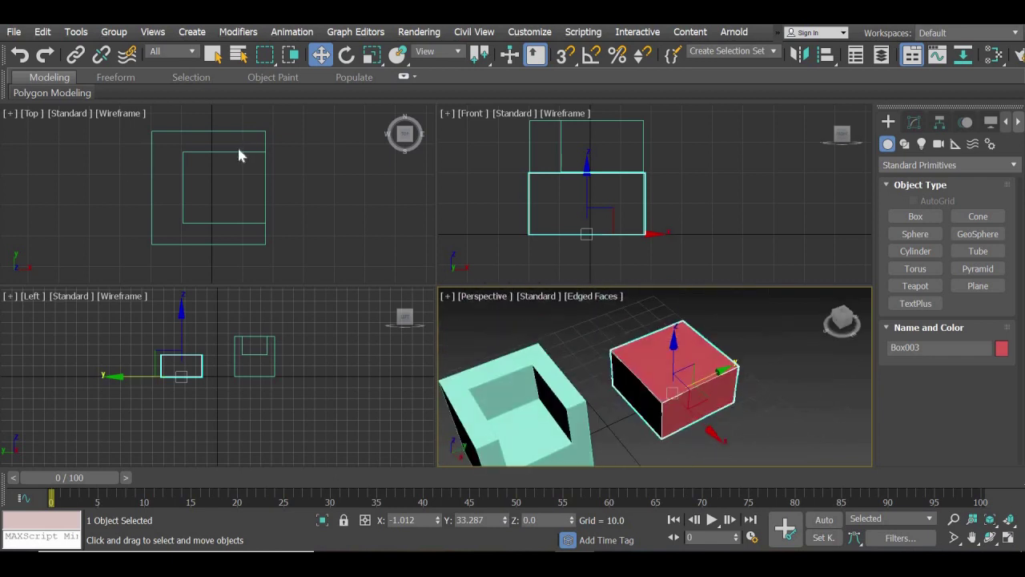
Set the red box's length segments to 3 and deselect it.
{"action": "left_click", "coordinate": [914, 122]}
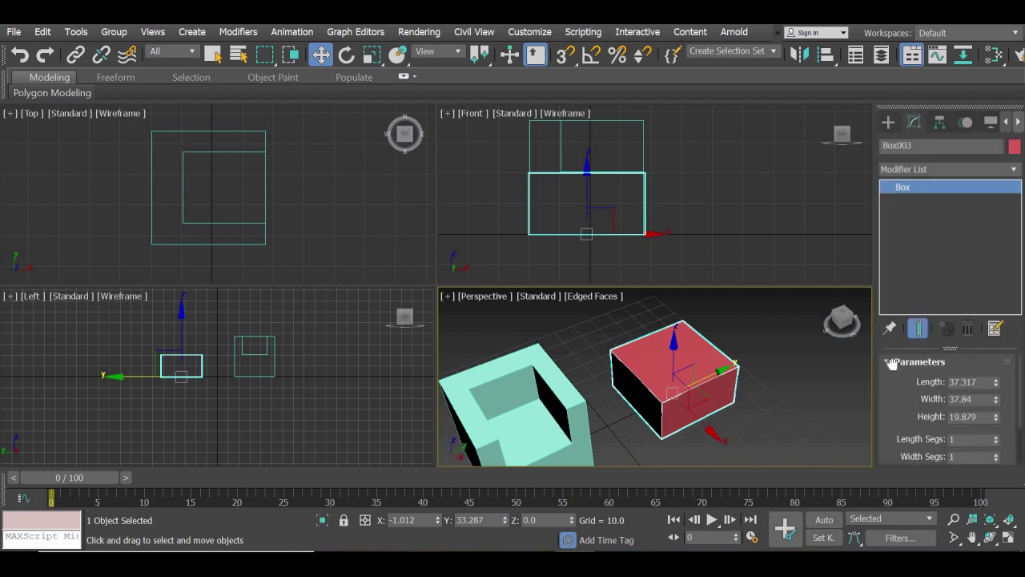
{"action": "scroll", "coordinate": [991, 395], "scroll_direction": "down", "scroll_amount": 2}
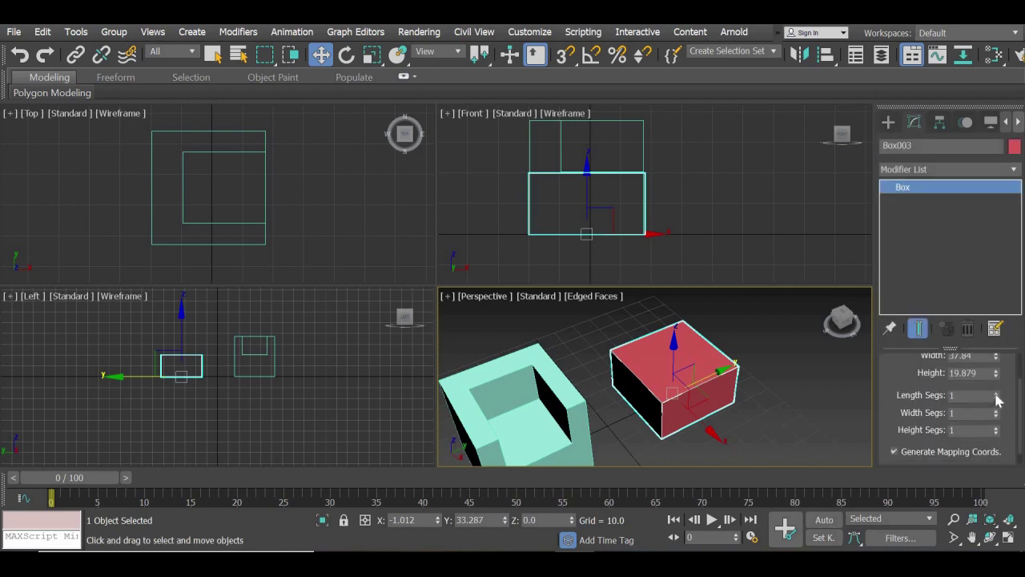
{"action": "left_click", "coordinate": [996, 393]}
{"action": "left_click", "coordinate": [308, 227]}
Hide the Top viewport's grid and move the cut cube closer to the red box, to about Y -14.71.
{"action": "scroll", "coordinate": [309, 227], "scroll_direction": "down", "scroll_amount": 5}
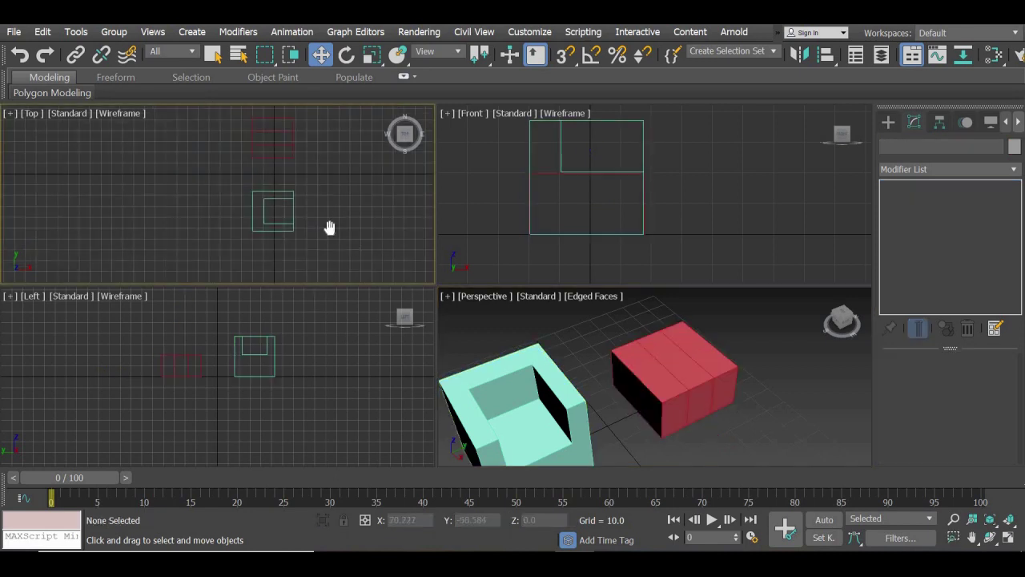
{"action": "middle_click_drag", "start_coordinate": [332, 226], "coordinate": [287, 255]}
{"action": "key", "text": "g"}
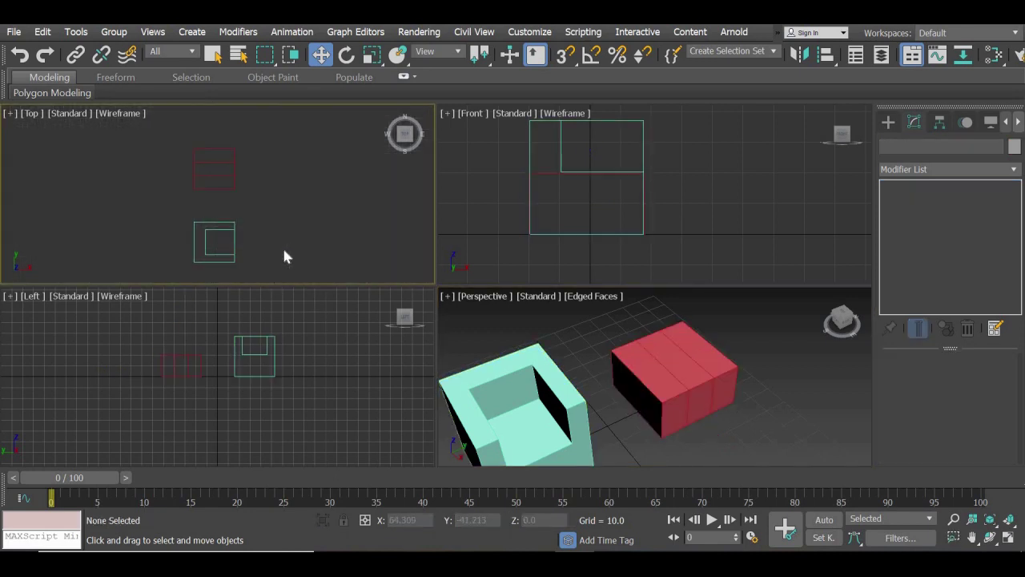
{"action": "scroll", "coordinate": [283, 248], "scroll_direction": "up", "scroll_amount": 2}
{"action": "left_click", "coordinate": [213, 238]}
{"action": "left_click_drag", "start_coordinate": [213, 211], "coordinate": [220, 179]}
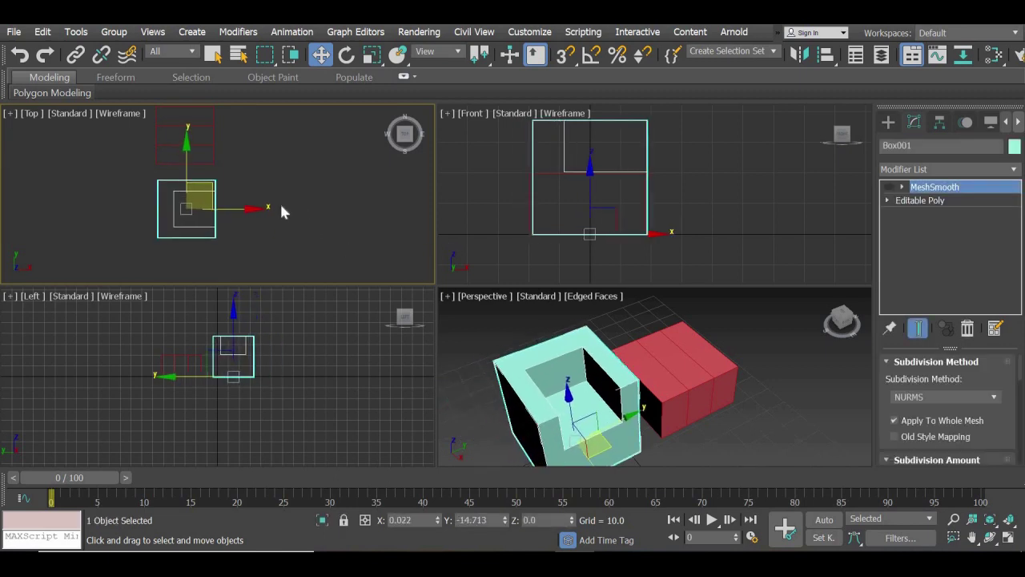
{"action": "left_click", "coordinate": [349, 241]}
{"action": "middle_click_drag", "start_coordinate": [197, 187], "coordinate": [259, 223]}
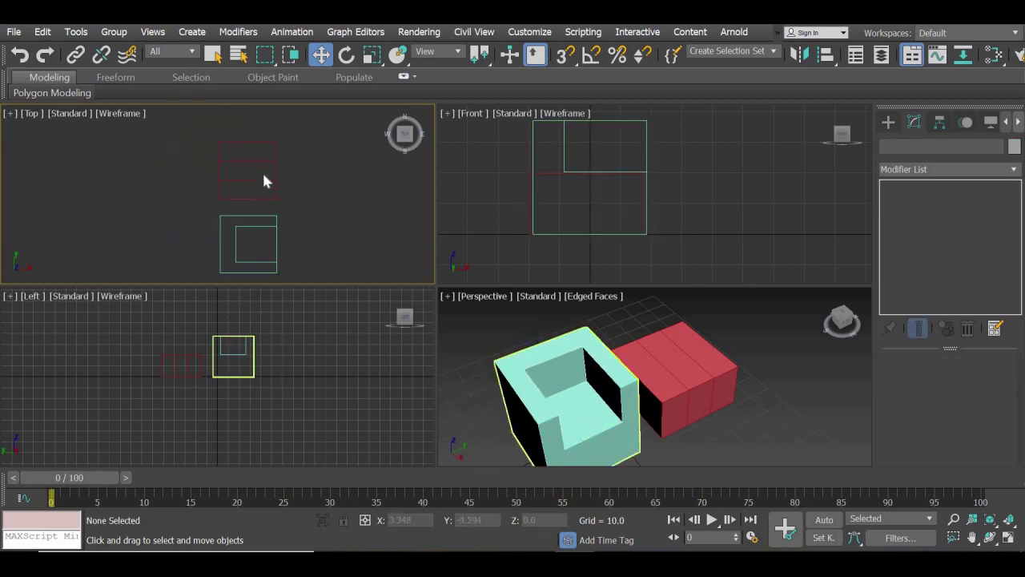
Select the red box and inspect its length segments up close in the Perspective viewport.
{"action": "left_click", "coordinate": [698, 393]}
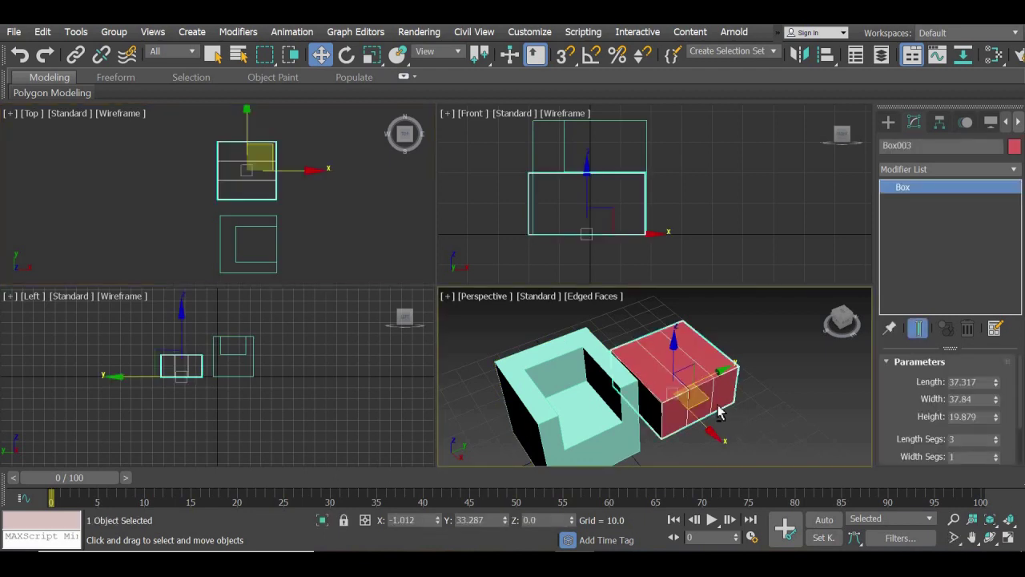
{"action": "middle_click_drag", "start_coordinate": [719, 412], "coordinate": [659, 391], "text": "alt"}
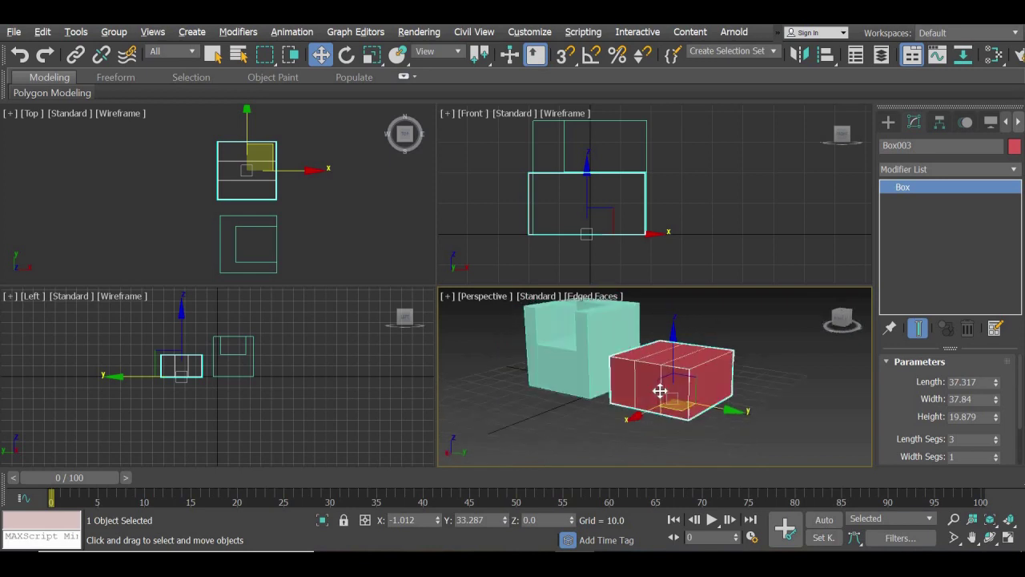
{"action": "scroll", "coordinate": [664, 384], "scroll_direction": "up", "scroll_amount": 5}
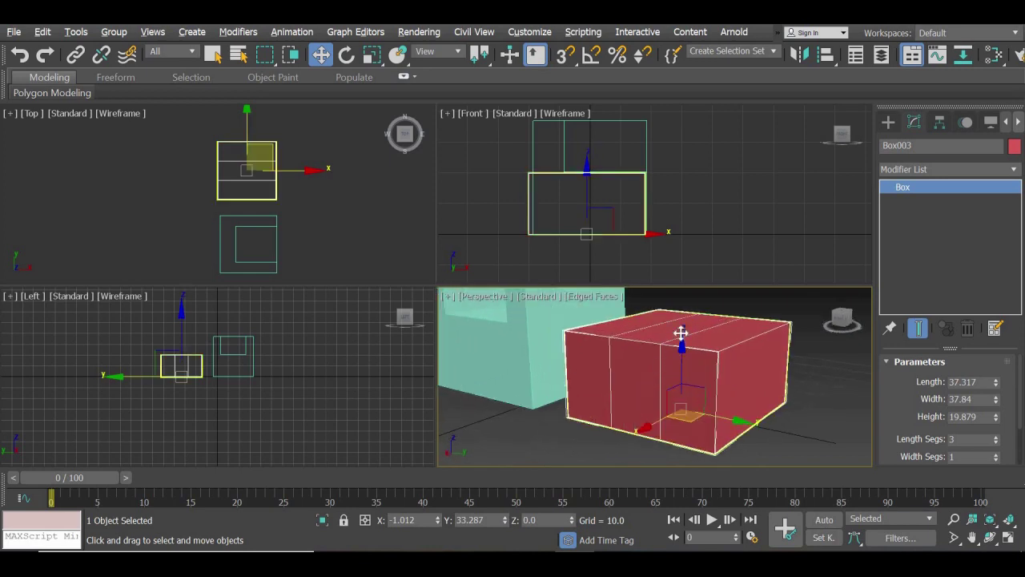
Set the red box's width segments to 2 and deselect it.
{"action": "middle_click_drag", "start_coordinate": [680, 332], "coordinate": [680, 382], "text": "alt"}
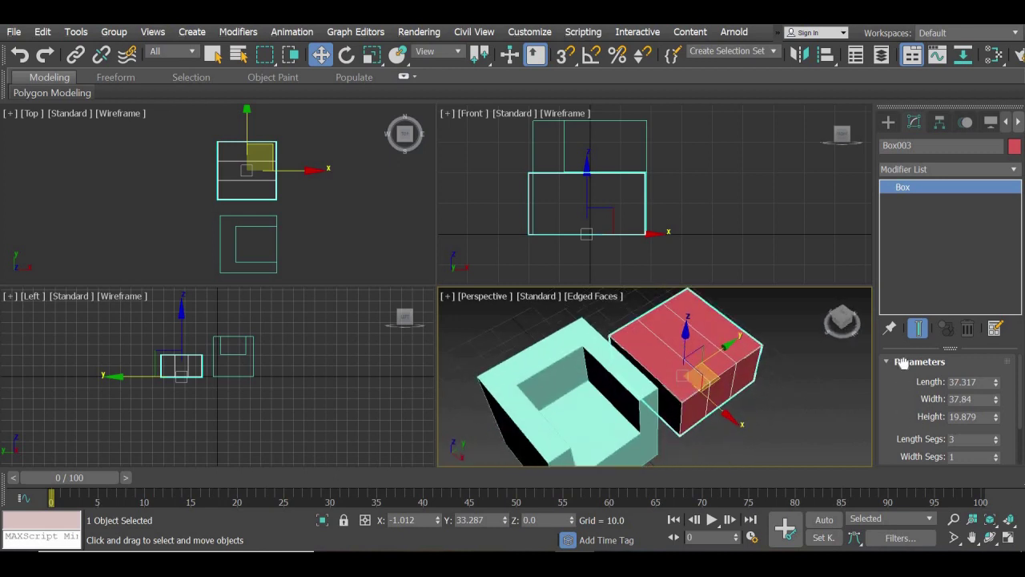
{"action": "scroll", "coordinate": [903, 363], "scroll_direction": "down", "scroll_amount": 2}
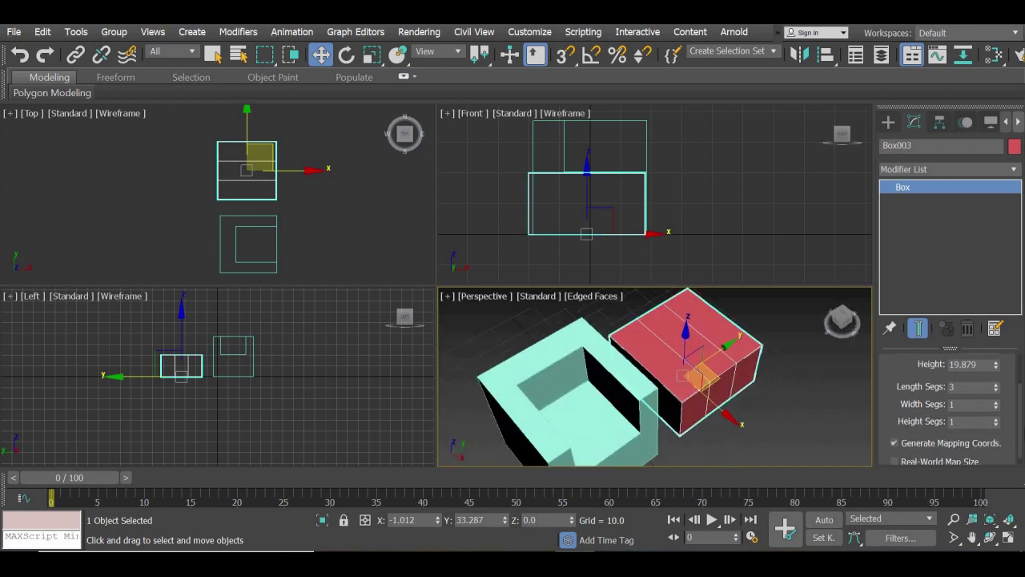
{"action": "left_click", "coordinate": [997, 404]}
{"action": "left_click", "coordinate": [243, 242]}
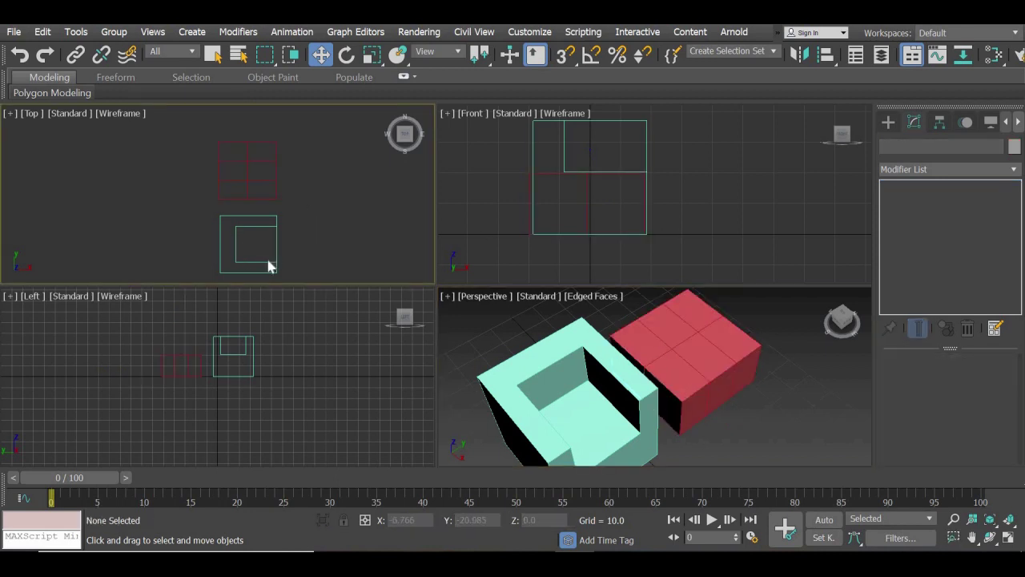
Select the red segmented box in the Perspective viewport and convert it to an Editable Poly.
{"action": "middle_click_drag", "start_coordinate": [663, 394], "coordinate": [762, 303], "text": "alt"}
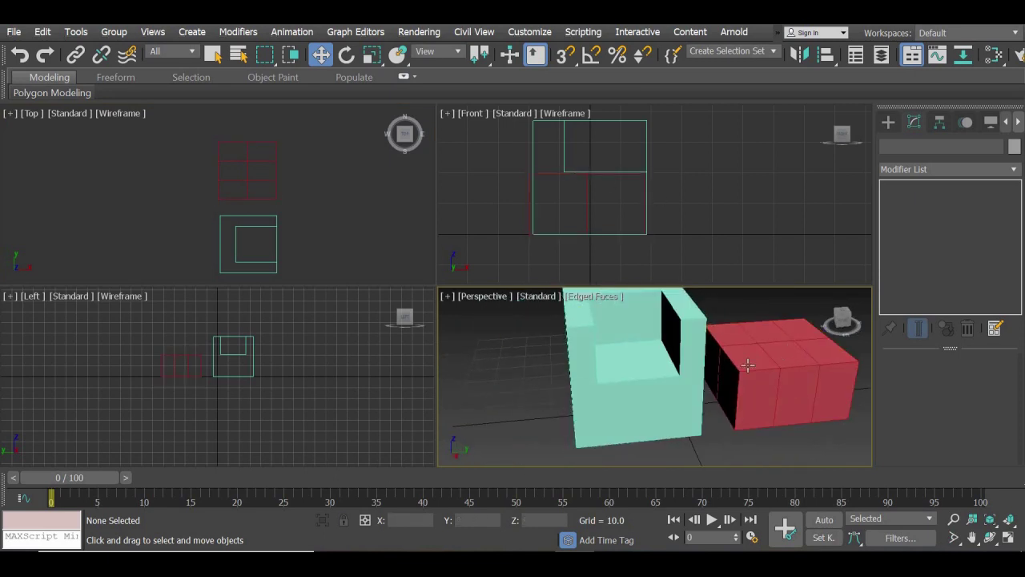
{"action": "middle_click_drag", "start_coordinate": [536, 389], "coordinate": [726, 369], "text": "alt"}
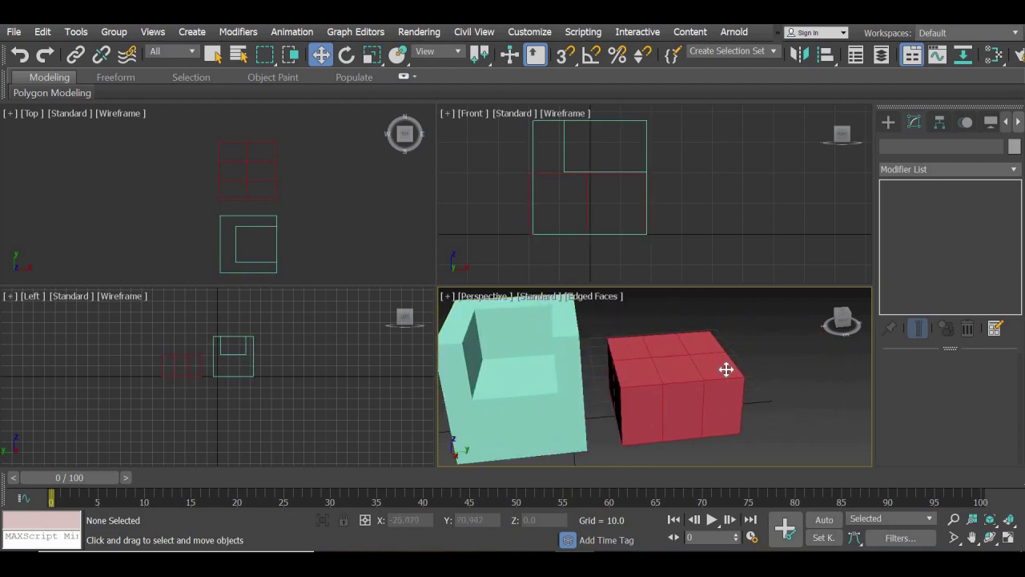
{"action": "left_click", "coordinate": [726, 369]}
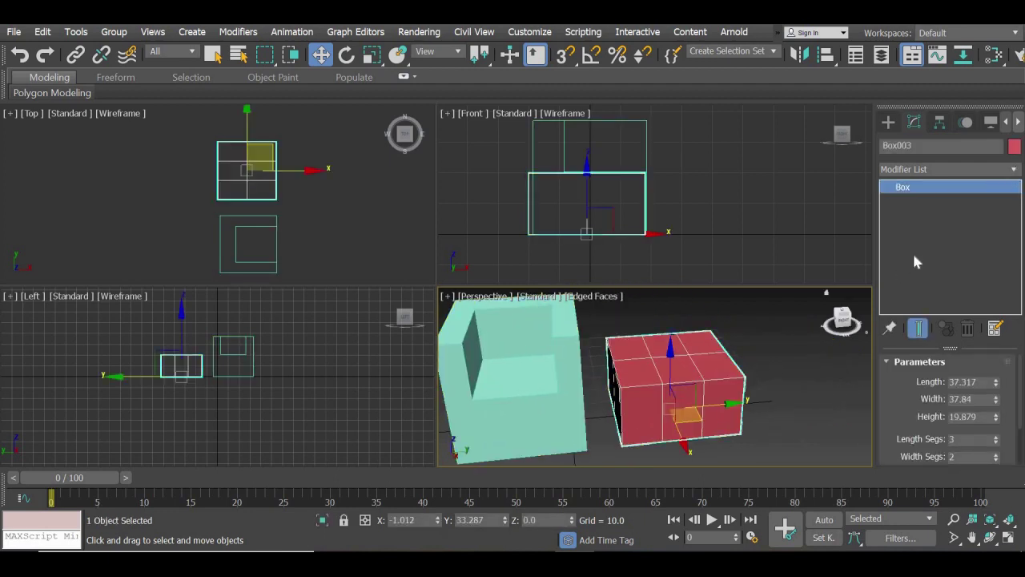
{"action": "right_click", "coordinate": [698, 460]}
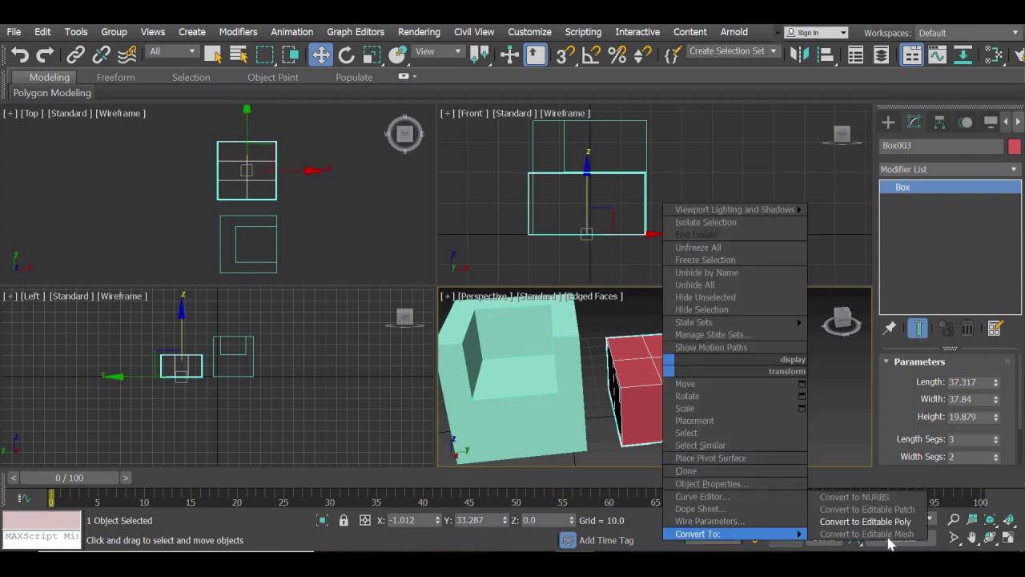
{"action": "left_click", "coordinate": [895, 522]}
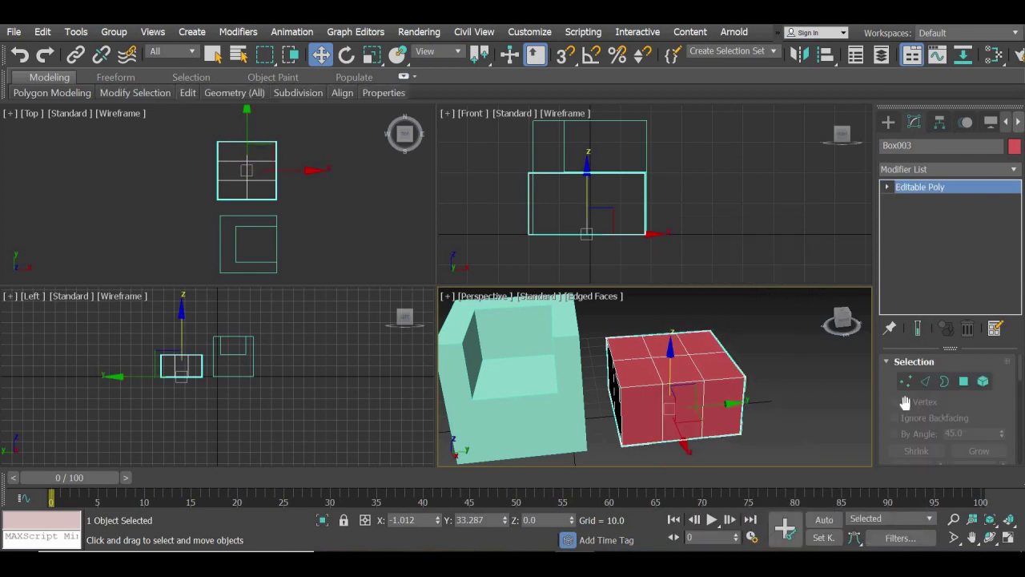
Scale the red box's two inner vertex rows apart along Y in the Top viewport, close to the box's outer edges.
{"action": "left_click", "coordinate": [906, 382]}
{"action": "middle_click_drag", "start_coordinate": [227, 216], "coordinate": [232, 223]}
{"action": "scroll", "coordinate": [229, 200], "scroll_direction": "up", "scroll_amount": 3}
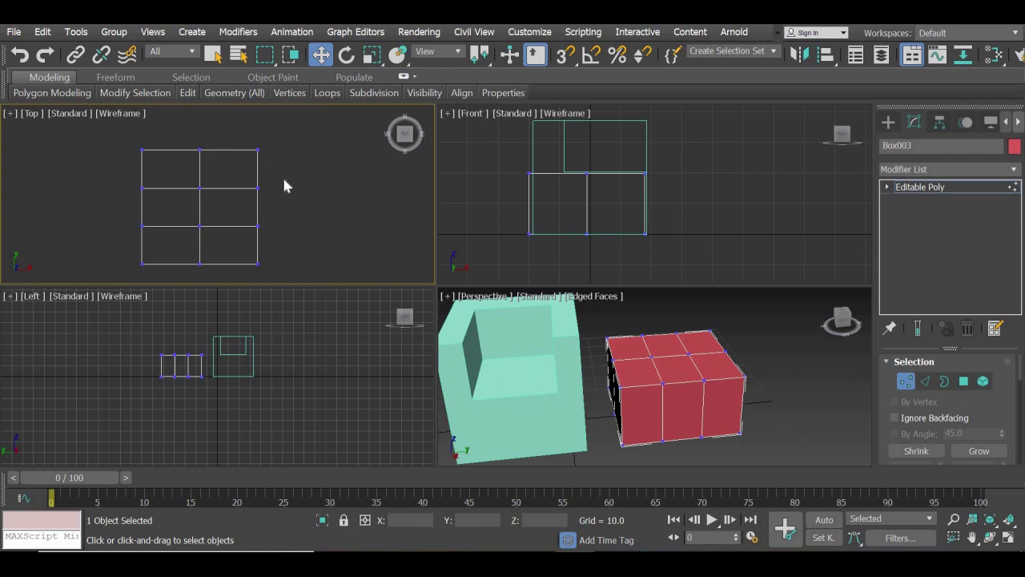
{"action": "left_click_drag", "start_coordinate": [284, 174], "coordinate": [133, 246]}
{"action": "key", "text": "r"}
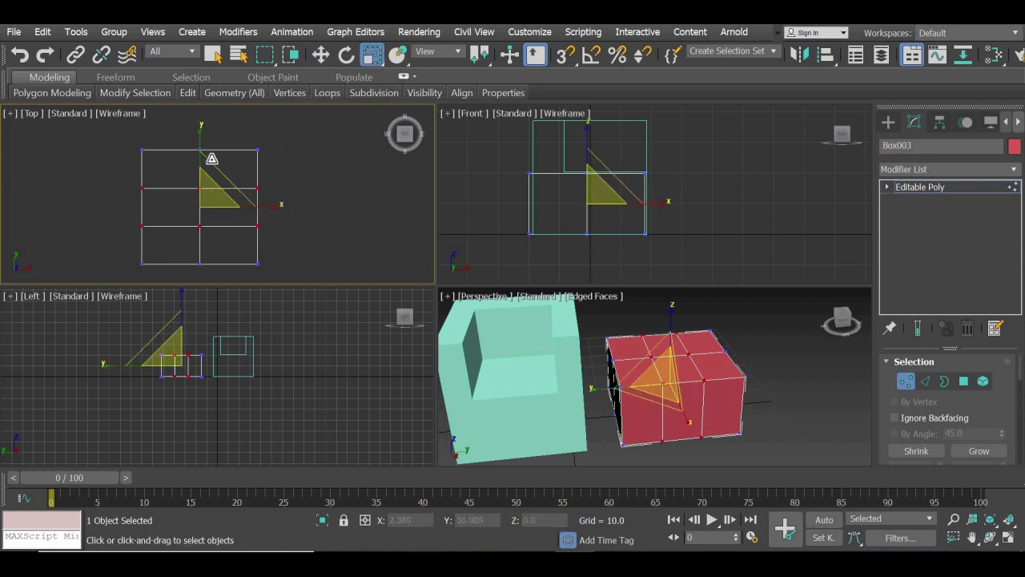
{"action": "left_click_drag", "start_coordinate": [211, 159], "coordinate": [199, 101]}
{"action": "right_click", "coordinate": [206, 156]}
{"action": "middle_click_drag", "start_coordinate": [192, 206], "coordinate": [193, 173]}
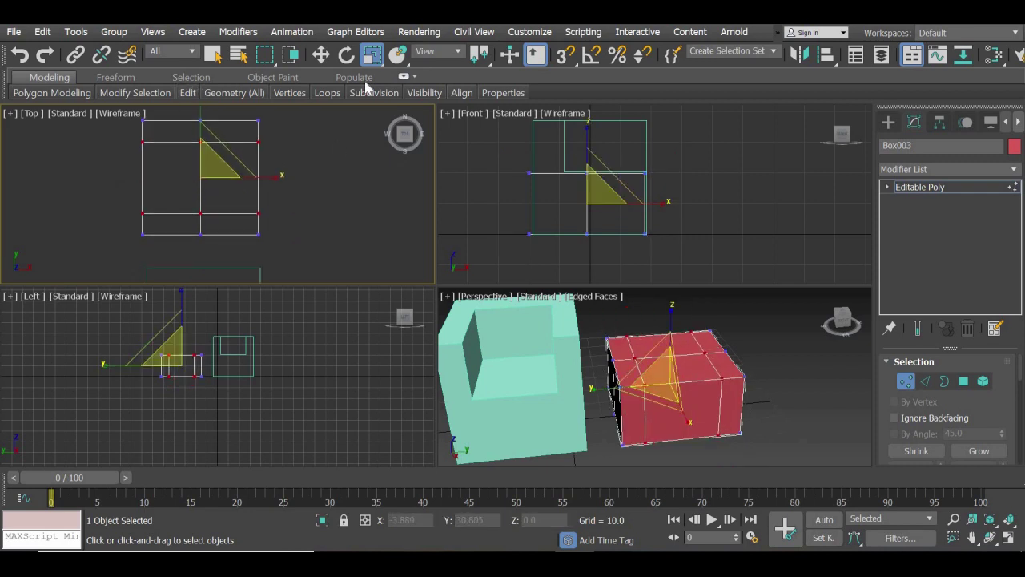
Move the red box's middle vertex column about 9.85 units in the negative X direction and deselect the vertices.
{"action": "left_click", "coordinate": [323, 54]}
{"action": "scroll", "coordinate": [236, 197], "scroll_direction": "down", "scroll_amount": 2}
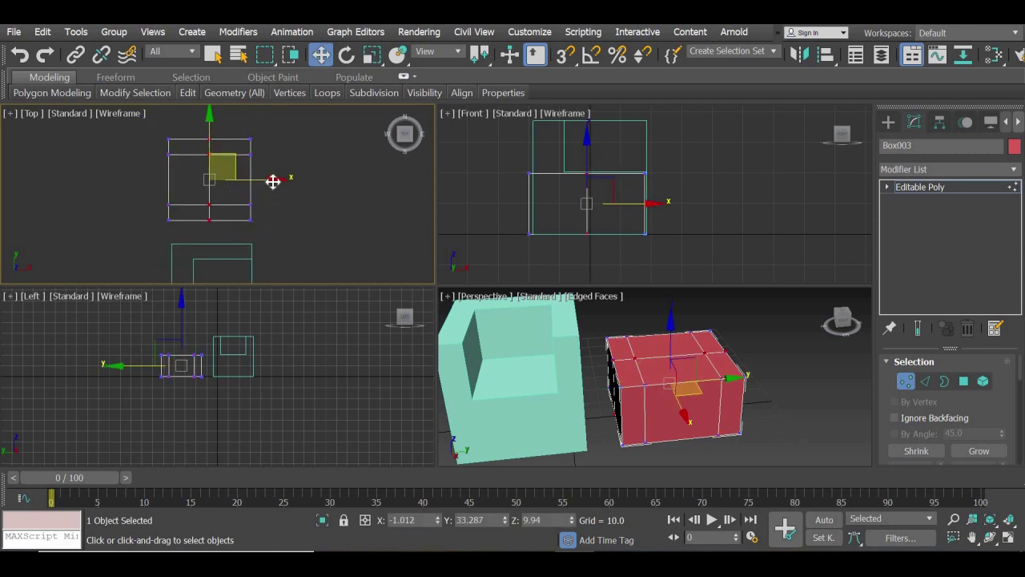
{"action": "left_click_drag", "start_coordinate": [252, 179], "coordinate": [230, 179]}
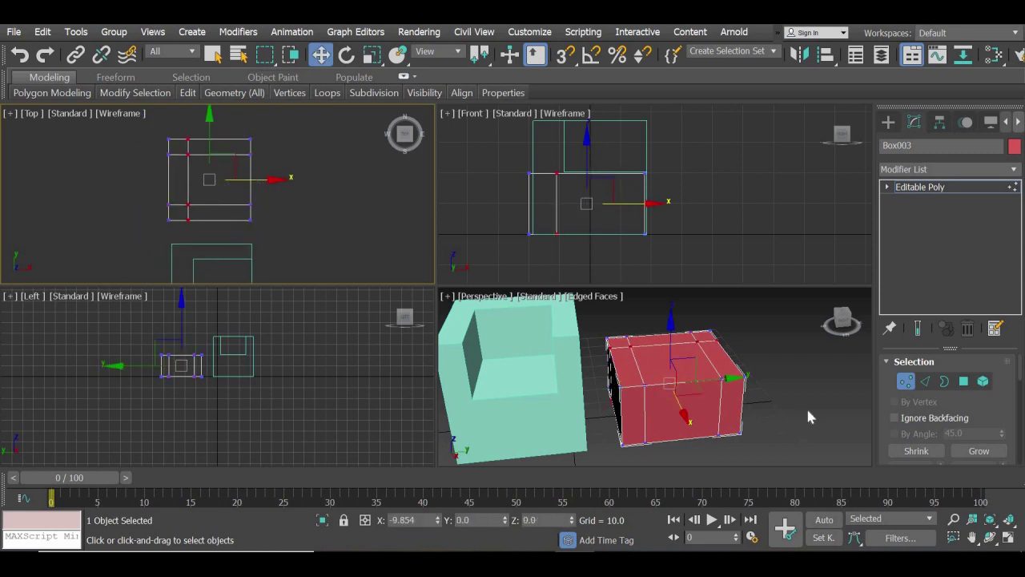
{"action": "left_click", "coordinate": [779, 405]}
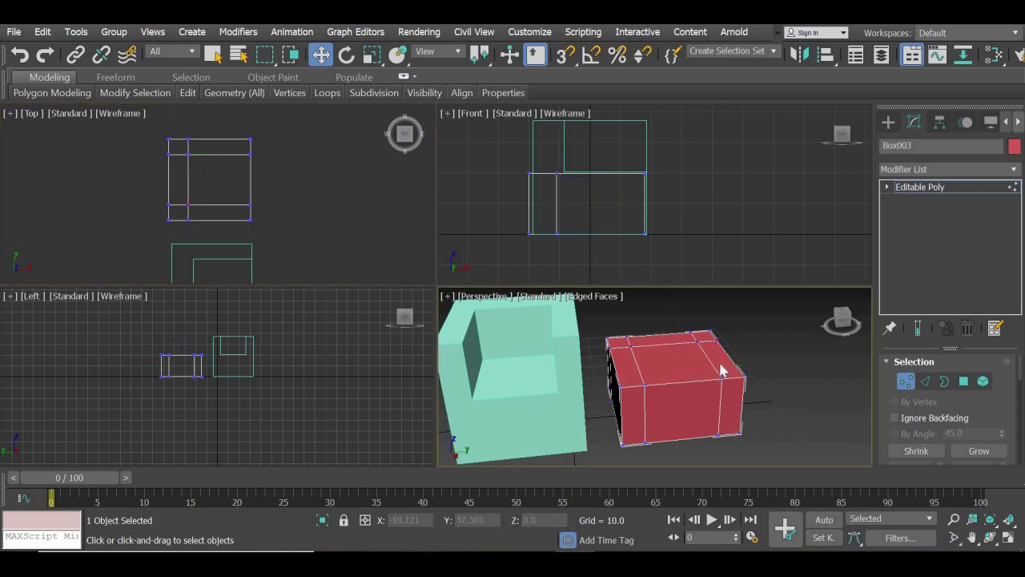
Select the five top polygons of the red box that form the U-shaped backrest and armrests.
{"action": "middle_click_drag", "start_coordinate": [671, 421], "coordinate": [709, 337], "text": "alt"}
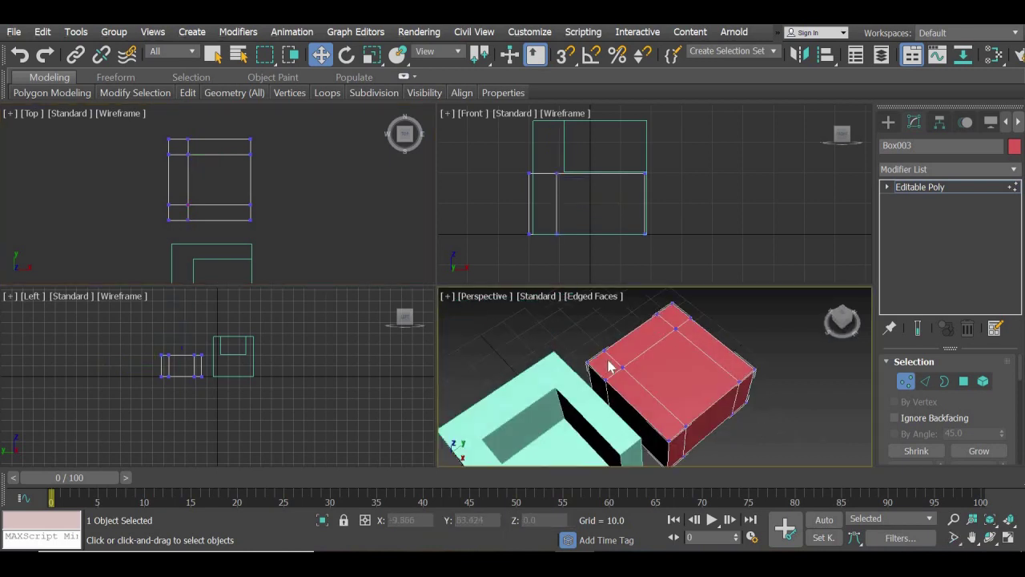
{"action": "middle_click_drag", "start_coordinate": [685, 384], "coordinate": [778, 359], "text": "alt"}
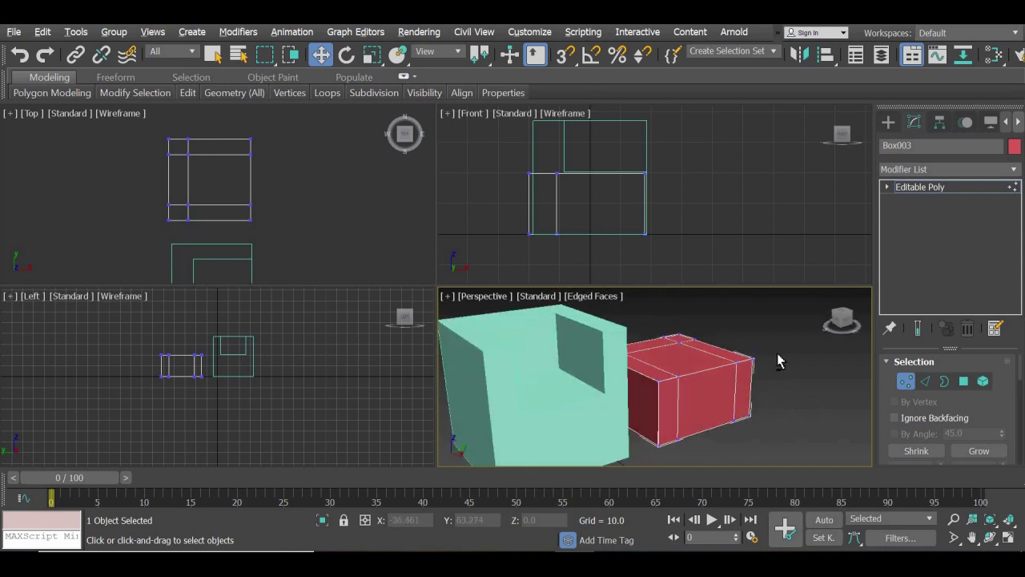
{"action": "left_click", "coordinate": [964, 381]}
{"action": "middle_click_drag", "start_coordinate": [735, 389], "coordinate": [725, 358], "text": "alt"}
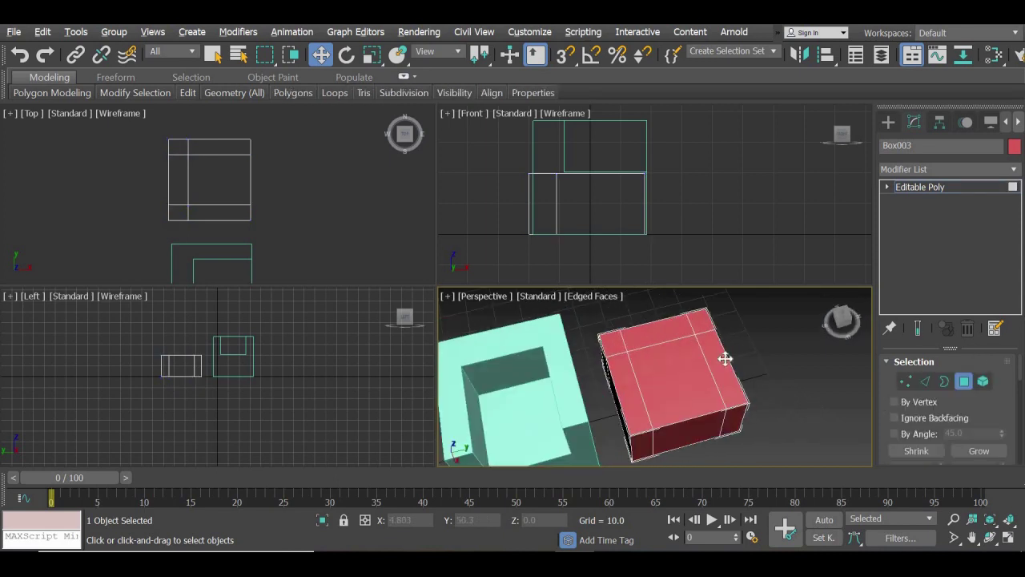
{"action": "left_click", "coordinate": [725, 358]}
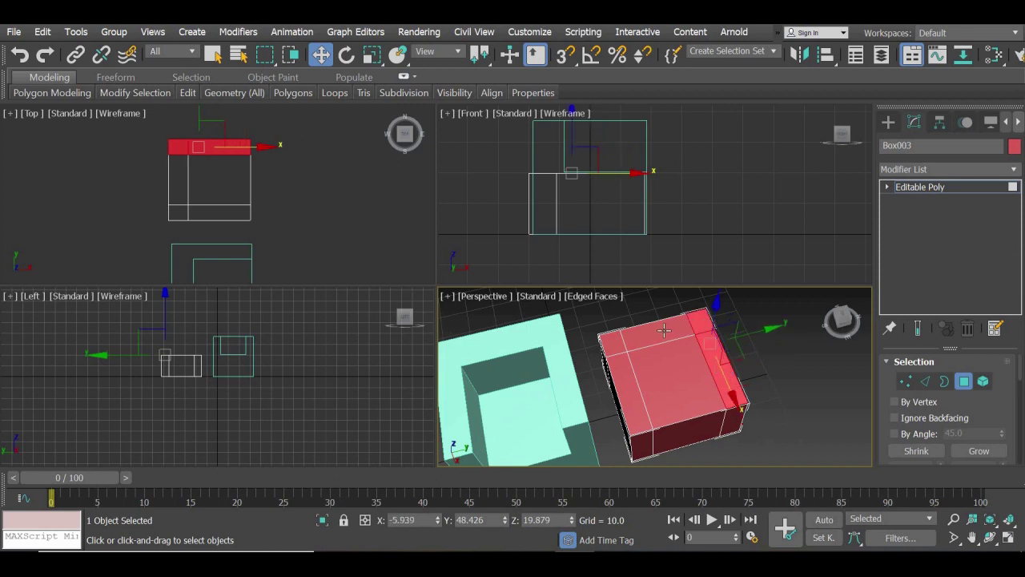
{"action": "left_click", "coordinate": [619, 341], "text": "ctrl"}
{"action": "left_click", "coordinate": [618, 401], "text": "ctrl"}
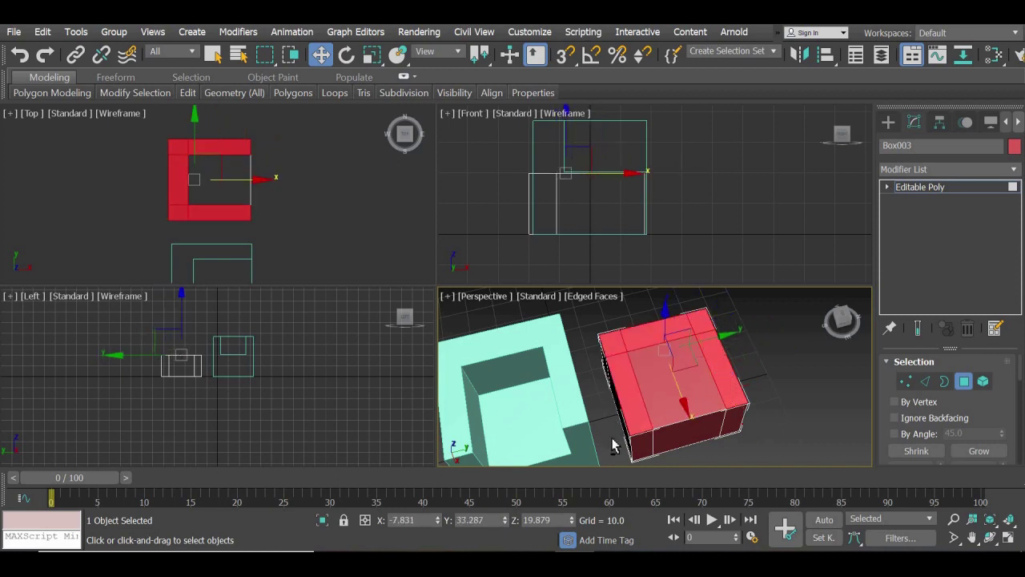
{"action": "middle_click_drag", "start_coordinate": [653, 427], "coordinate": [671, 429], "text": "alt"}
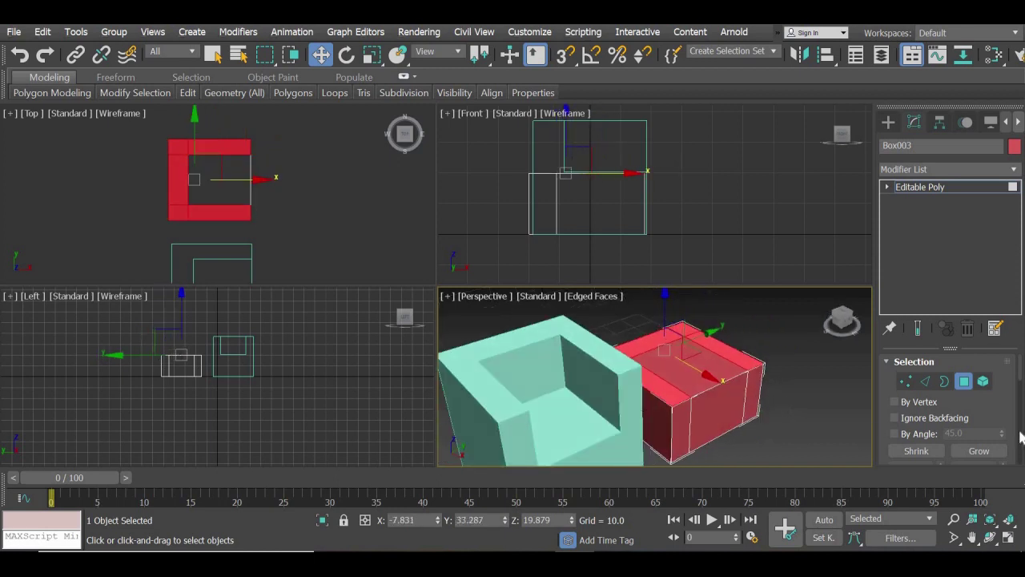
Extrude the U-shaped top polygons by 17.15, then leave polygon editing and deselect the red chair.
{"action": "scroll", "coordinate": [995, 294], "scroll_direction": "down", "scroll_amount": 5}
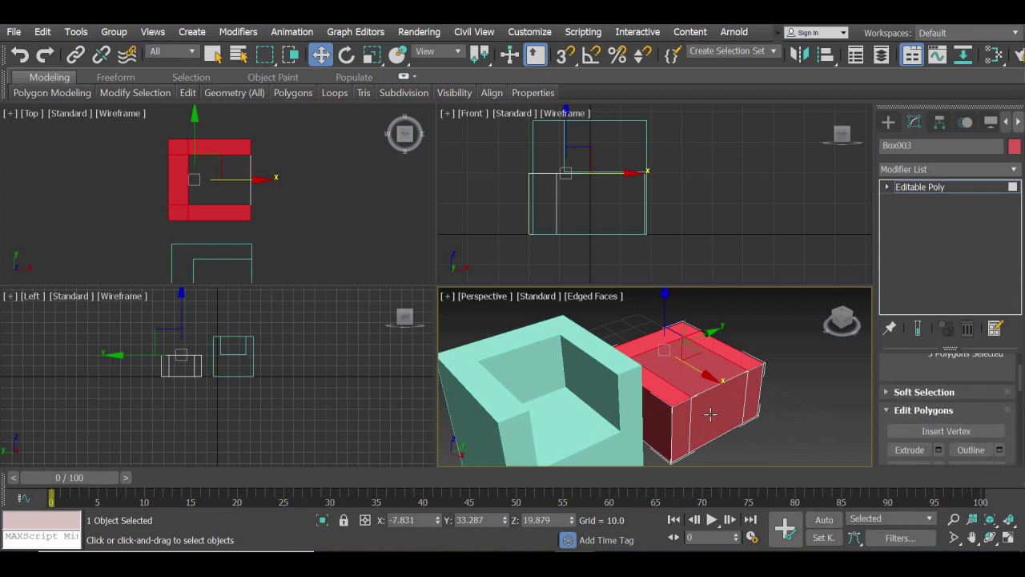
{"action": "middle_click_drag", "start_coordinate": [674, 417], "coordinate": [841, 434], "text": "alt"}
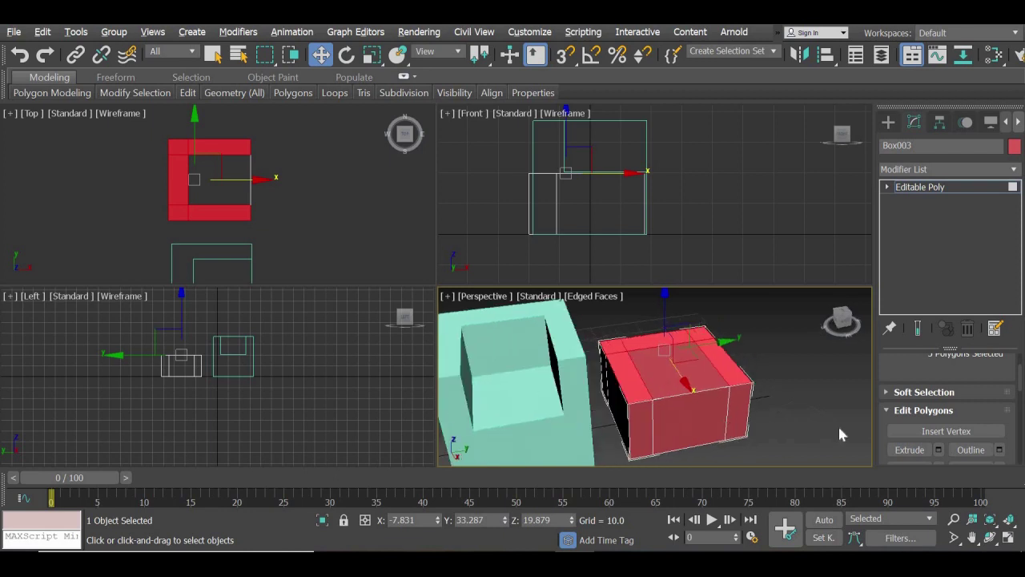
{"action": "scroll", "coordinate": [938, 425], "scroll_direction": "down", "scroll_amount": 1}
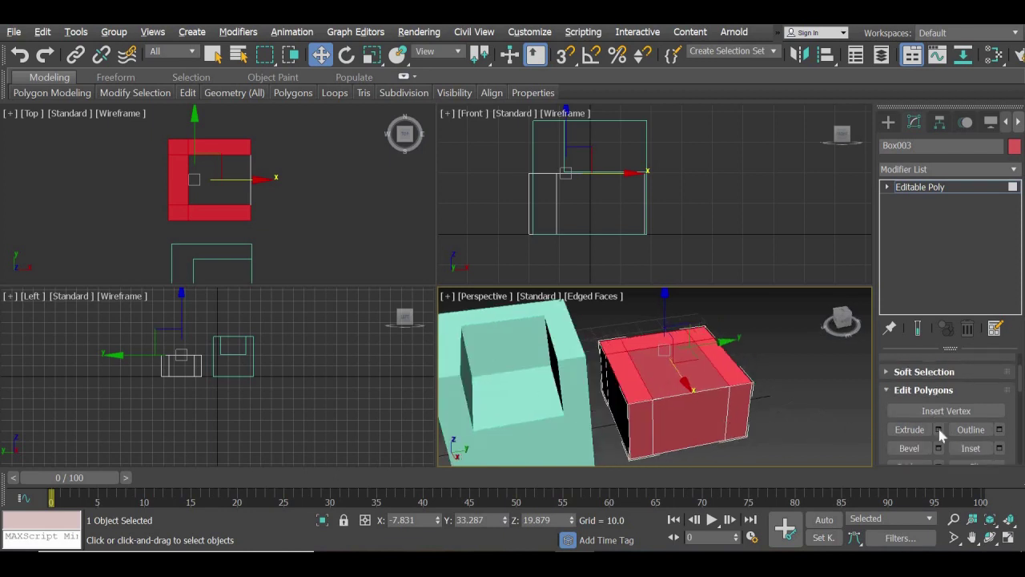
{"action": "left_click", "coordinate": [938, 430]}
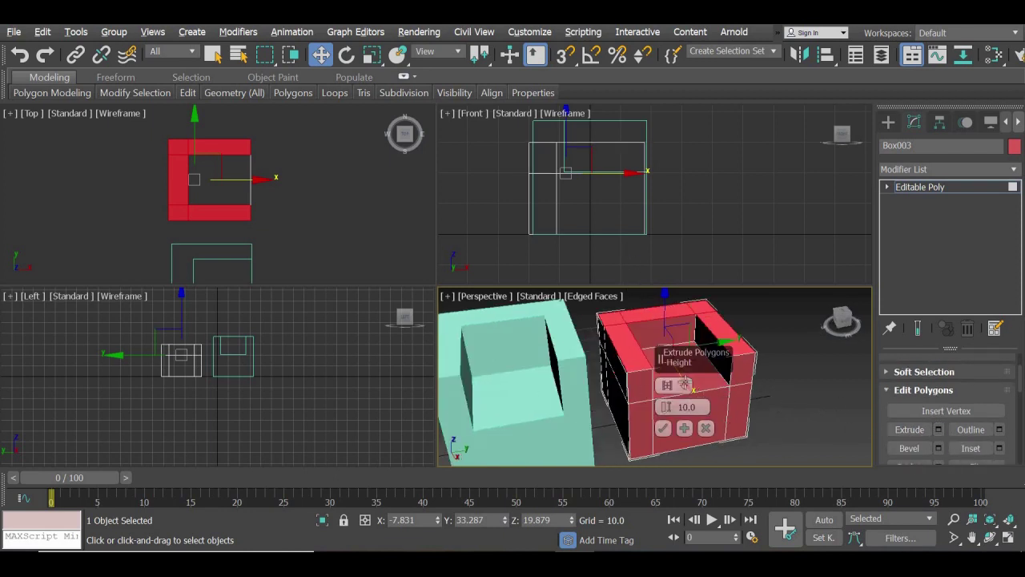
{"action": "left_click_drag", "start_coordinate": [666, 407], "coordinate": [662, 383]}
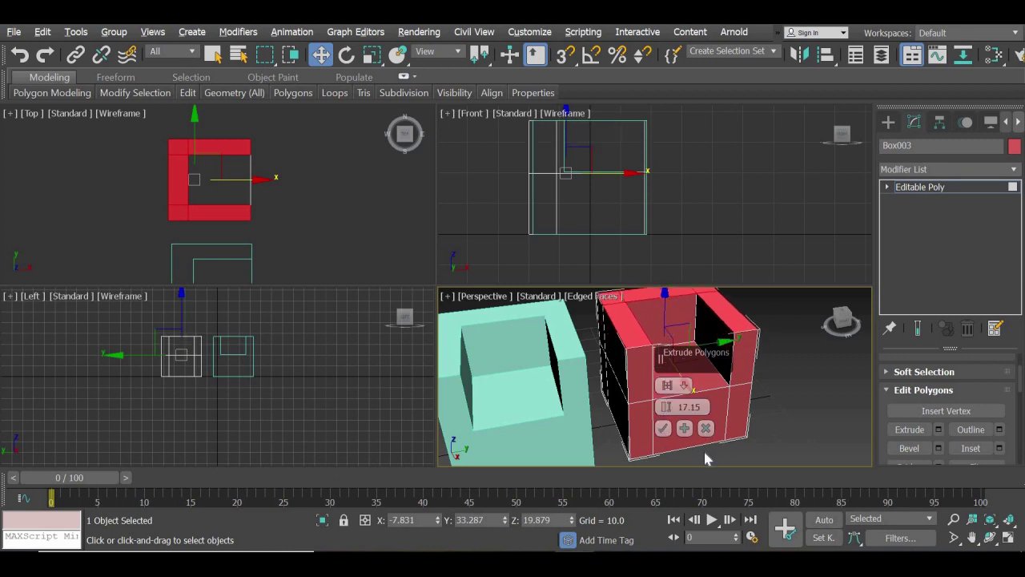
{"action": "left_click", "coordinate": [664, 429]}
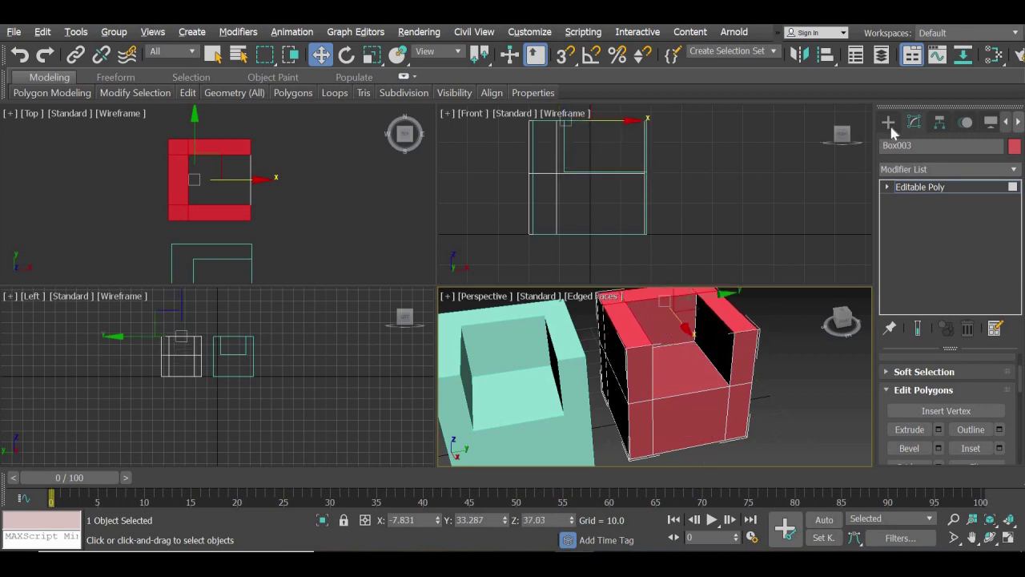
{"action": "left_click", "coordinate": [888, 122]}
{"action": "left_click", "coordinate": [795, 441]}
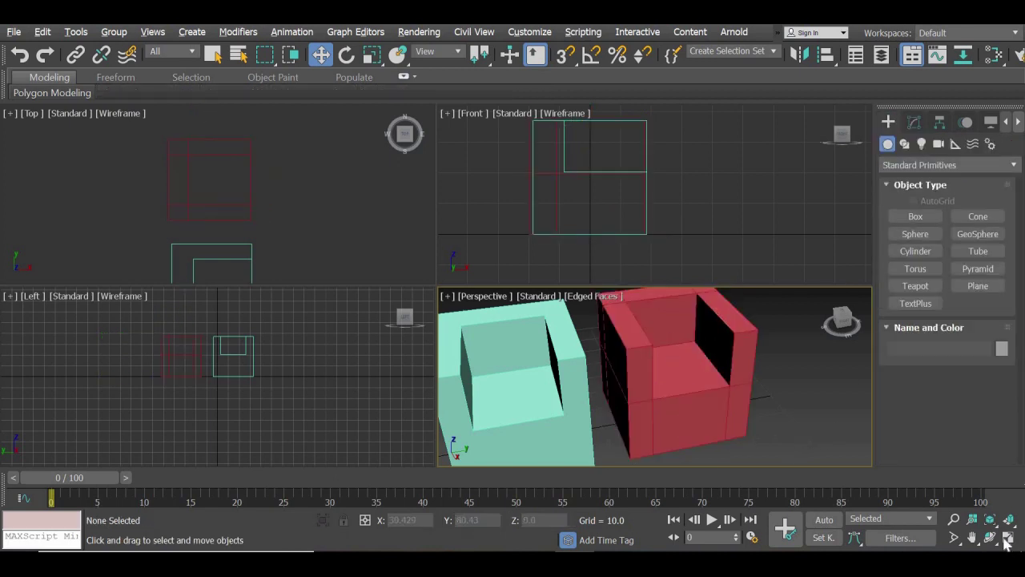
Maximize the Perspective viewport and move the red chair along Y to about 46.93, farther from the cut cube.
{"action": "left_click", "coordinate": [1008, 540]}
{"action": "scroll", "coordinate": [666, 407], "scroll_direction": "down", "scroll_amount": 5}
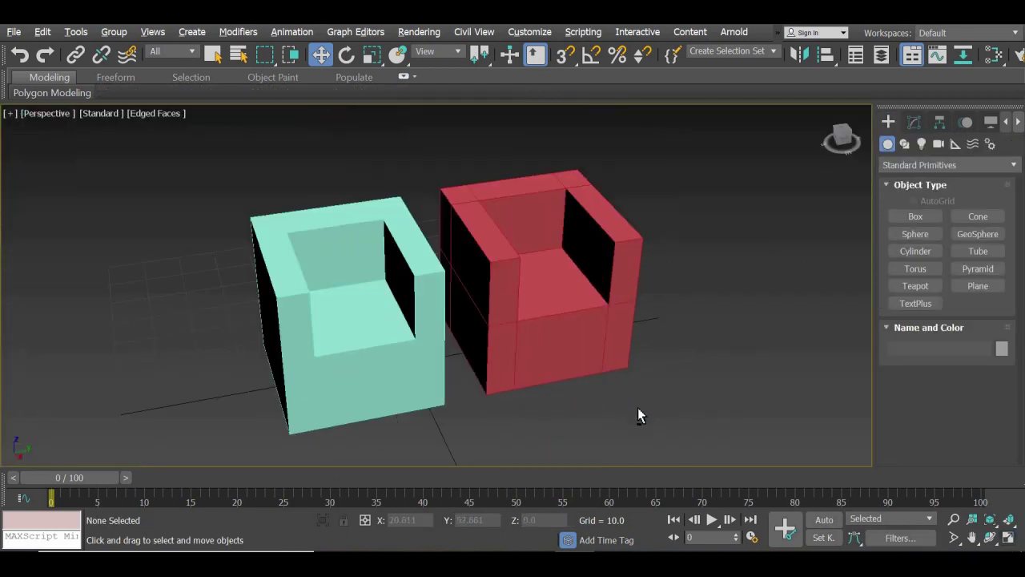
{"action": "middle_click_drag", "start_coordinate": [639, 415], "coordinate": [620, 390], "text": "alt"}
{"action": "left_click", "coordinate": [624, 362]}
{"action": "left_click_drag", "start_coordinate": [637, 359], "coordinate": [693, 361]}
Compare the Boolean-cut cube with the red chair by selecting each and viewing them from several angles.
{"action": "middle_click_drag", "start_coordinate": [494, 431], "coordinate": [603, 400], "text": "alt"}
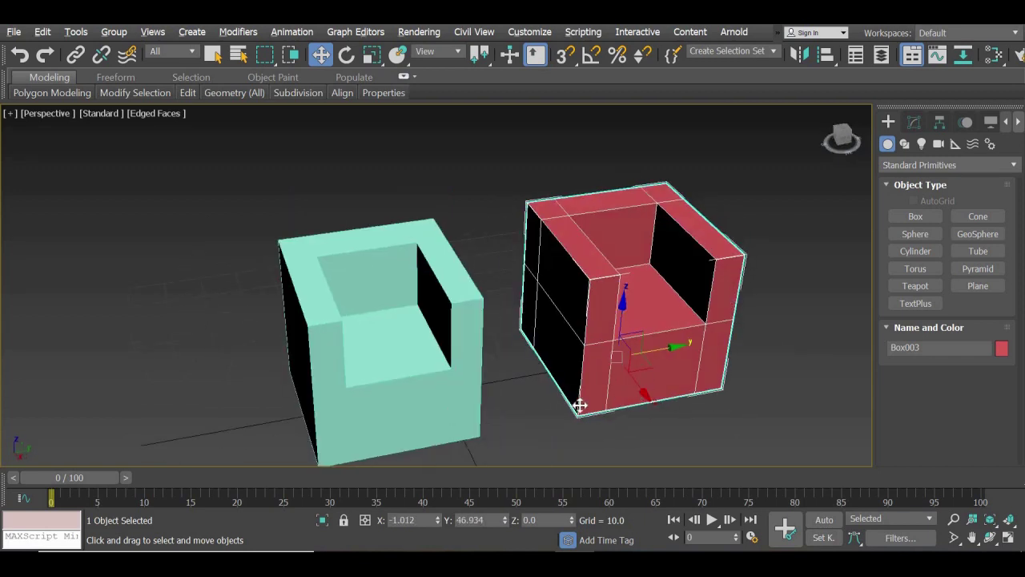
{"action": "left_click", "coordinate": [475, 403]}
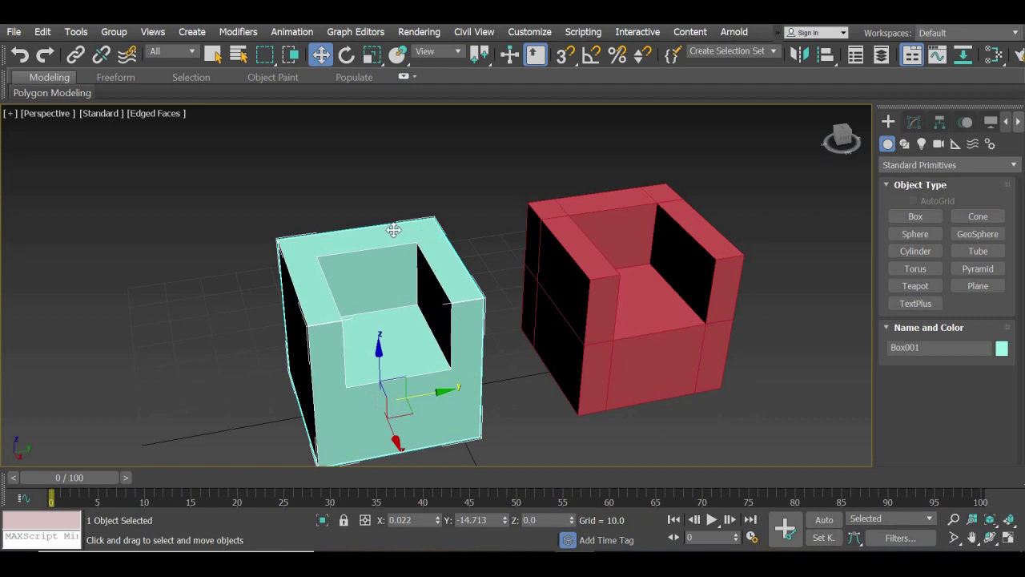
{"action": "left_click", "coordinate": [611, 305]}
{"action": "middle_click_drag", "start_coordinate": [574, 342], "coordinate": [611, 395], "text": "alt"}
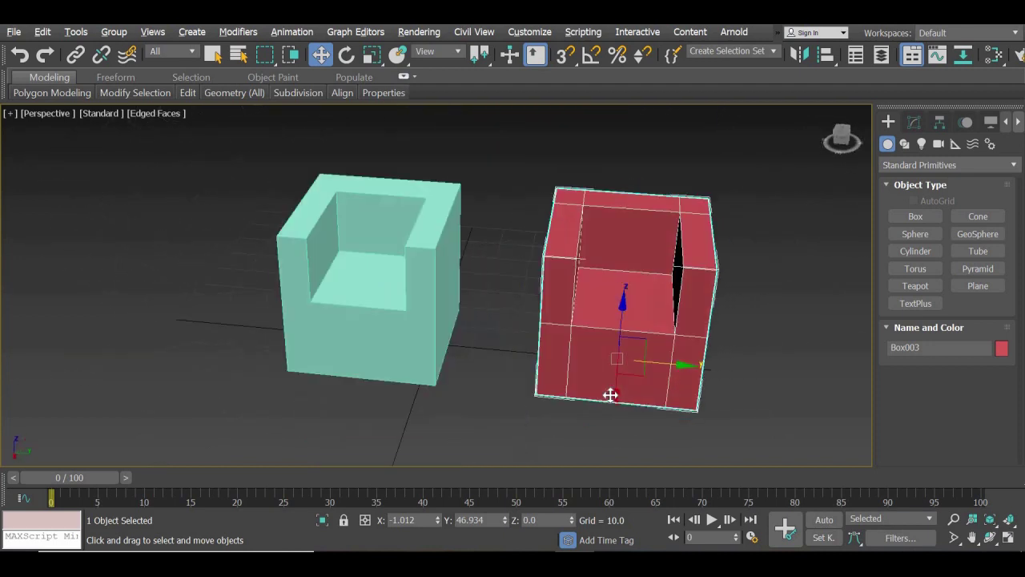
{"action": "middle_click_drag", "start_coordinate": [536, 385], "coordinate": [651, 323], "text": "alt"}
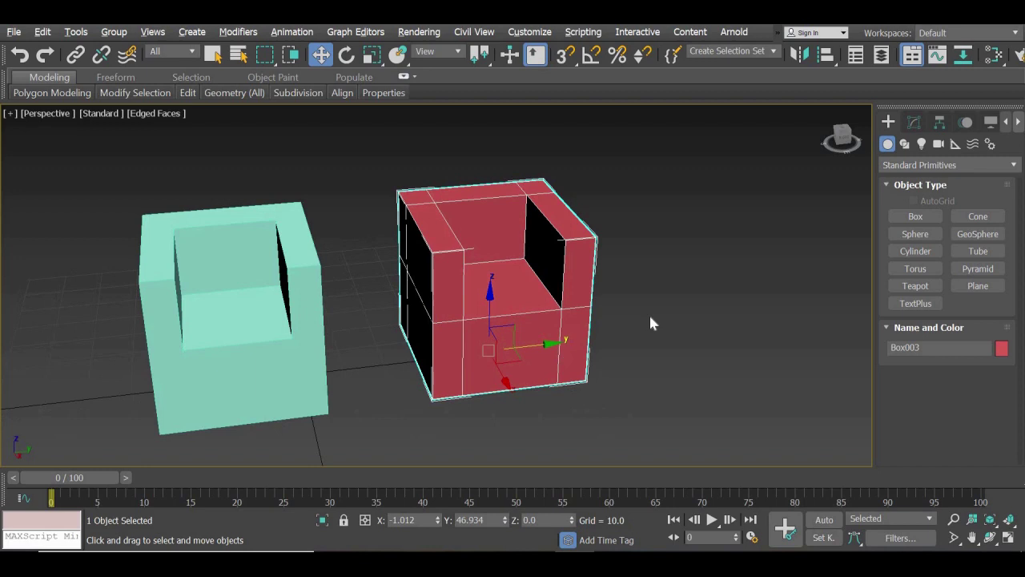
Apply a MeshSmooth modifier to the red chair and raise its subdivision iterations, then deselect the chair.
{"action": "left_click", "coordinate": [921, 121]}
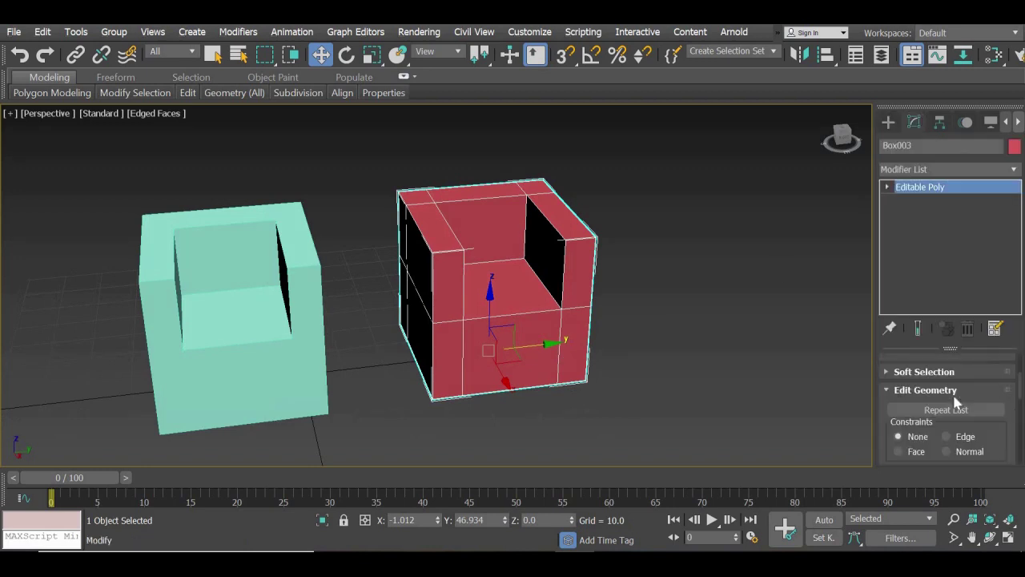
{"action": "left_click", "coordinate": [1016, 170]}
{"action": "scroll", "coordinate": [968, 150], "scroll_direction": "down", "scroll_amount": 6}
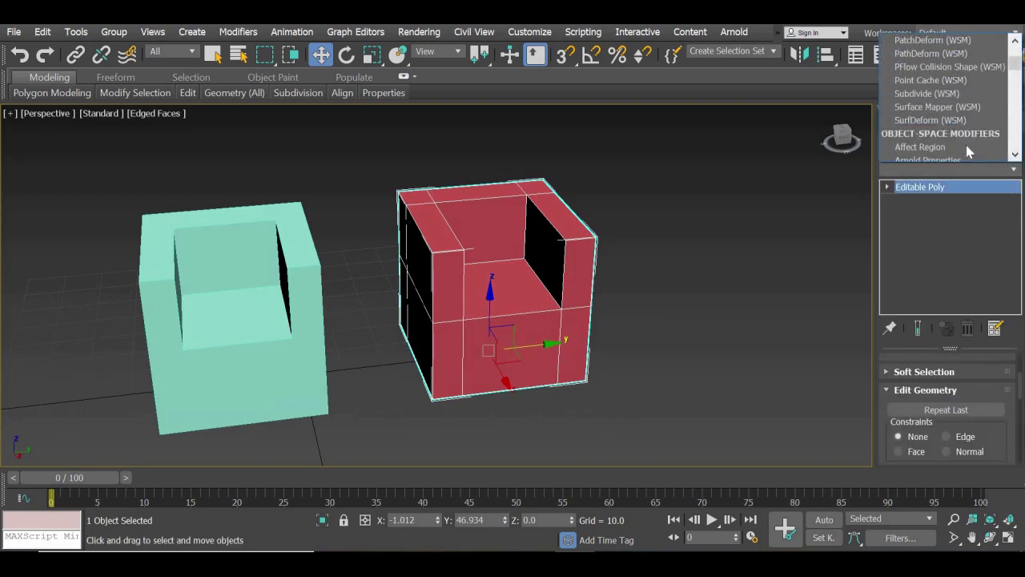
{"action": "scroll", "coordinate": [967, 149], "scroll_direction": "down", "scroll_amount": 7}
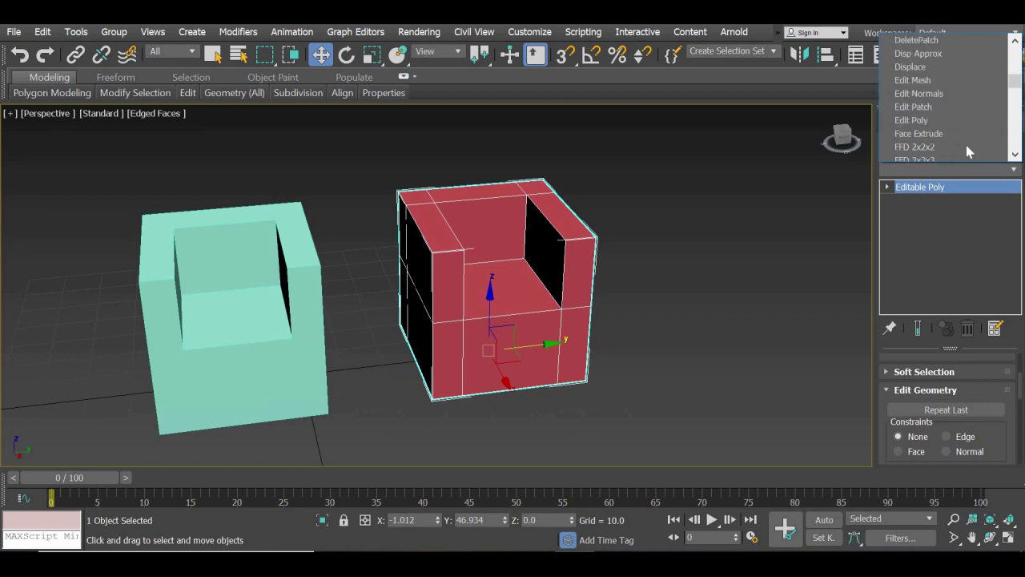
{"action": "scroll", "coordinate": [966, 146], "scroll_direction": "down", "scroll_amount": 6}
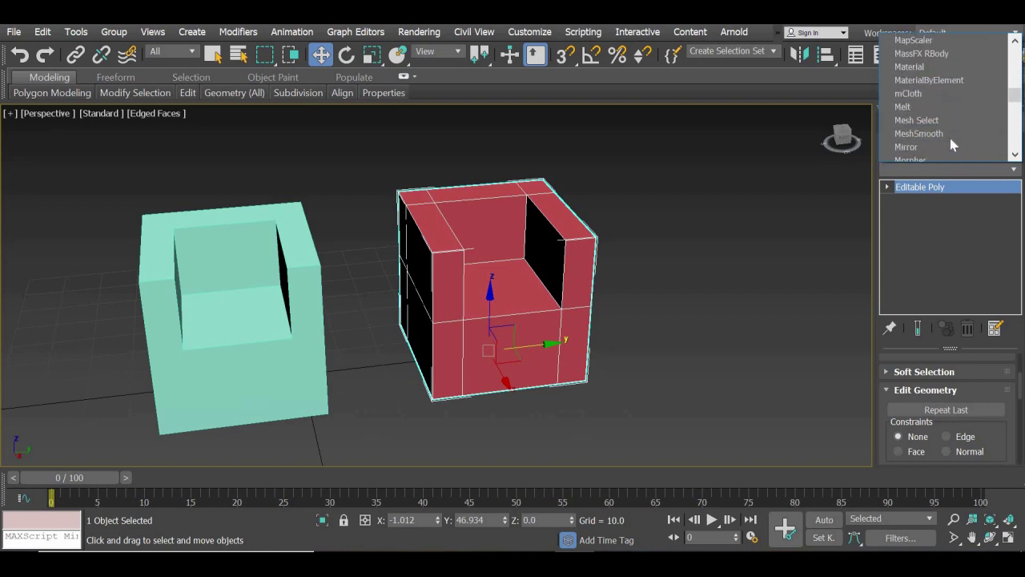
{"action": "left_click", "coordinate": [949, 134]}
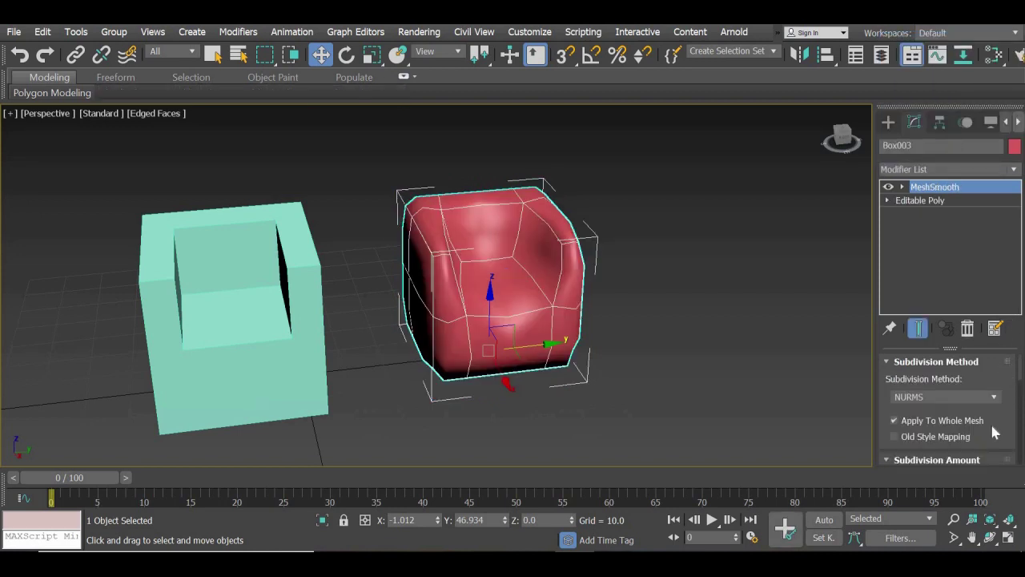
{"action": "scroll", "coordinate": [991, 365], "scroll_direction": "down", "scroll_amount": 3}
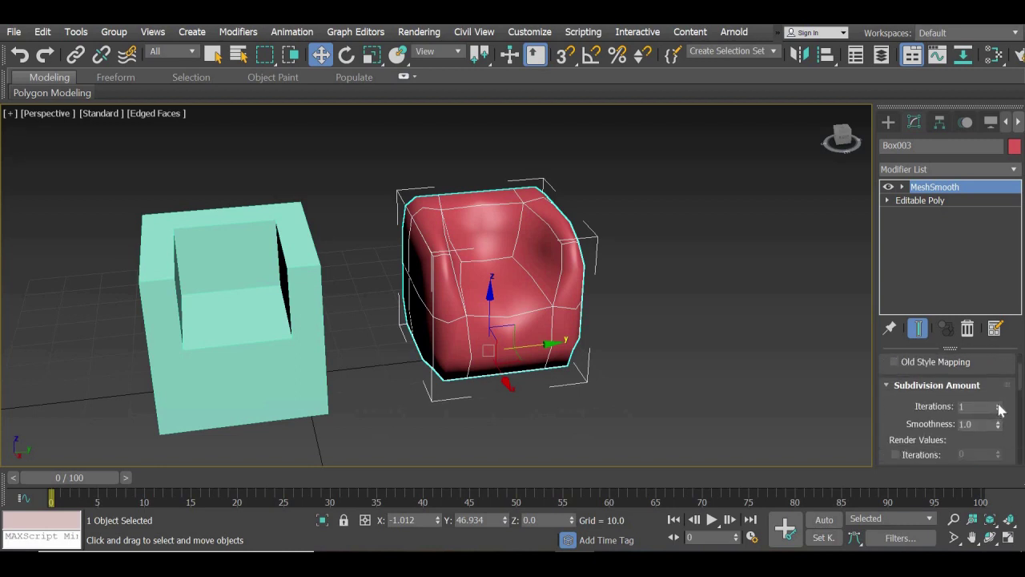
{"action": "left_click", "coordinate": [698, 351]}
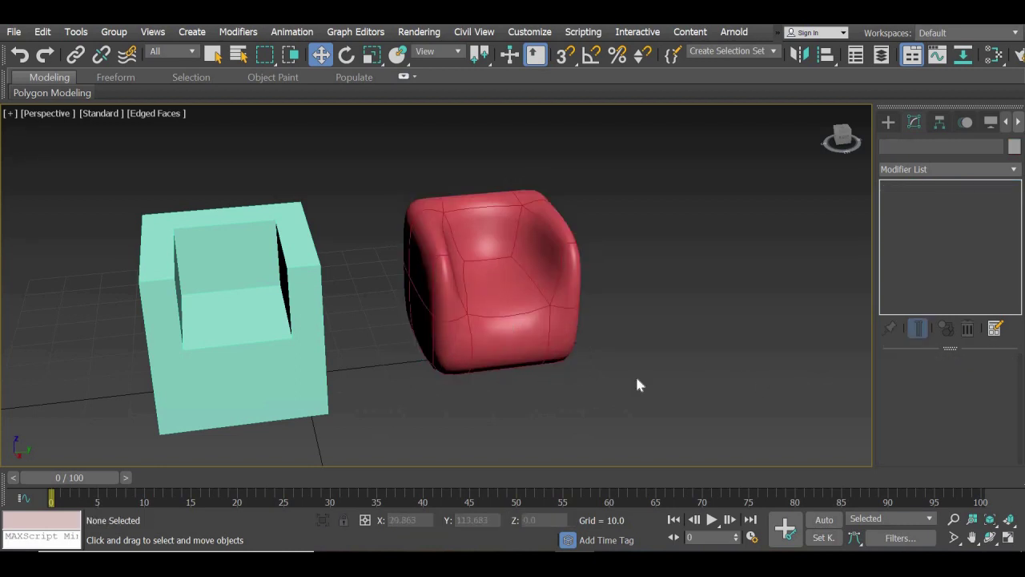
Inspect the smoothed red chair beside the Boolean-cut cube from several angles, including its seat and armrests.
{"action": "middle_click_drag", "start_coordinate": [513, 391], "coordinate": [535, 344], "text": "alt"}
{"action": "left_click", "coordinate": [561, 346]}
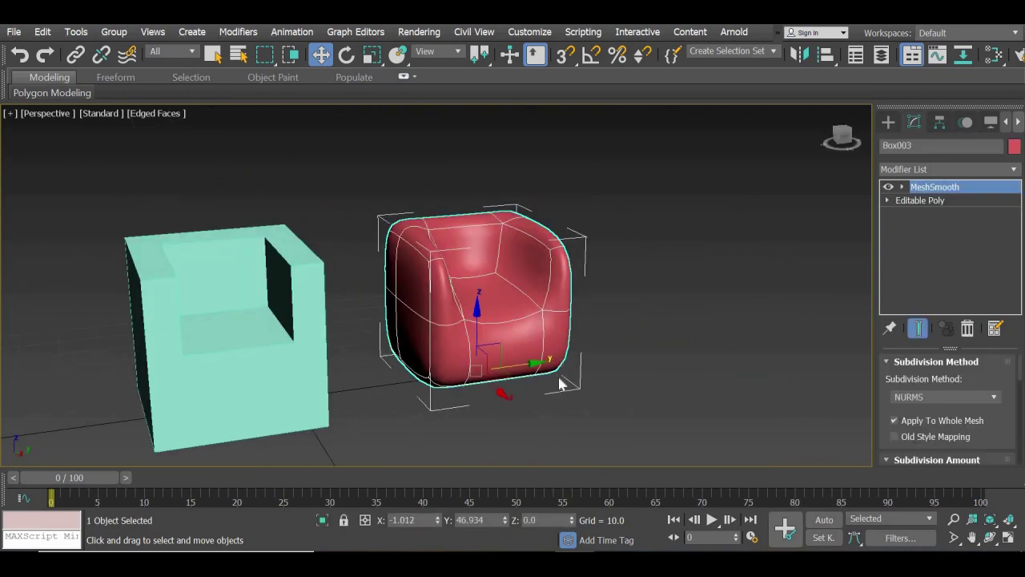
{"action": "left_click", "coordinate": [665, 303]}
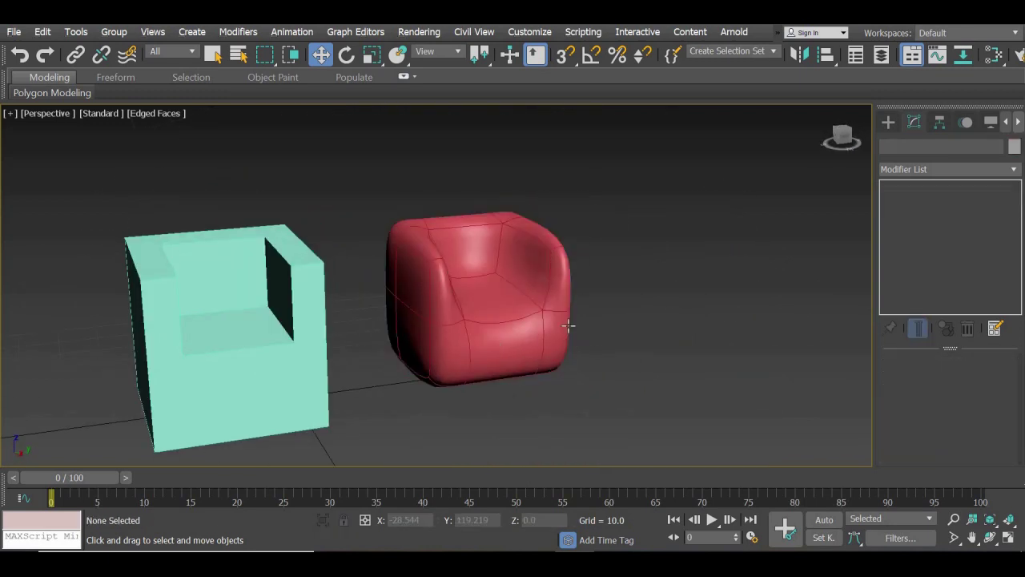
{"action": "middle_click_drag", "start_coordinate": [540, 327], "coordinate": [383, 395], "text": "alt"}
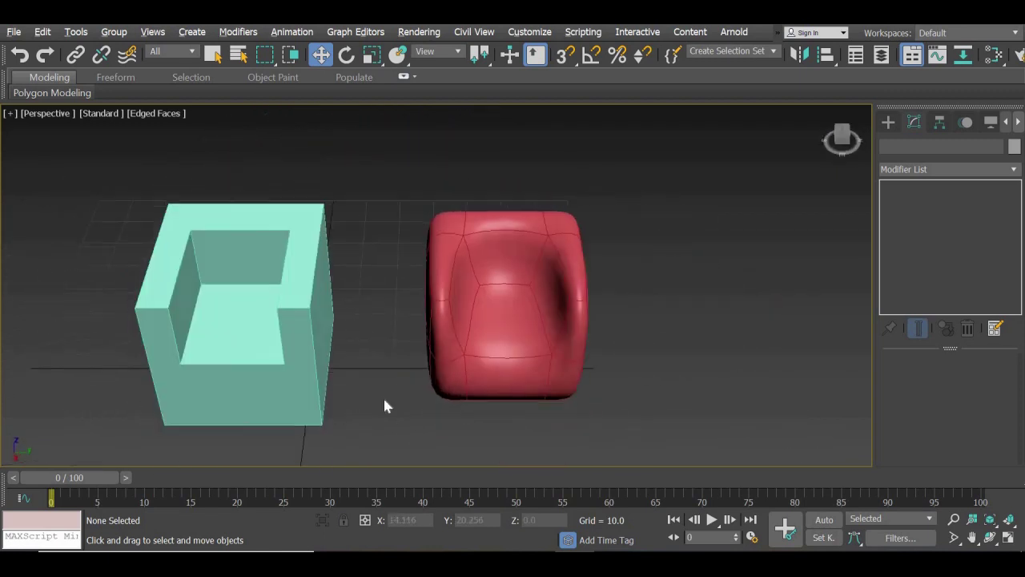
Enable the Boolean-cut cube's MeshSmooth modifier to compare it with the smoothed red chair, and disable it again.
{"action": "left_click", "coordinate": [314, 343]}
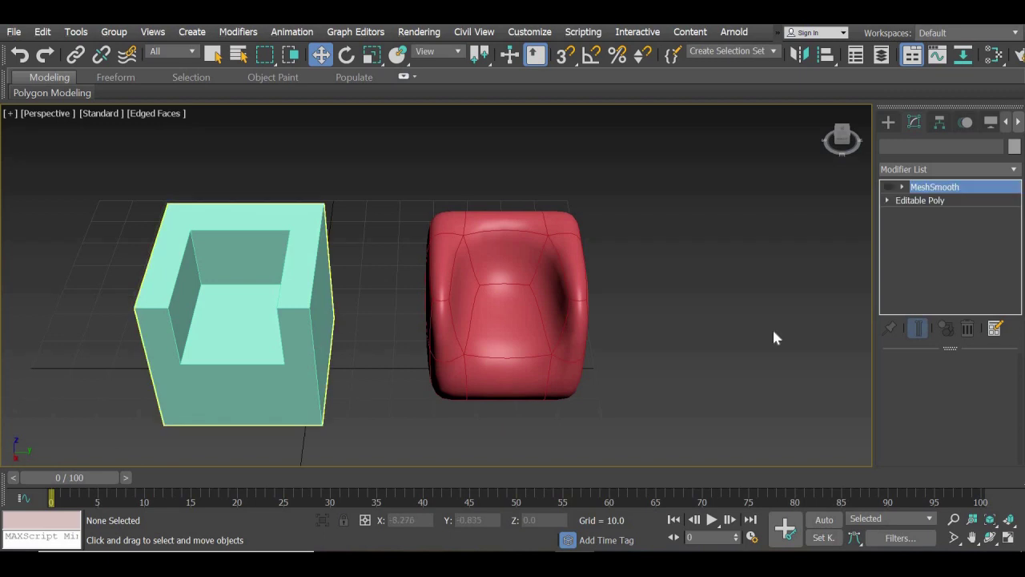
{"action": "left_click", "coordinate": [886, 188]}
{"action": "left_click", "coordinate": [326, 432]}
{"action": "mouse_move", "coordinate": [374, 401]}
{"action": "middle_mouse_down", "text": "alt"}
{"action": "mouse_move", "coordinate": [403, 371]}
{"action": "mouse_move", "coordinate": [336, 389]}
{"action": "mouse_move", "coordinate": [368, 385]}
{"action": "middle_mouse_up", "text": "alt"}
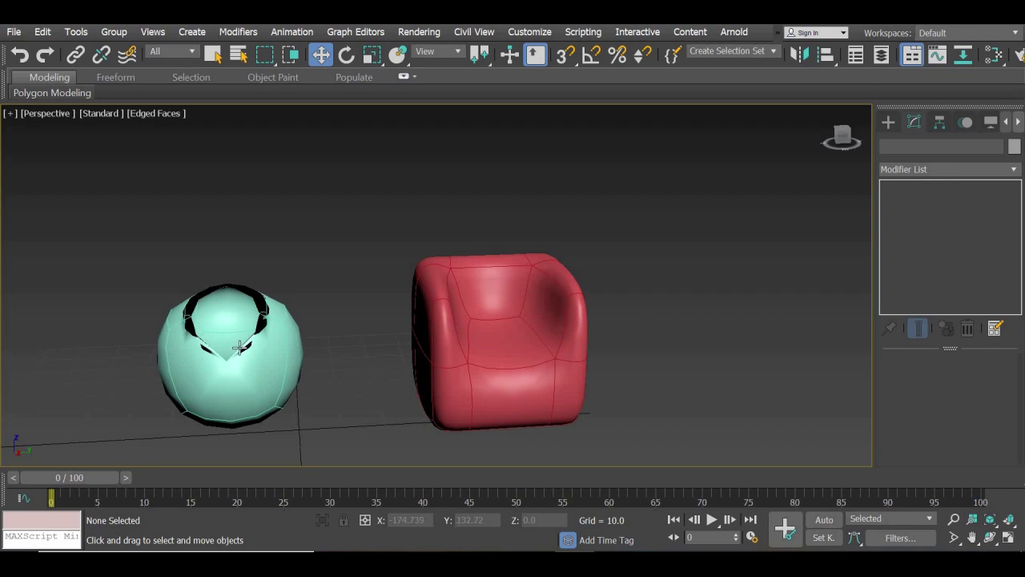
{"action": "left_click", "coordinate": [239, 347]}
{"action": "left_click", "coordinate": [886, 188]}
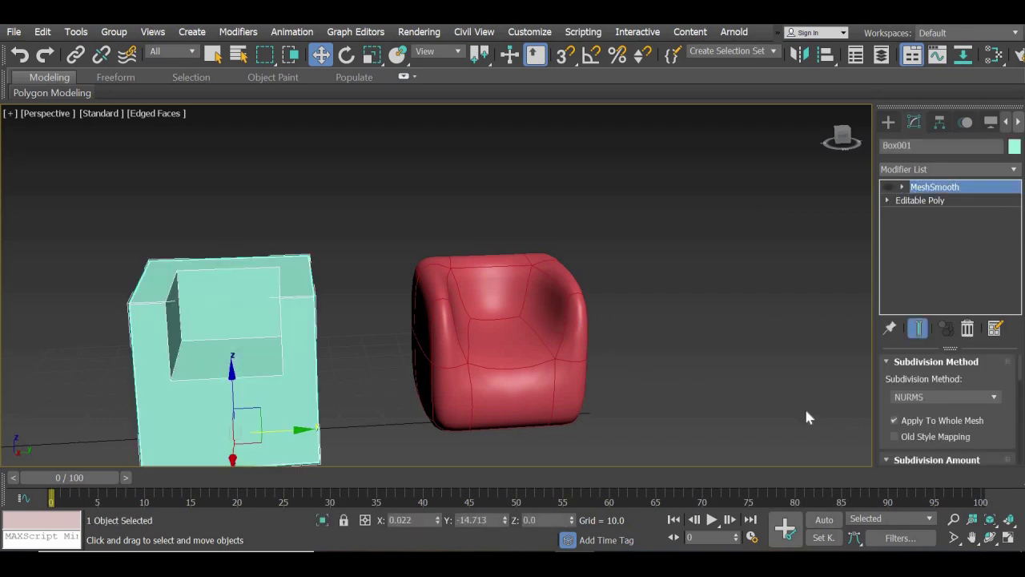